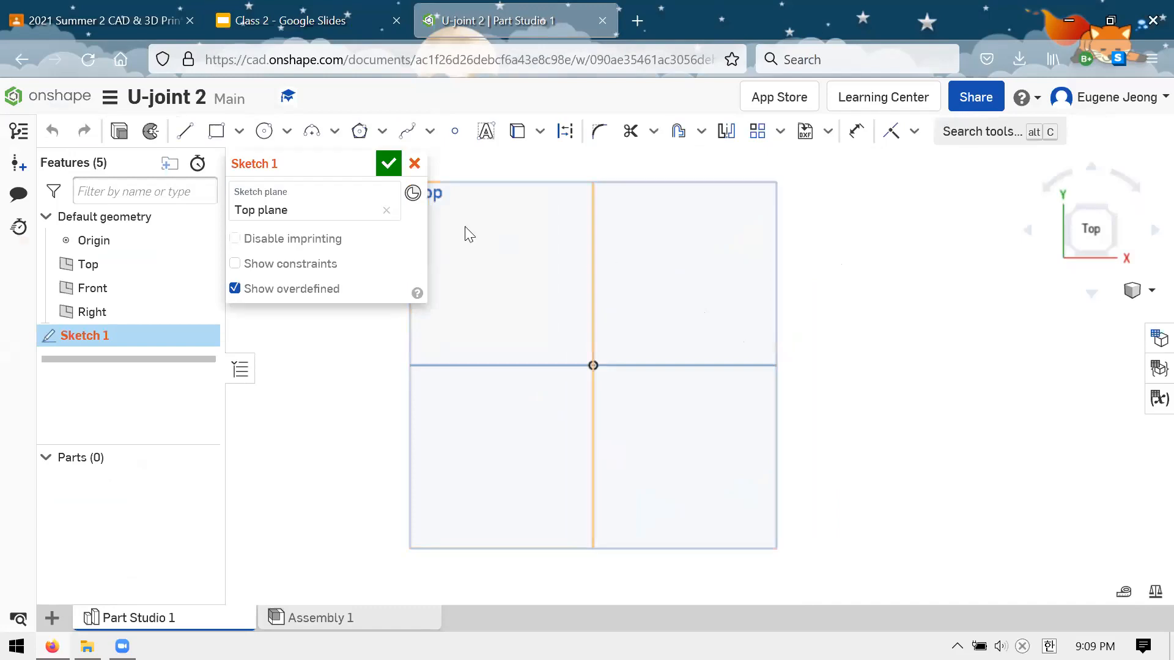
Review the clevis drawing and the Drawings! slide in the class presentation, and return to the U-joint 2 part studio
{"action": "key", "text": "ctrl+shift+Tab"}
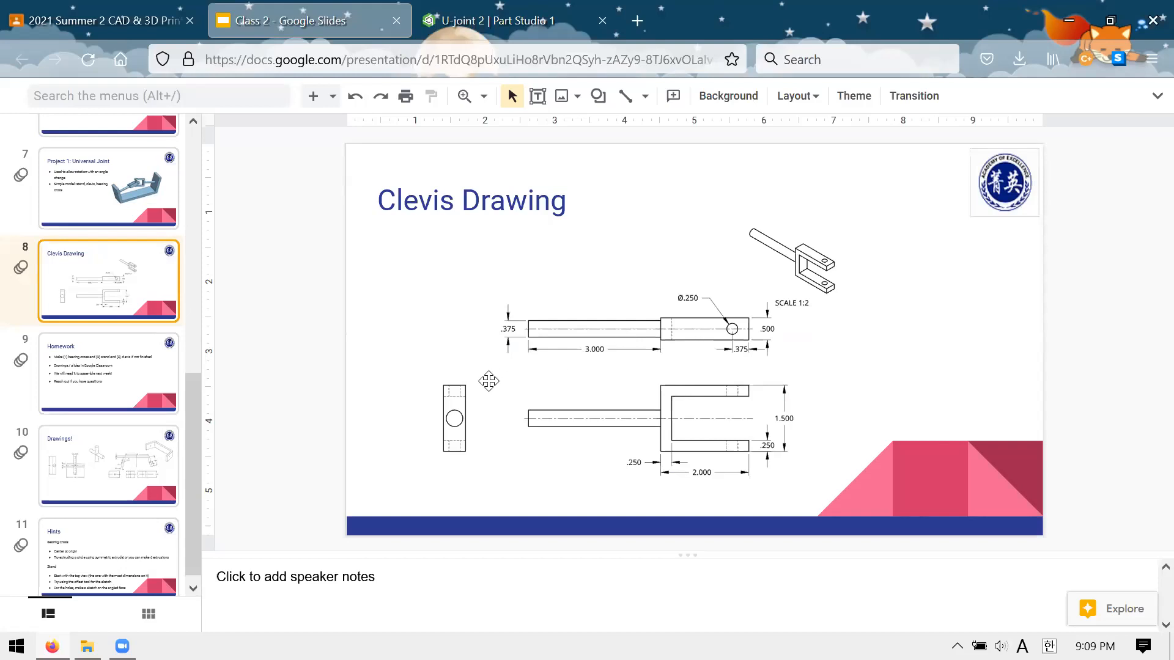
{"action": "scroll", "coordinate": [113, 308], "scroll_direction": "down", "scroll_amount": 1}
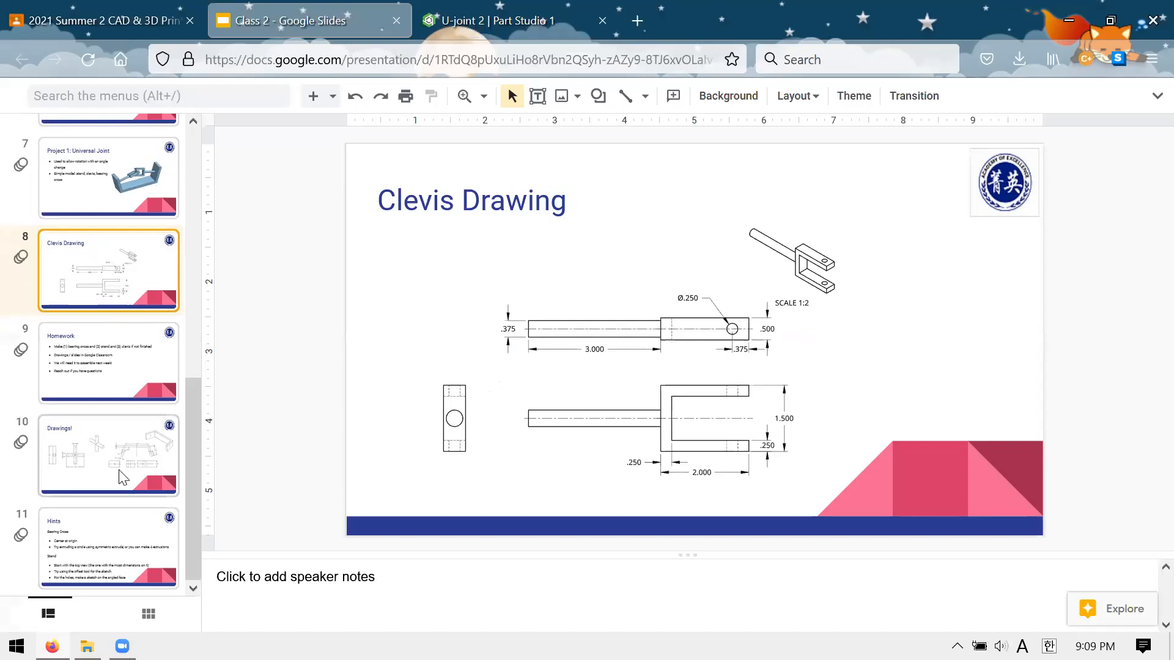
{"action": "left_click", "coordinate": [93, 420]}
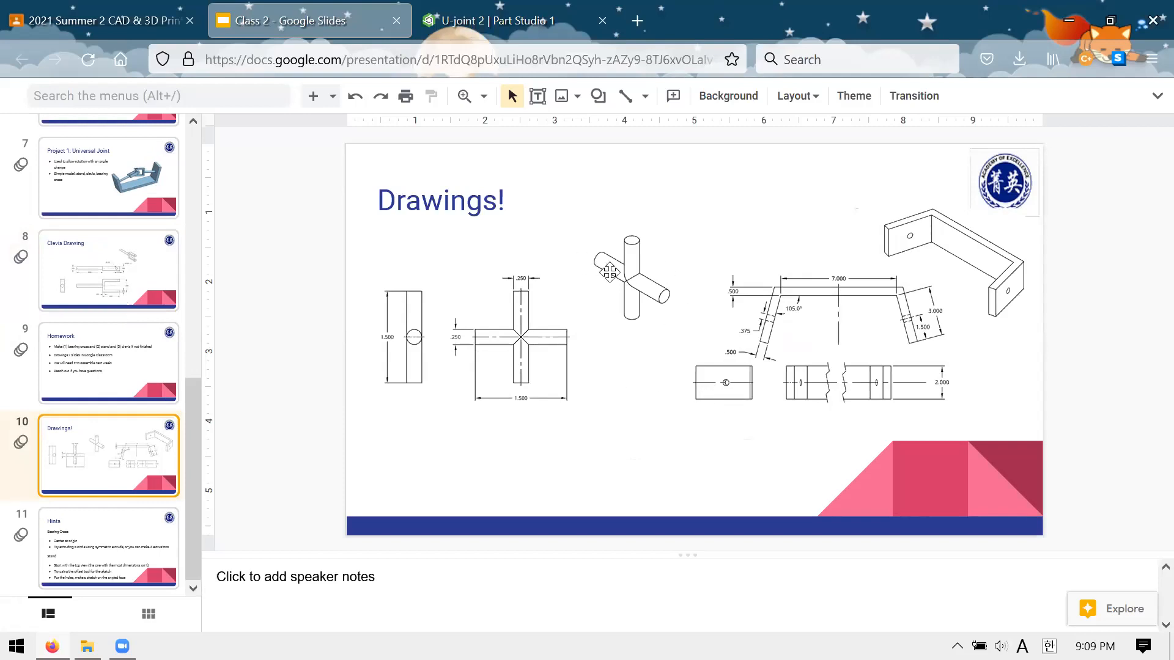
{"action": "left_click", "coordinate": [448, 29]}
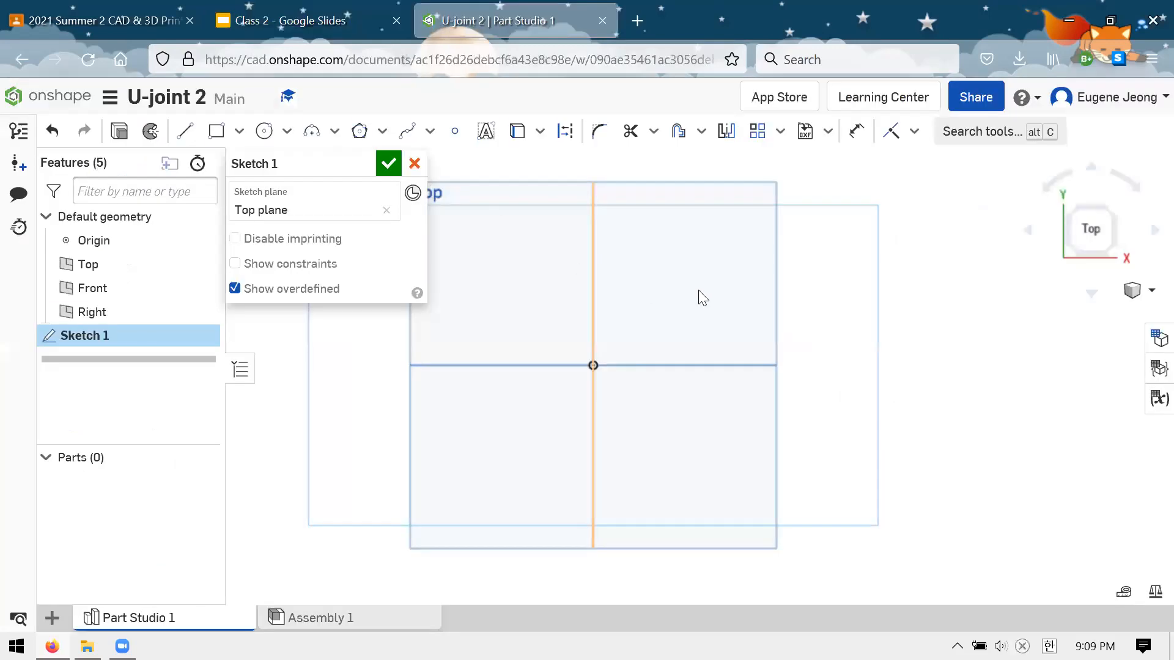
Sketch a corner rectangle about 2.85 by 2.21 in beside the origin and stretch its left edge toward the origin
{"action": "scroll", "coordinate": [703, 297], "scroll_direction": "down", "scroll_amount": 3}
{"action": "scroll", "coordinate": [606, 337], "scroll_direction": "up", "scroll_amount": 2}
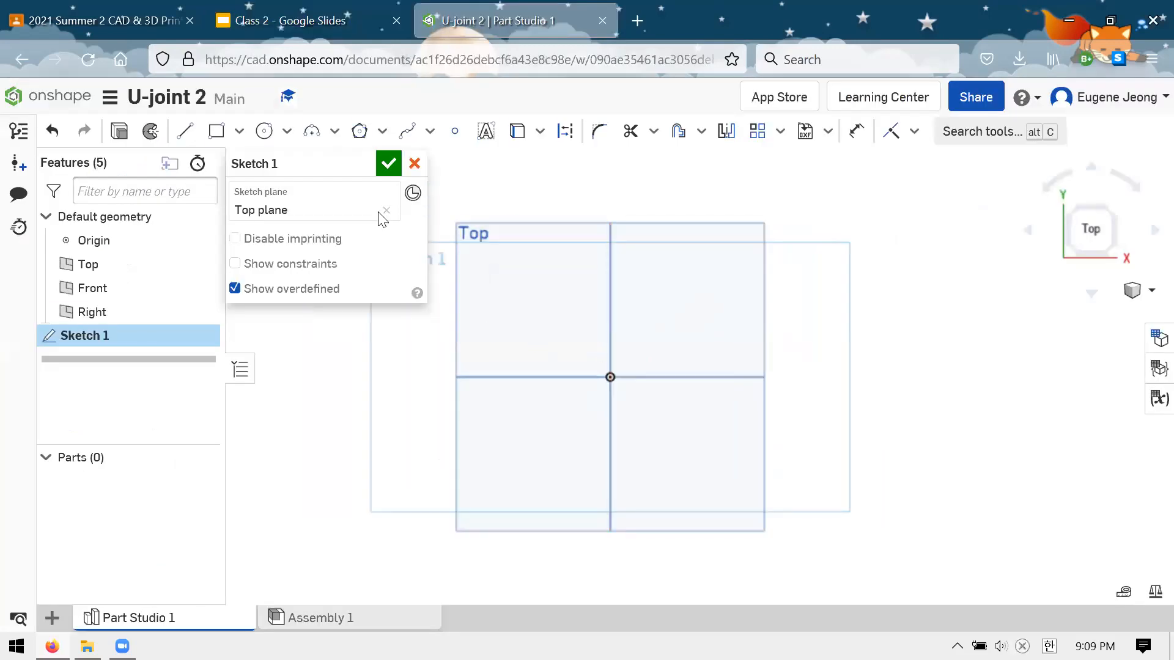
{"action": "left_click", "coordinate": [215, 131]}
{"action": "scroll", "coordinate": [679, 367], "scroll_direction": "up", "scroll_amount": 2}
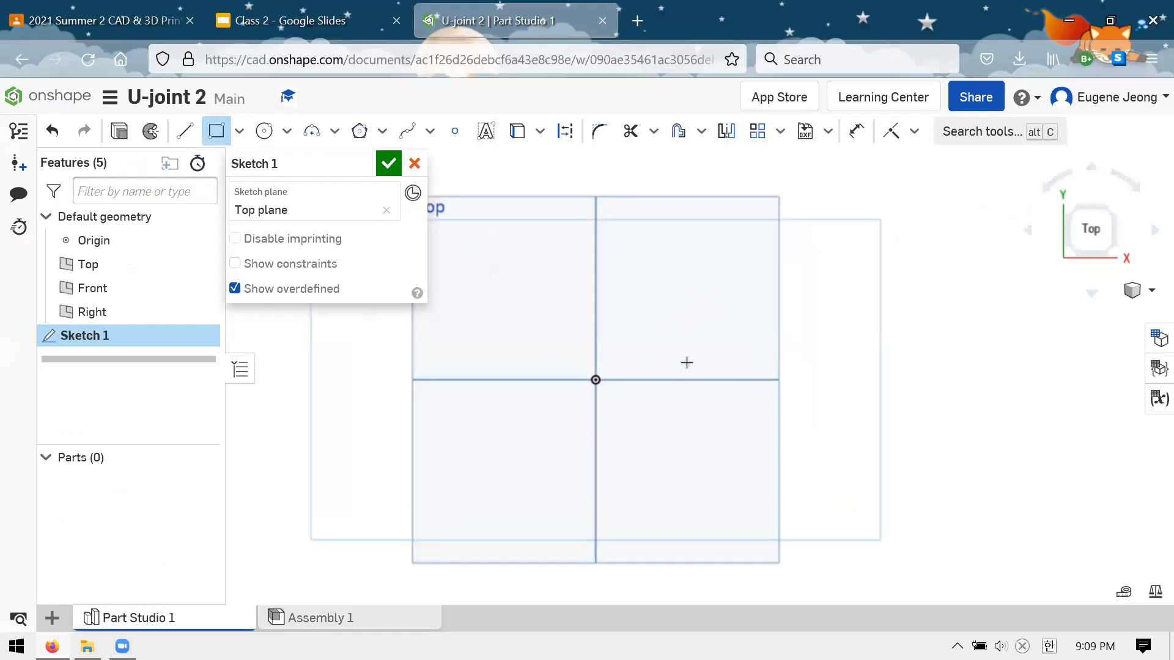
{"action": "left_click", "coordinate": [678, 278]}
{"action": "left_click", "coordinate": [887, 439]}
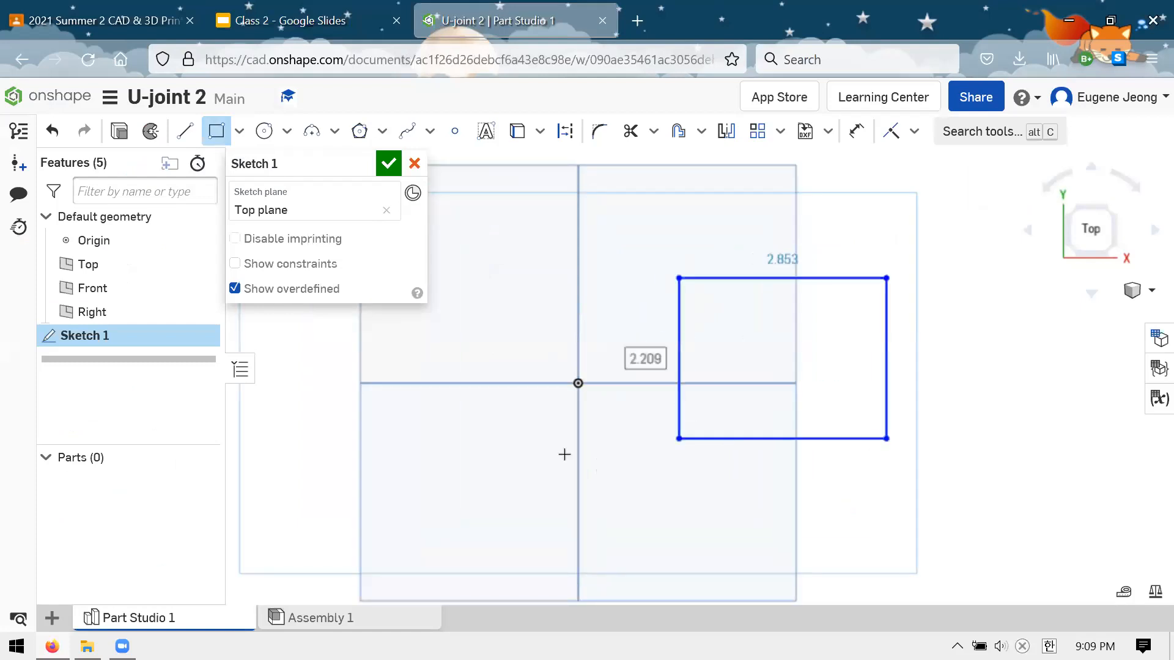
{"action": "key", "text": "Escape"}
{"action": "scroll", "coordinate": [587, 440], "scroll_direction": "down", "scroll_amount": 2}
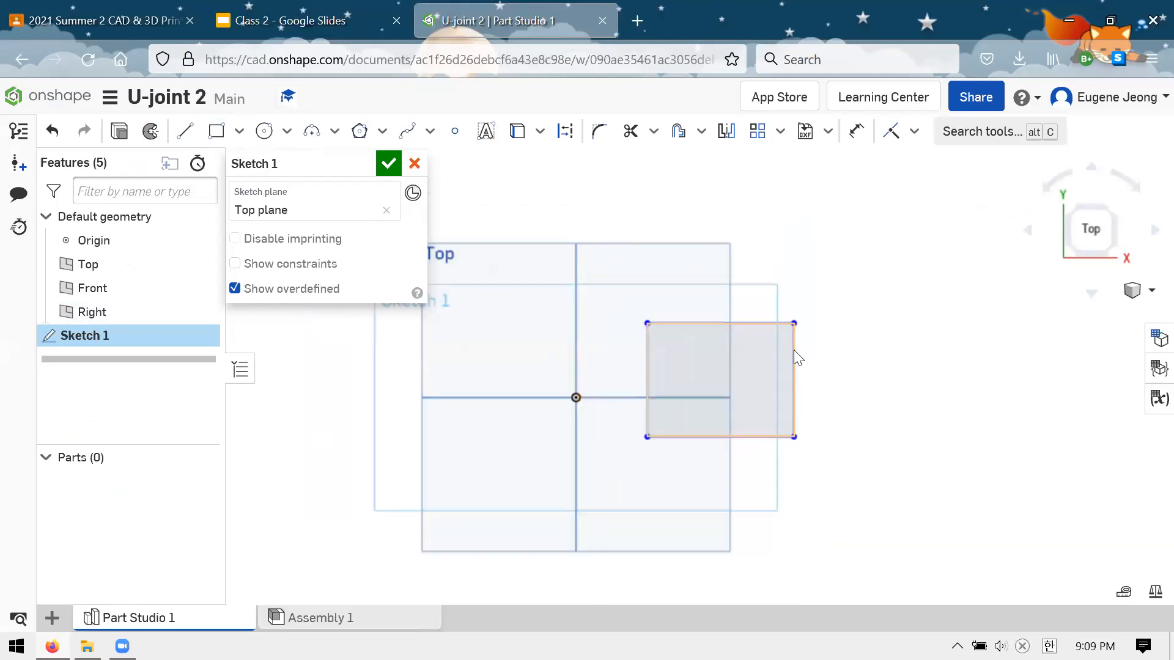
{"action": "scroll", "coordinate": [665, 371], "scroll_direction": "up", "scroll_amount": 2}
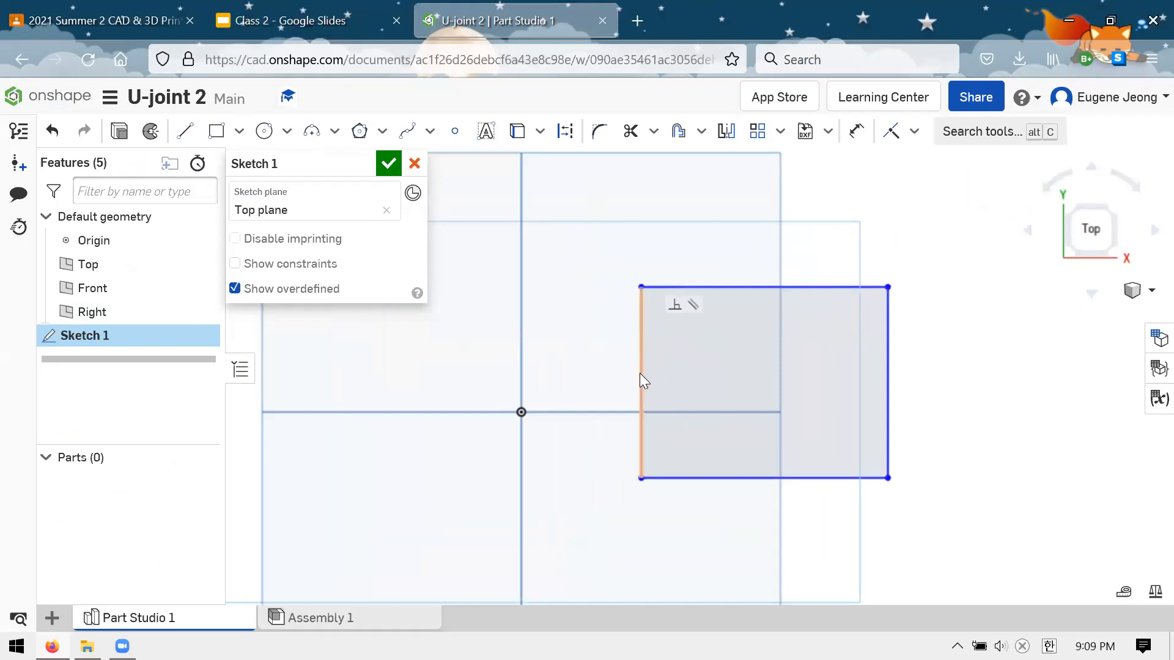
{"action": "left_click_drag", "start_coordinate": [635, 354], "coordinate": [607, 391]}
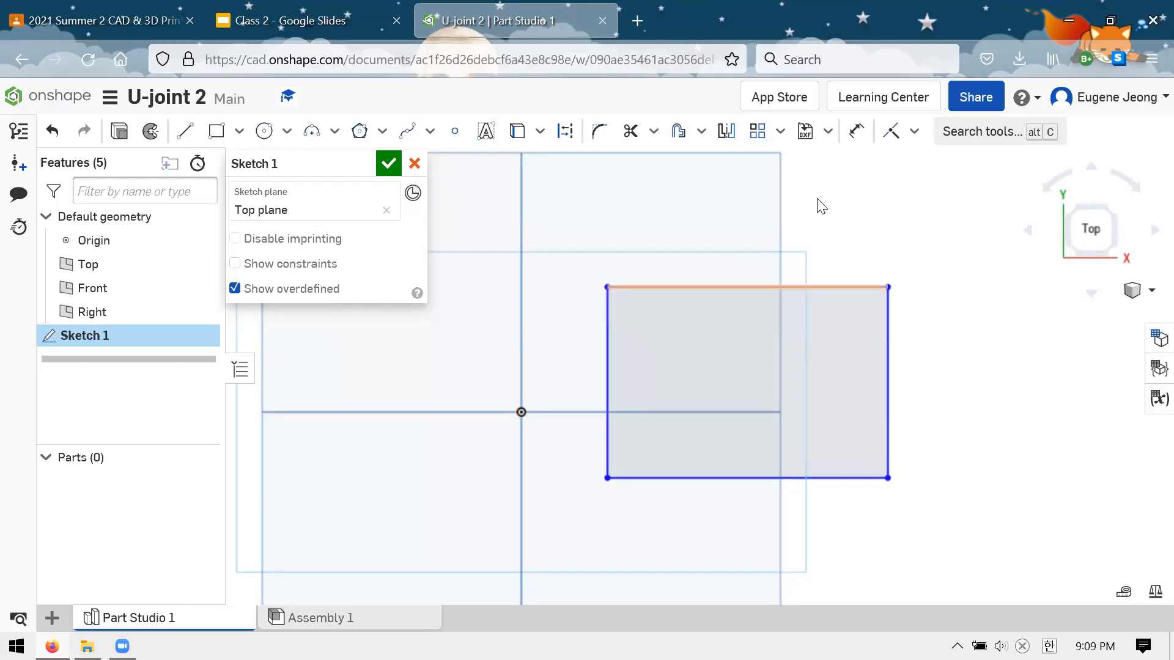
Apply a midpoint constraint between the origin and the rectangle's left edge
{"action": "left_click", "coordinate": [913, 131]}
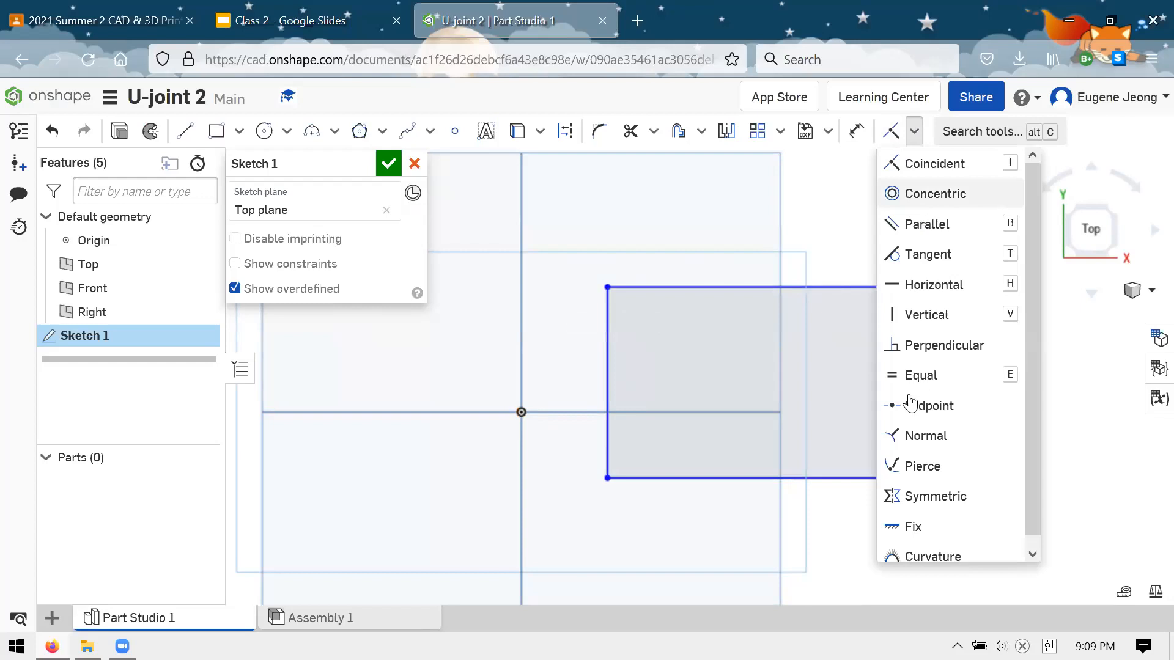
{"action": "left_click", "coordinate": [928, 406]}
{"action": "left_click", "coordinate": [523, 413]}
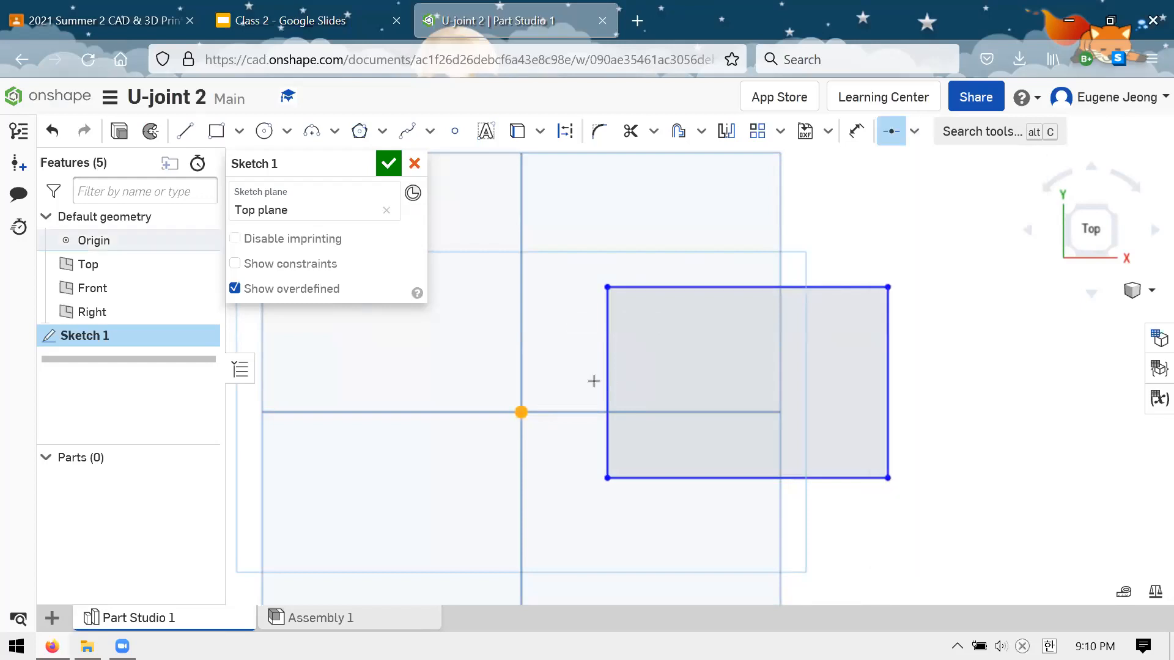
{"action": "left_click", "coordinate": [608, 381]}
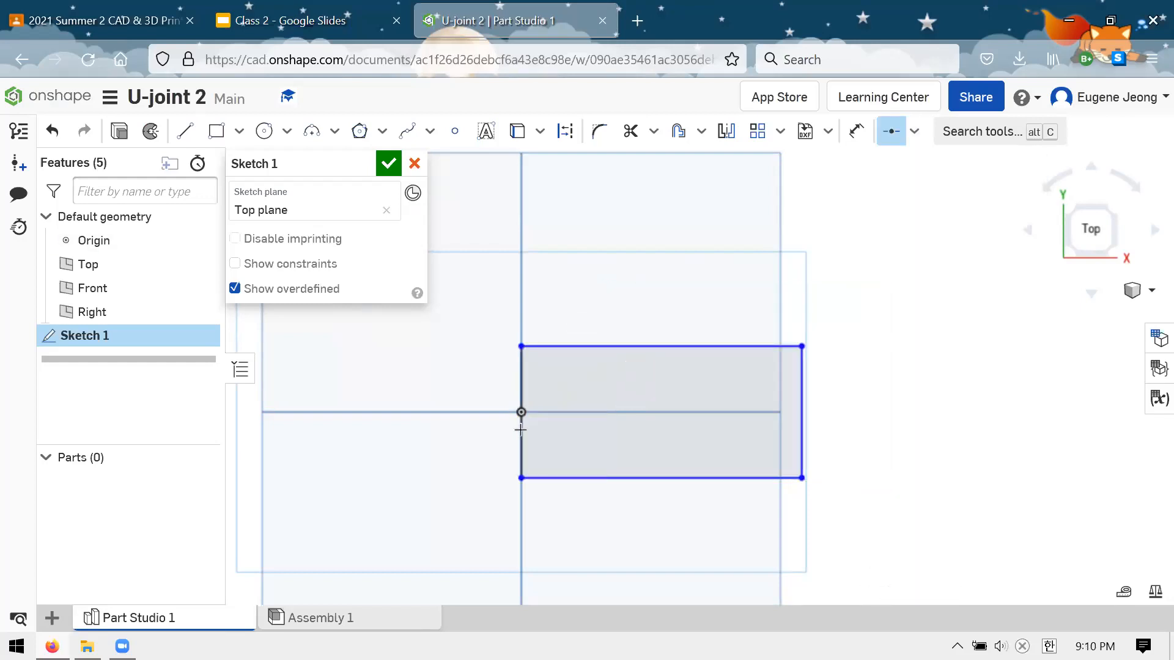
{"action": "key", "text": "Escape"}
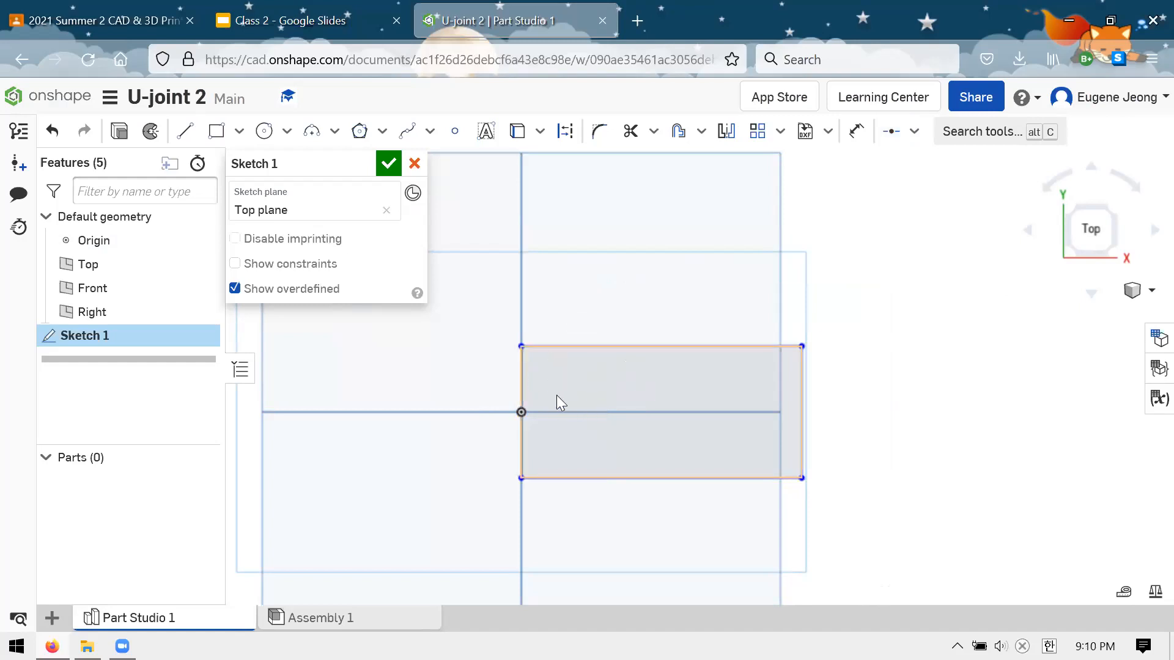
Inspect the left edge's constraints and test the rectangle's movement by pulling its upper-right corner to a new position
{"action": "left_click", "coordinate": [520, 403]}
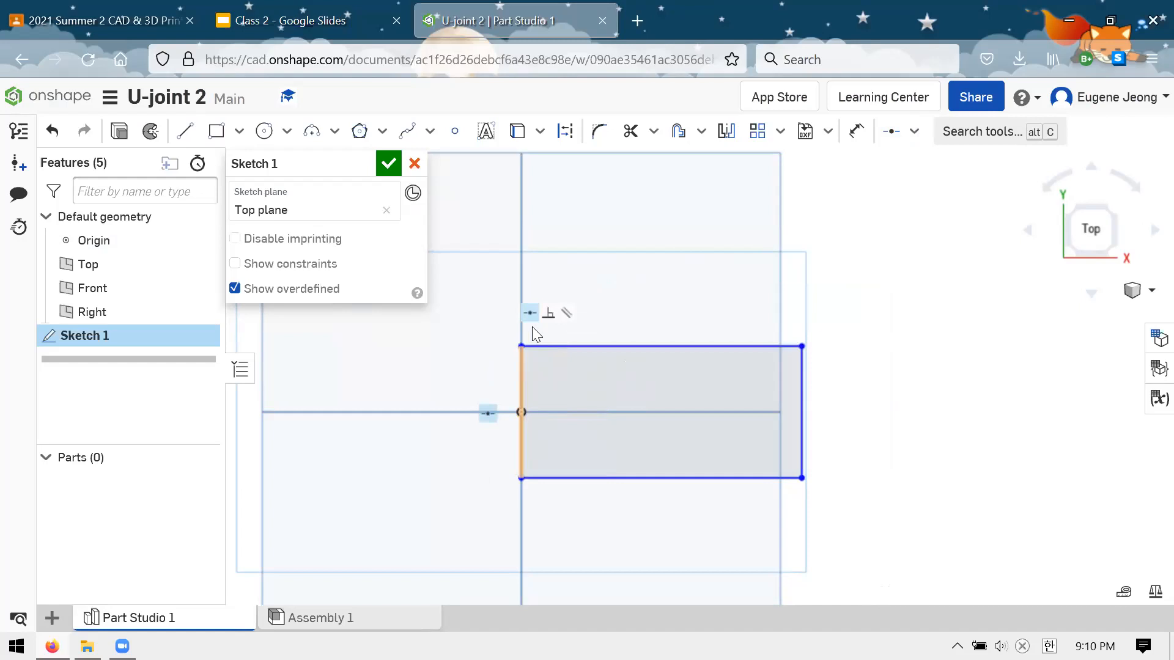
{"action": "left_click", "coordinate": [801, 367]}
{"action": "left_click", "coordinate": [878, 190]}
{"action": "mouse_move", "coordinate": [796, 347]}
{"action": "left_mouse_down"}
{"action": "mouse_move", "coordinate": [770, 314]}
{"action": "mouse_move", "coordinate": [708, 373]}
{"action": "mouse_move", "coordinate": [760, 236]}
{"action": "mouse_move", "coordinate": [716, 354]}
{"action": "mouse_move", "coordinate": [873, 251]}
{"action": "mouse_move", "coordinate": [718, 277]}
{"action": "mouse_move", "coordinate": [802, 332]}
{"action": "mouse_move", "coordinate": [772, 331]}
{"action": "mouse_move", "coordinate": [747, 287]}
{"action": "mouse_move", "coordinate": [746, 228]}
{"action": "mouse_move", "coordinate": [784, 277]}
{"action": "mouse_move", "coordinate": [757, 312]}
{"action": "mouse_move", "coordinate": [721, 284]}
{"action": "left_mouse_up"}
{"action": "scroll", "coordinate": [712, 361], "scroll_direction": "down", "scroll_amount": 1}
{"action": "scroll", "coordinate": [702, 354], "scroll_direction": "up", "scroll_amount": 2}
{"action": "scroll", "coordinate": [715, 269], "scroll_direction": "down", "scroll_amount": 1}
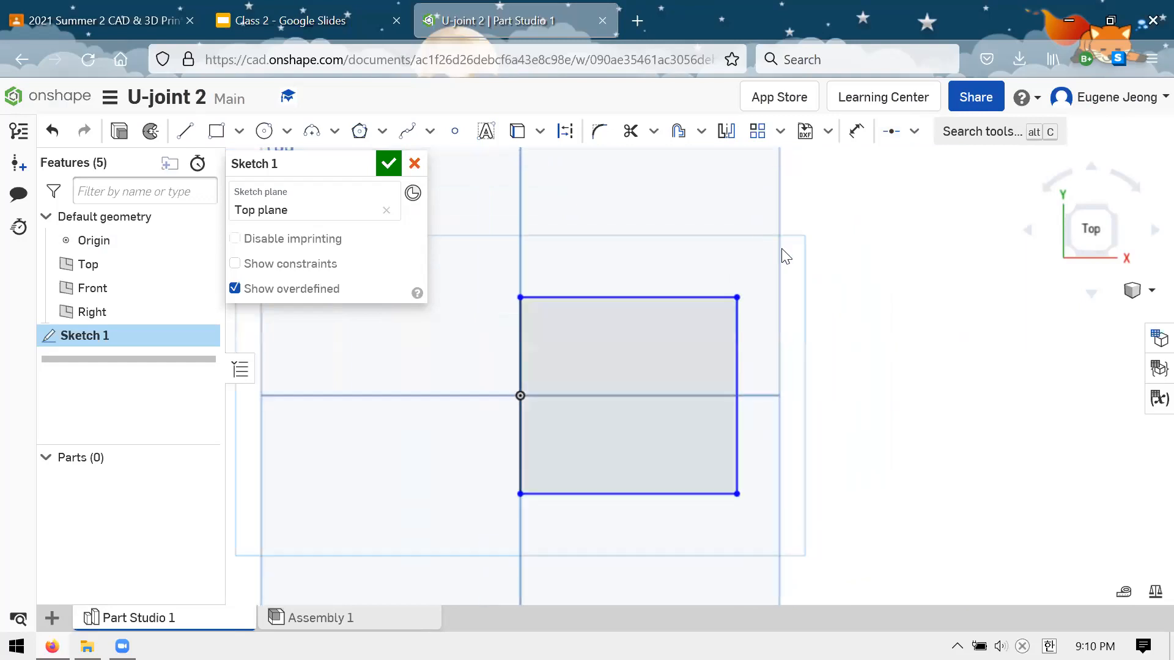
{"action": "scroll", "coordinate": [766, 248], "scroll_direction": "down", "scroll_amount": 1}
Examine the fork dimensions on the Clevis Drawing slide in Google Slides, enlarging the slide view, and return to the Onshape sketch
{"action": "left_click", "coordinate": [343, 33]}
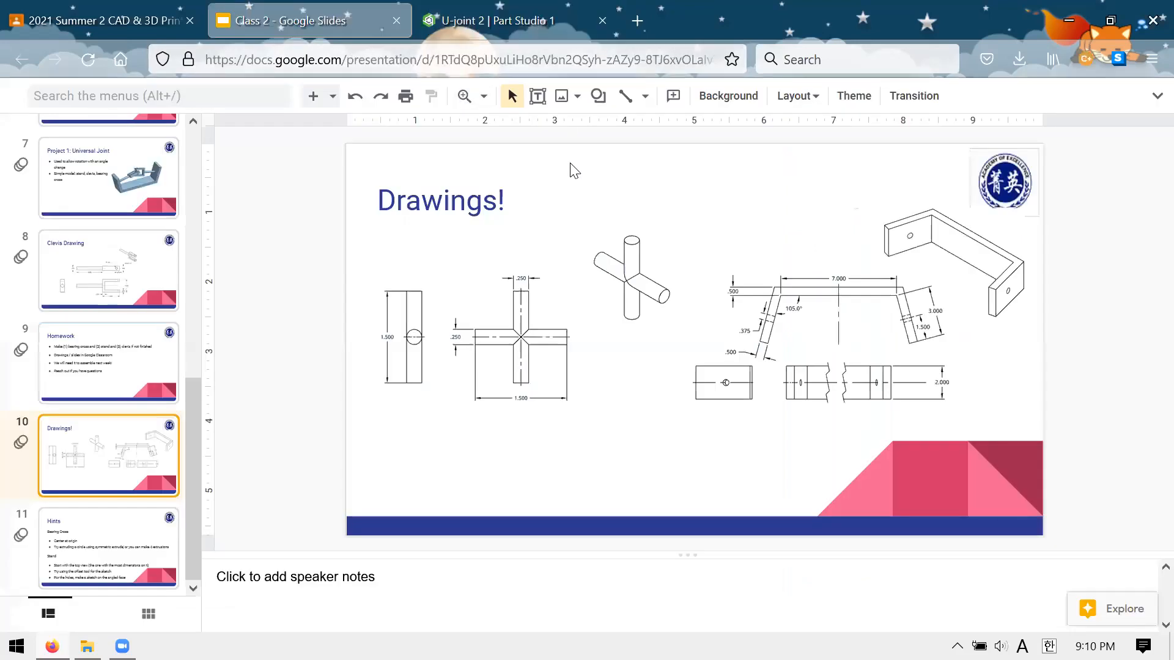
{"action": "left_click", "coordinate": [136, 278]}
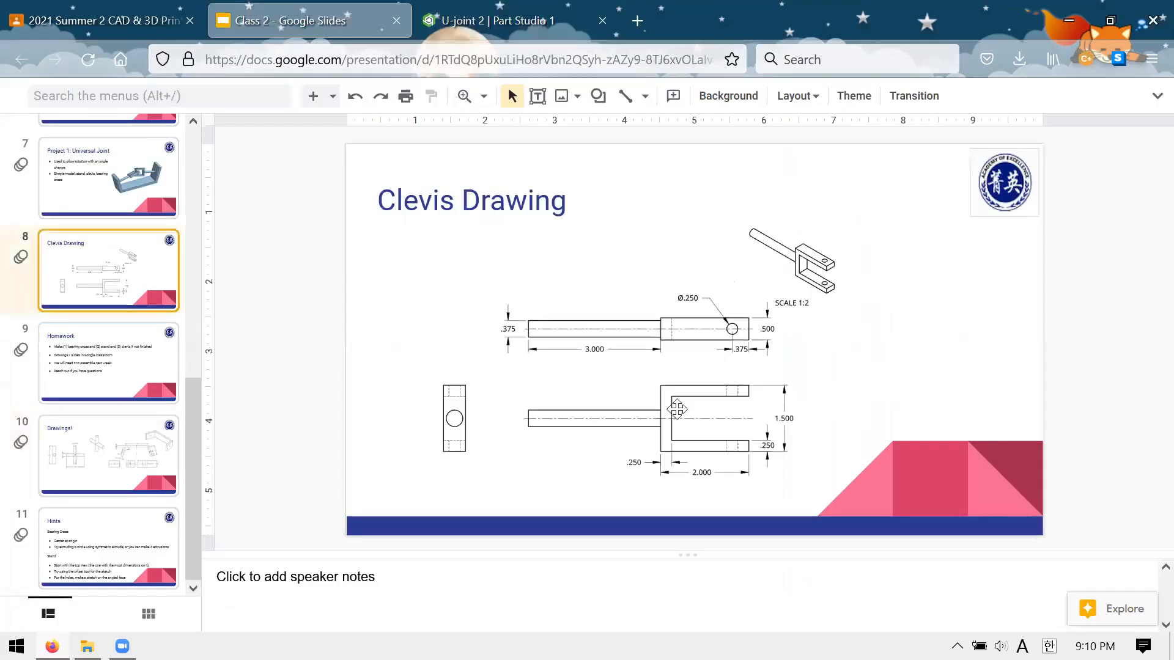
{"action": "left_click_drag", "start_coordinate": [690, 553], "coordinate": [697, 619]}
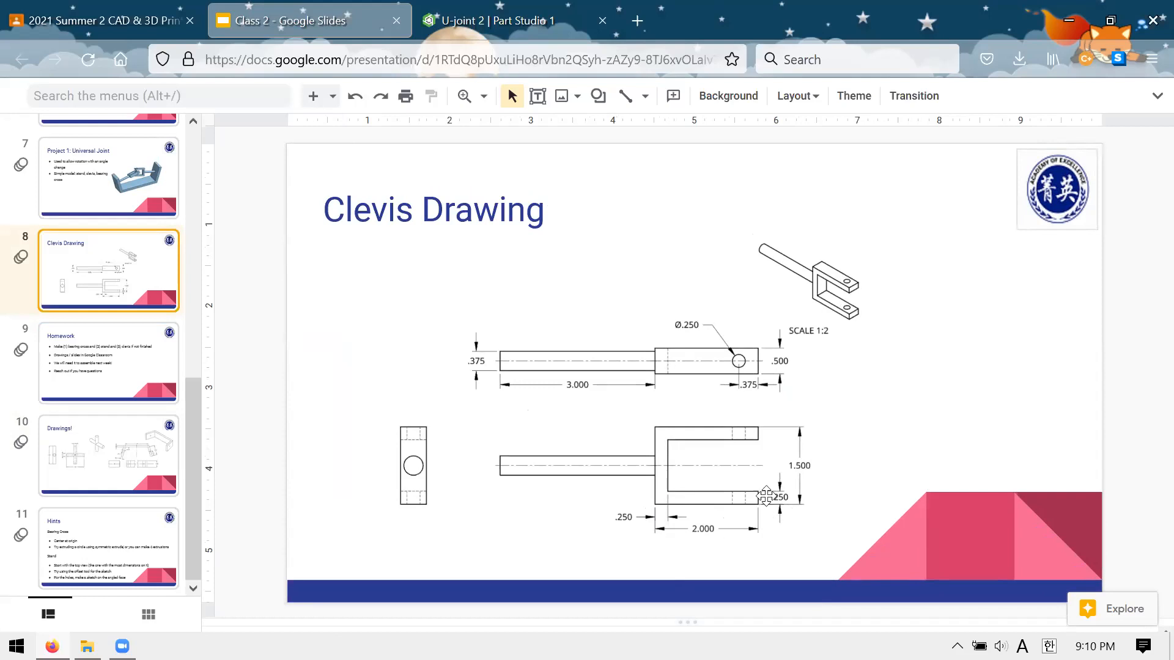
{"action": "left_click", "coordinate": [458, 37]}
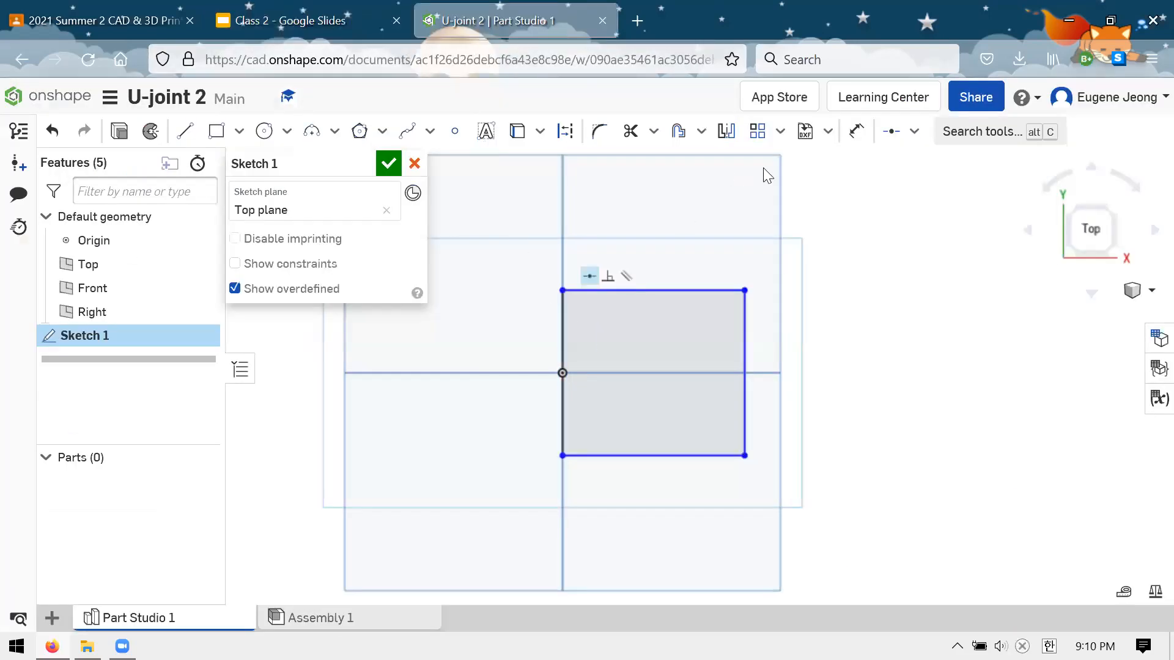
Dimension the rectangle's bottom edge and set its length to 2 in
{"action": "left_click", "coordinate": [856, 131]}
{"action": "left_click", "coordinate": [640, 456]}
{"action": "left_click", "coordinate": [650, 524]}
{"action": "type", "text": "2"}
{"action": "key", "text": "Return"}
Check the Clevis Drawing slide for the fork's overall height and return to the sketch
{"action": "scroll", "coordinate": [636, 458], "scroll_direction": "up", "scroll_amount": 2}
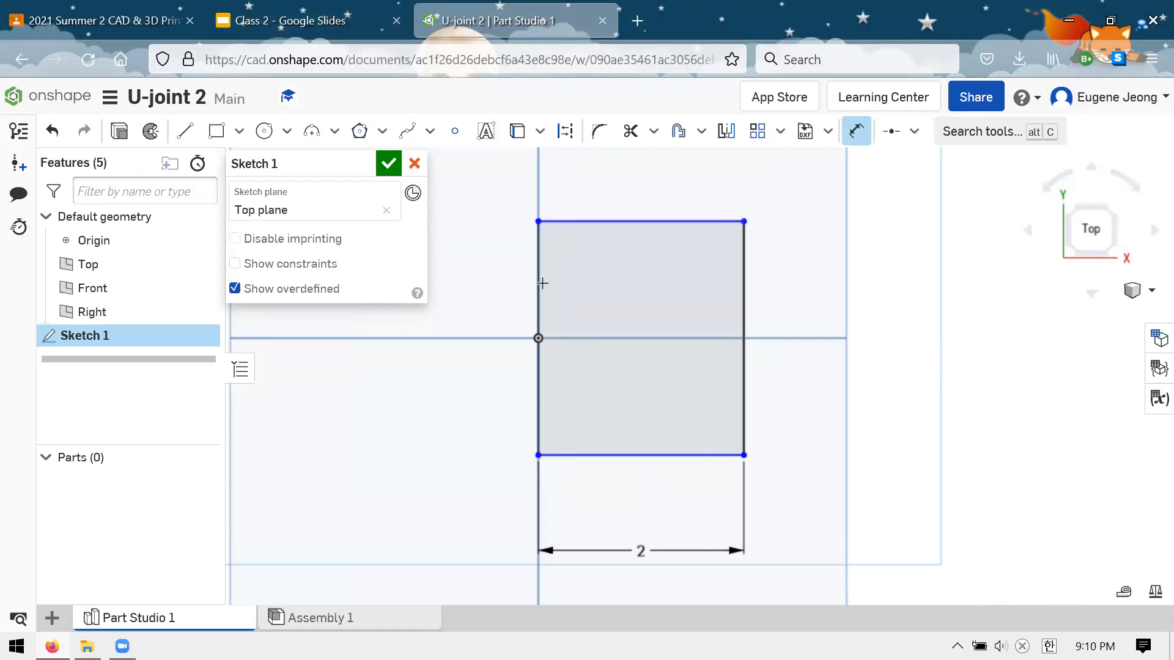
{"action": "left_click", "coordinate": [314, 30]}
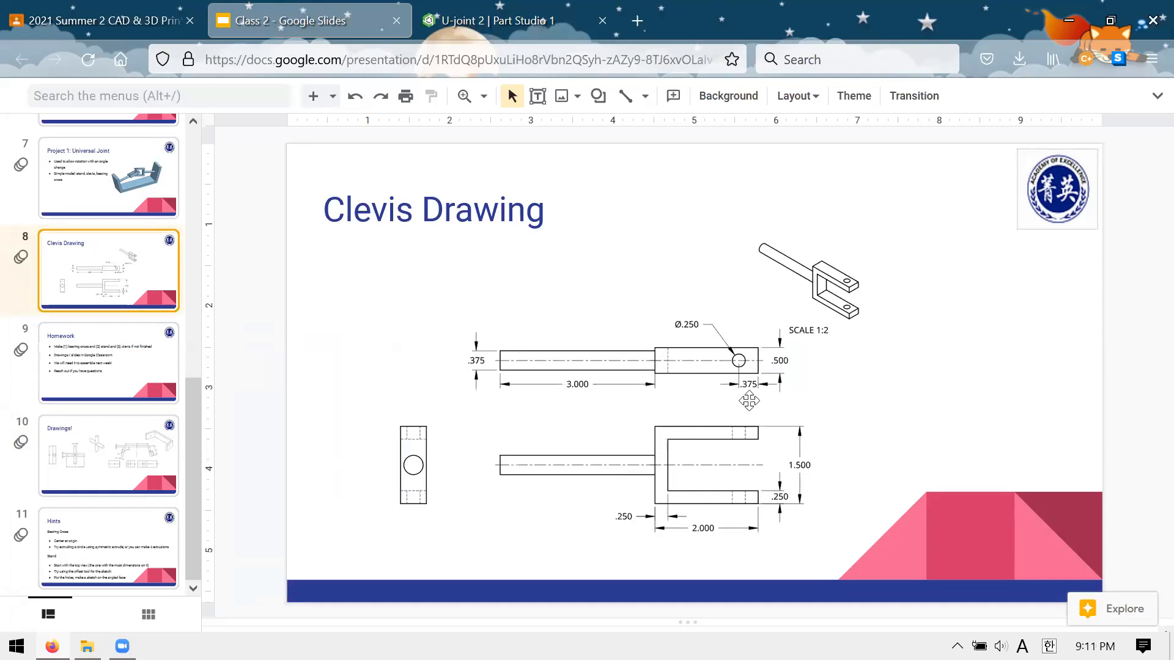
{"action": "left_click", "coordinate": [459, 33]}
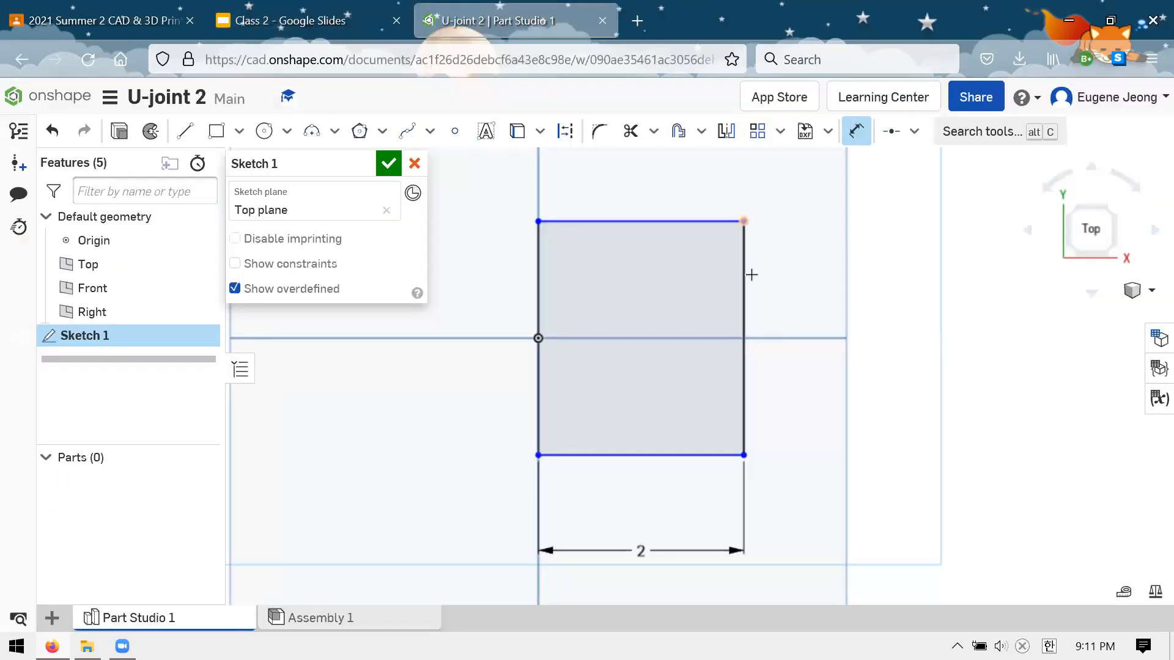
{"action": "left_click", "coordinate": [770, 285]}
{"action": "left_click", "coordinate": [888, 342]}
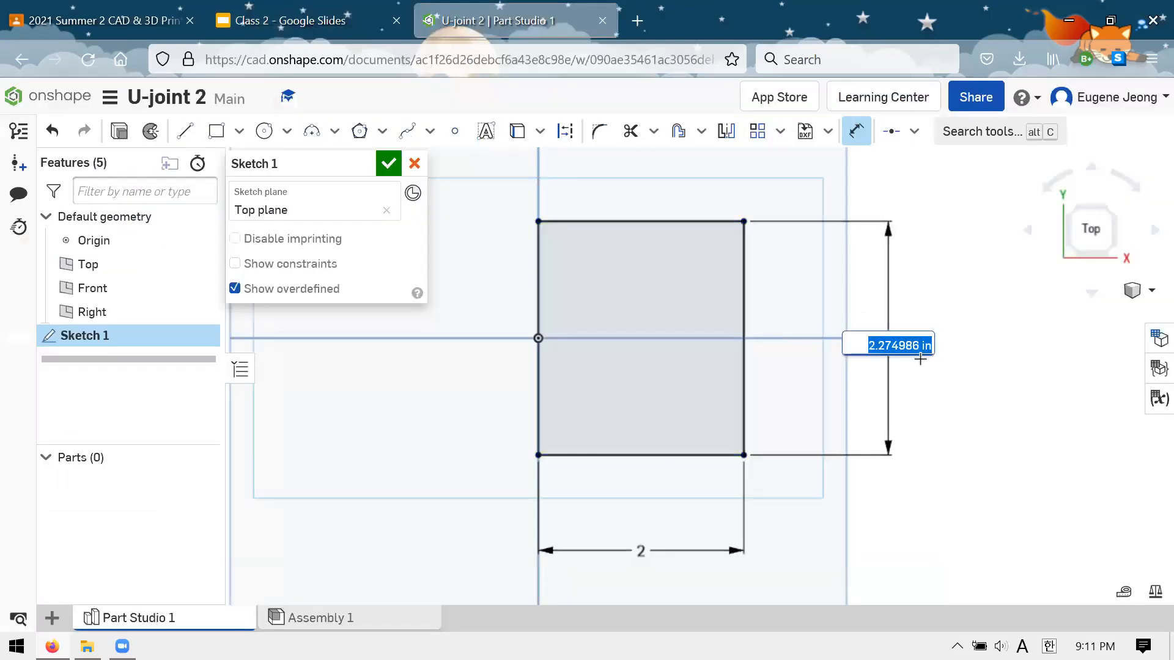
{"action": "key", "text": "Return"}
{"action": "left_click", "coordinate": [891, 344]}
{"action": "key", "text": "Delete"}
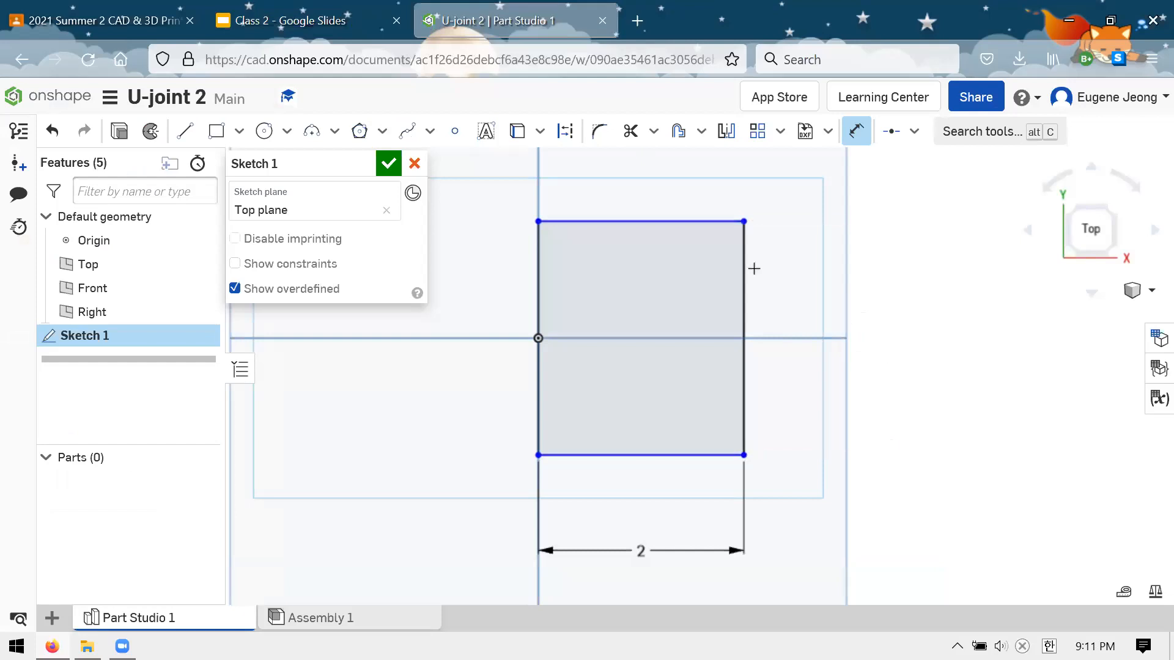
{"action": "left_click", "coordinate": [537, 273]}
{"action": "left_click", "coordinate": [829, 336]}
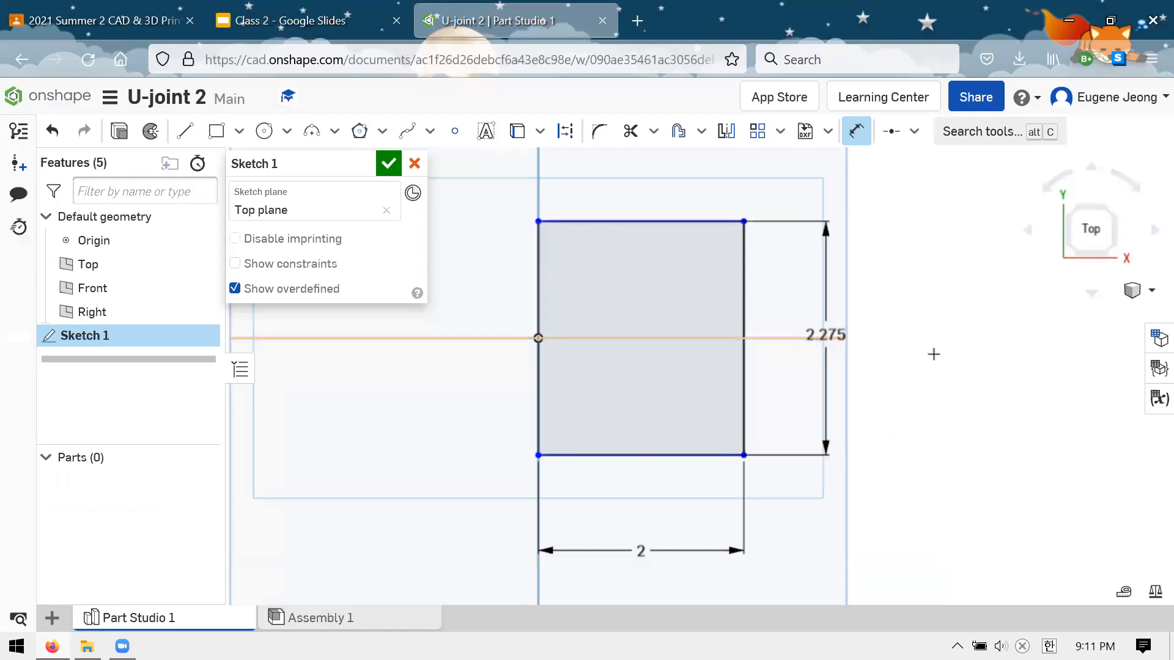
{"action": "key", "text": "Escape"}
Dimension the rectangle's left edge and set its height to 1.5 in
{"action": "left_click", "coordinate": [856, 131]}
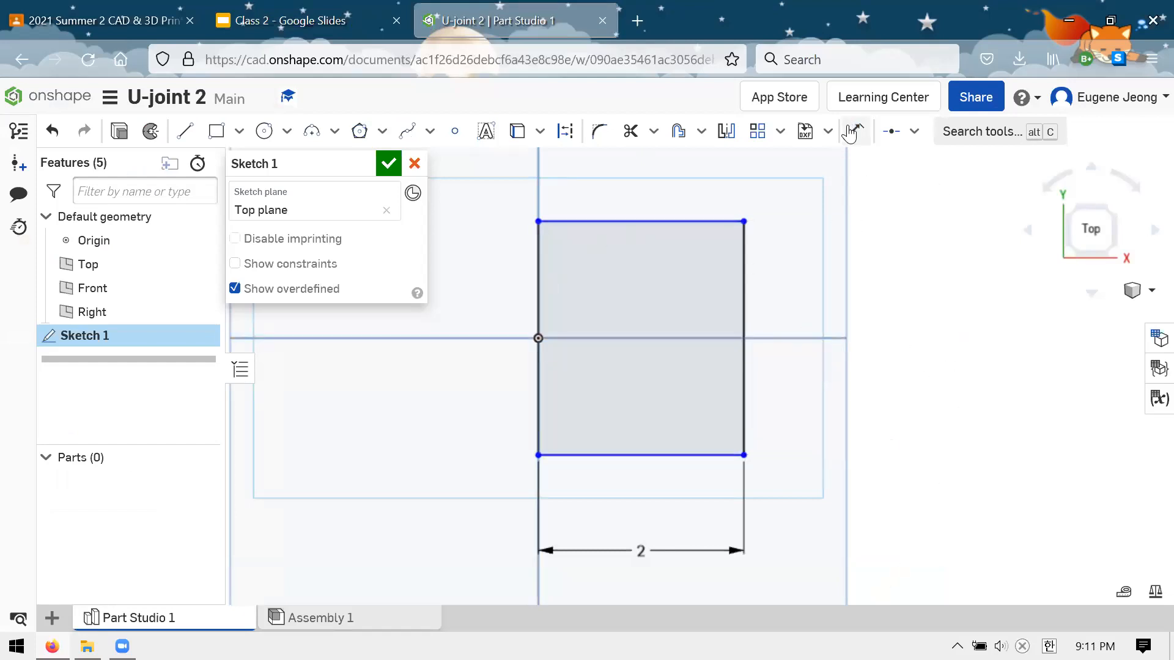
{"action": "left_click", "coordinate": [538, 278]}
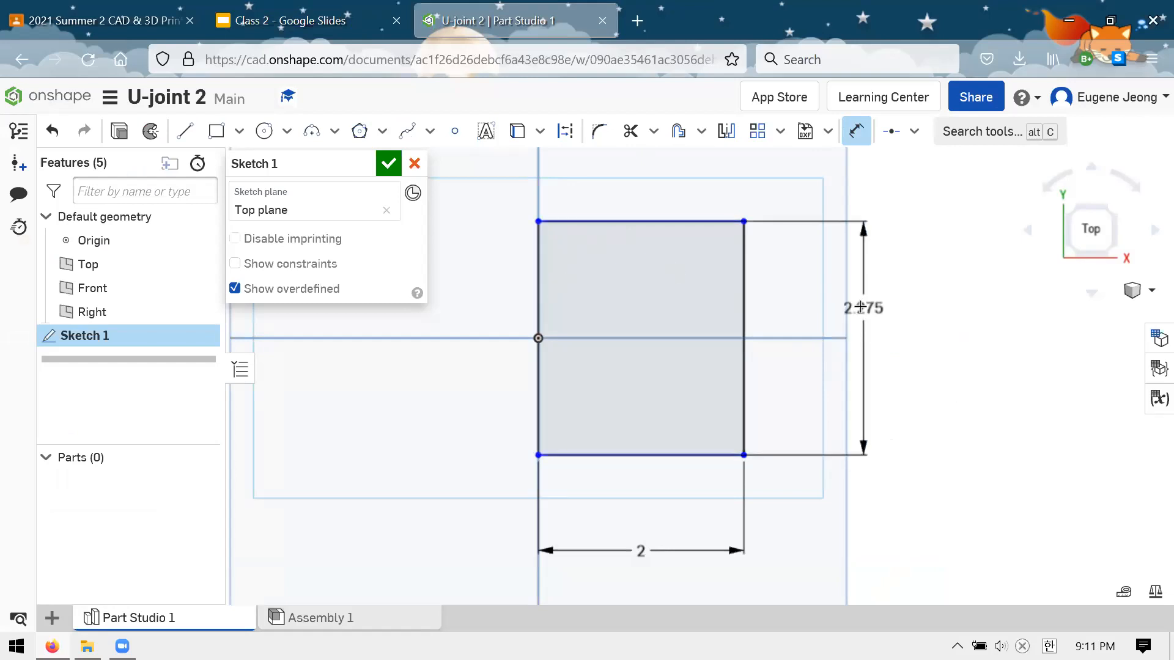
{"action": "left_click", "coordinate": [479, 303]}
{"action": "type", "text": "1.5"}
{"action": "key", "text": "Return"}
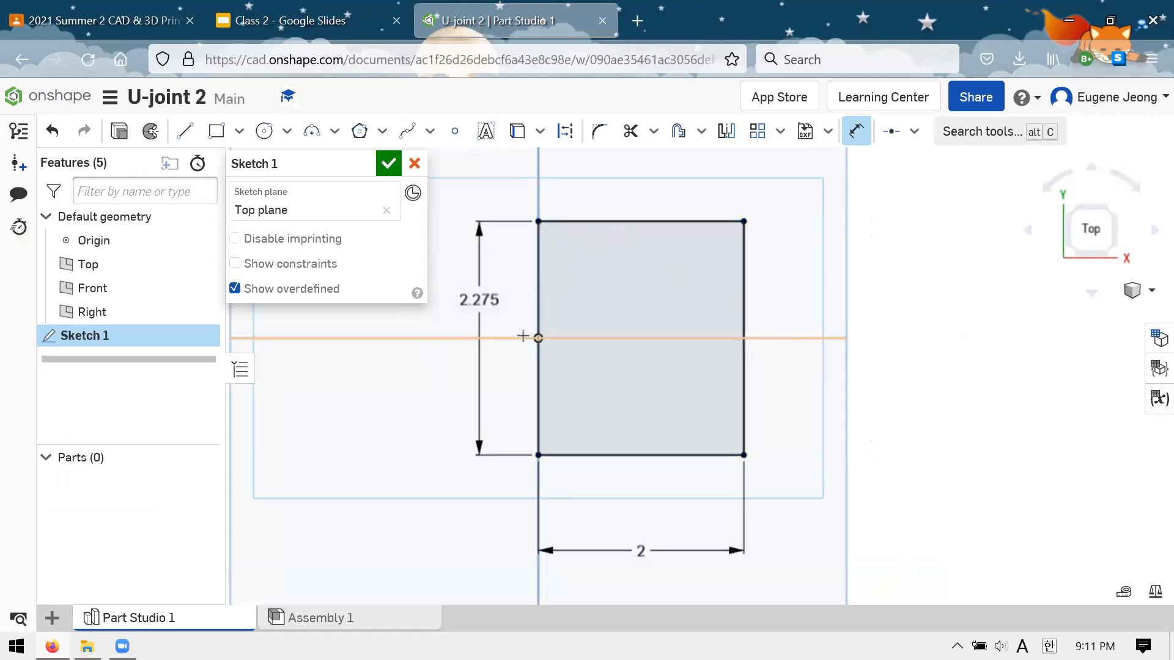
{"action": "scroll", "coordinate": [833, 406], "scroll_direction": "down", "scroll_amount": 2}
{"action": "scroll", "coordinate": [712, 364], "scroll_direction": "up", "scroll_amount": 1}
{"action": "scroll", "coordinate": [712, 361], "scroll_direction": "up", "scroll_amount": 2}
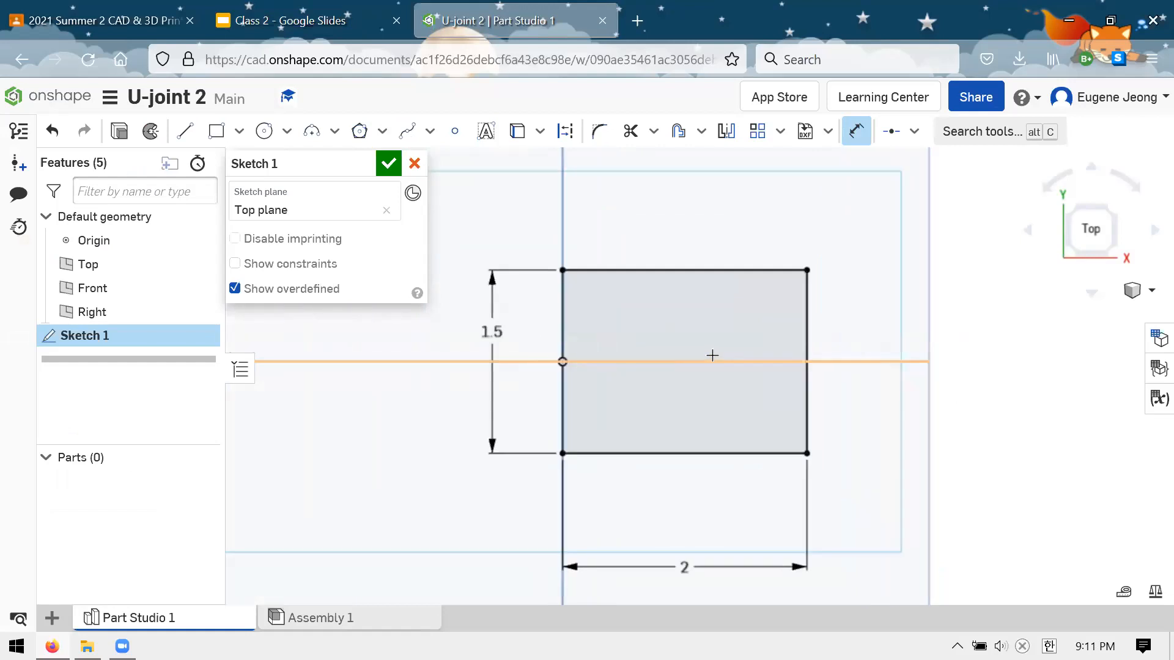
{"action": "scroll", "coordinate": [715, 356], "scroll_direction": "up", "scroll_amount": 2}
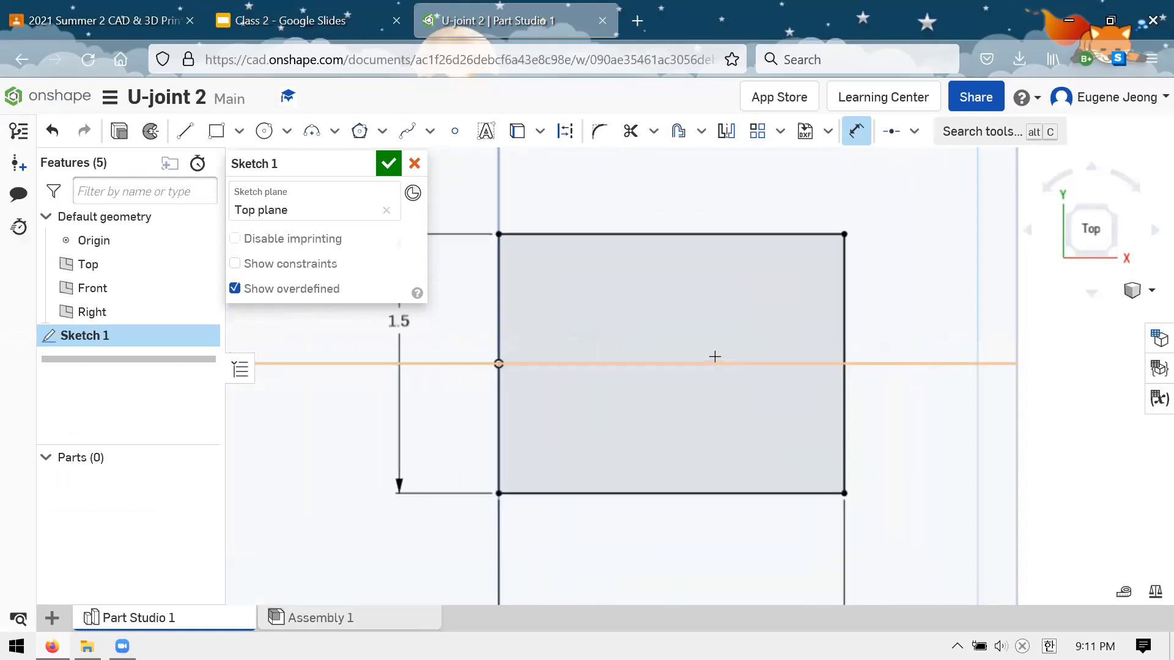
{"action": "scroll", "coordinate": [715, 357], "scroll_direction": "down", "scroll_amount": 2}
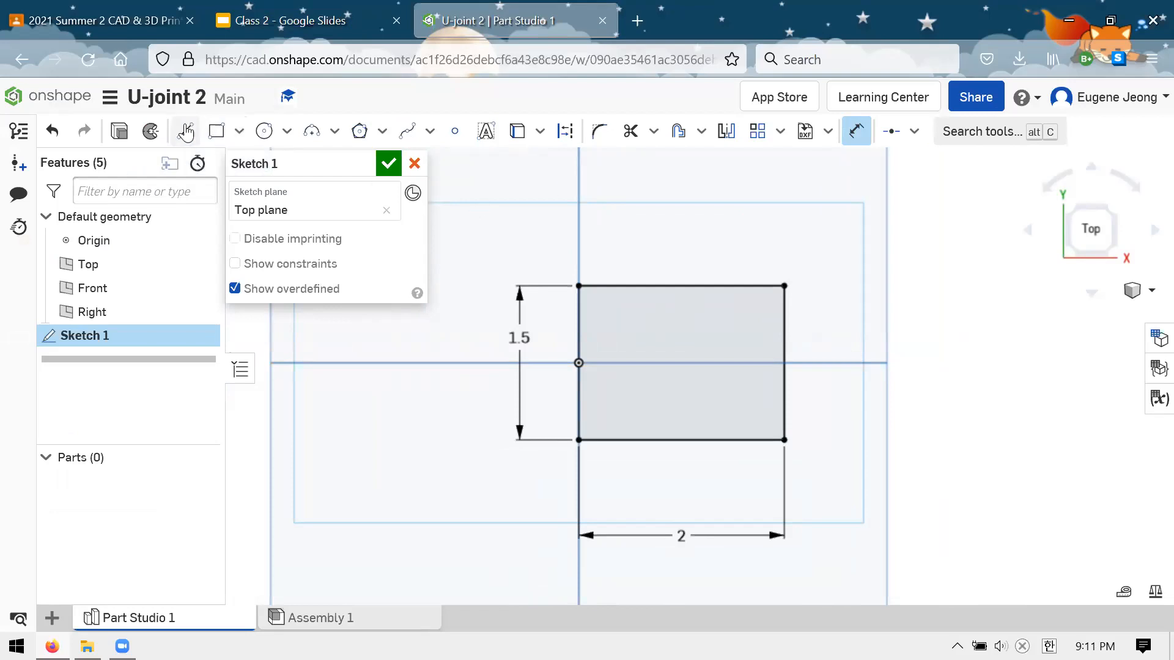
Check the fork's inner slot layout on the Clevis Drawing slide in Google Slides and return to the Onshape sketch
{"action": "left_click", "coordinate": [293, 22]}
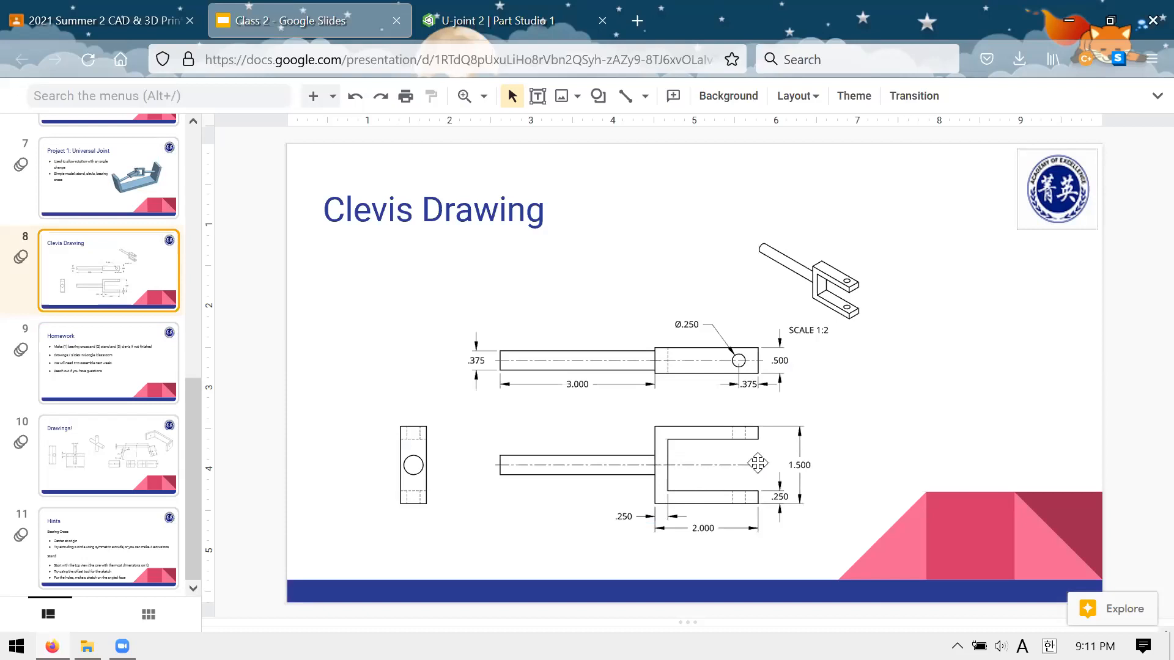
{"action": "left_click", "coordinate": [445, 30]}
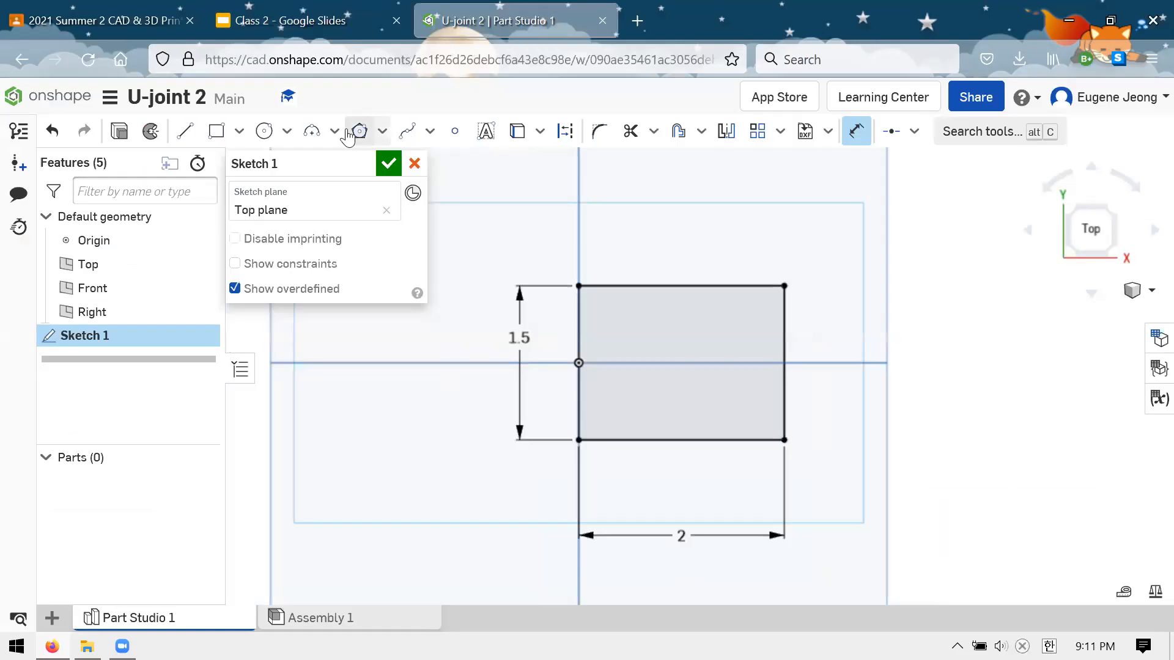
{"action": "left_click", "coordinate": [184, 131]}
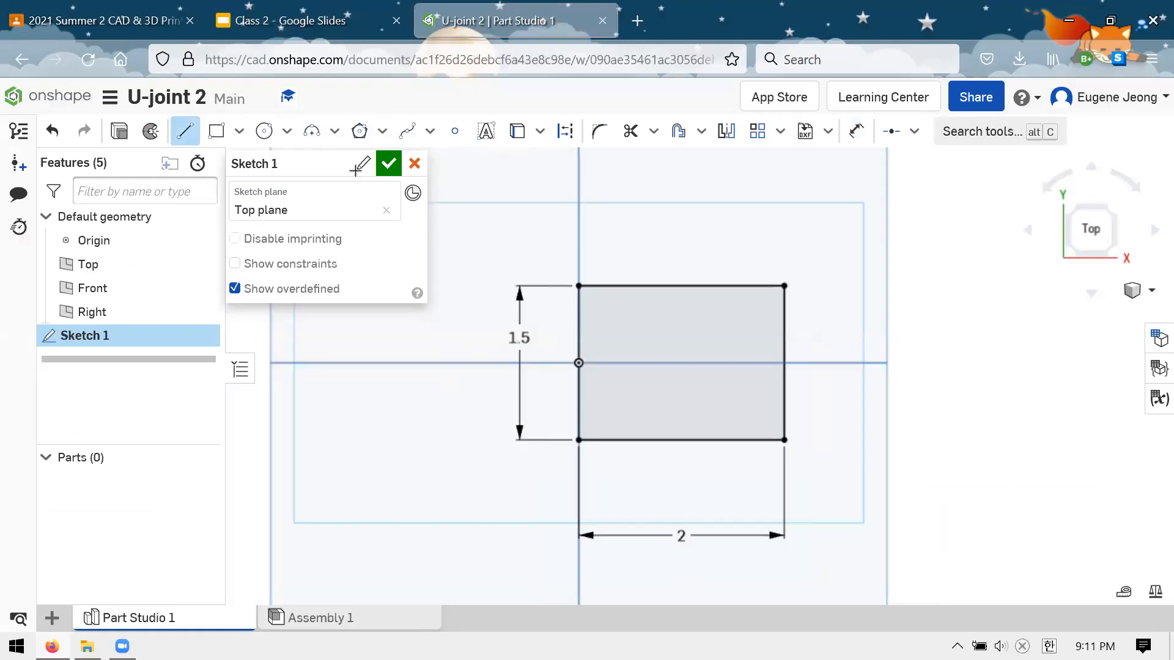
{"action": "left_click", "coordinate": [785, 313]}
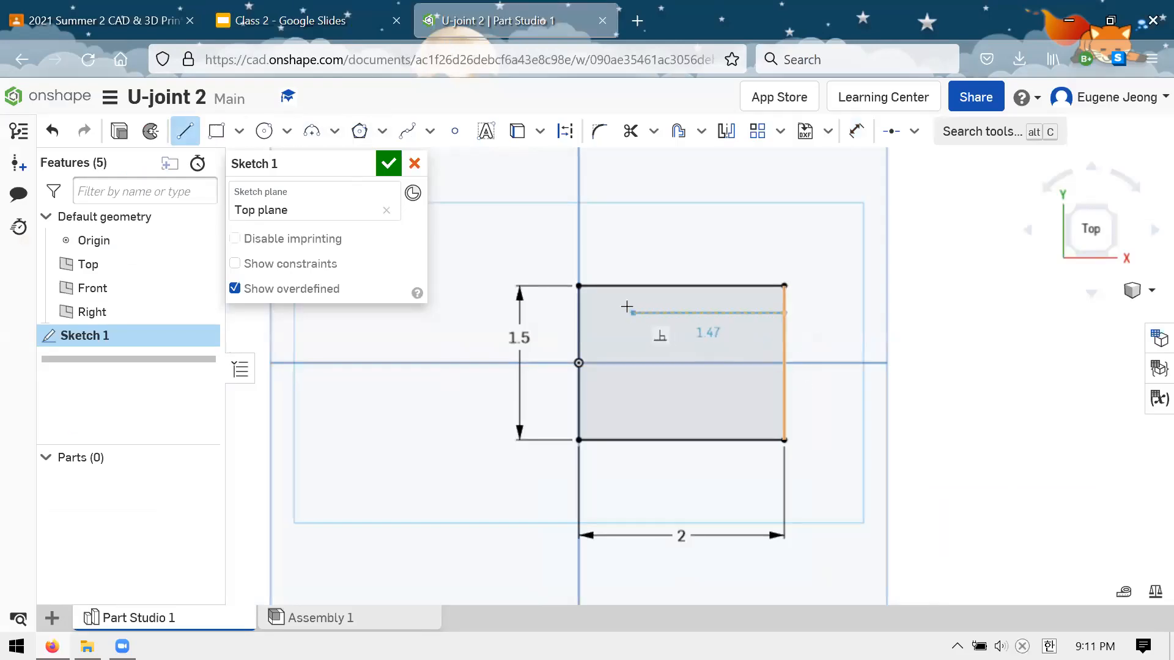
{"action": "key", "text": "Escape"}
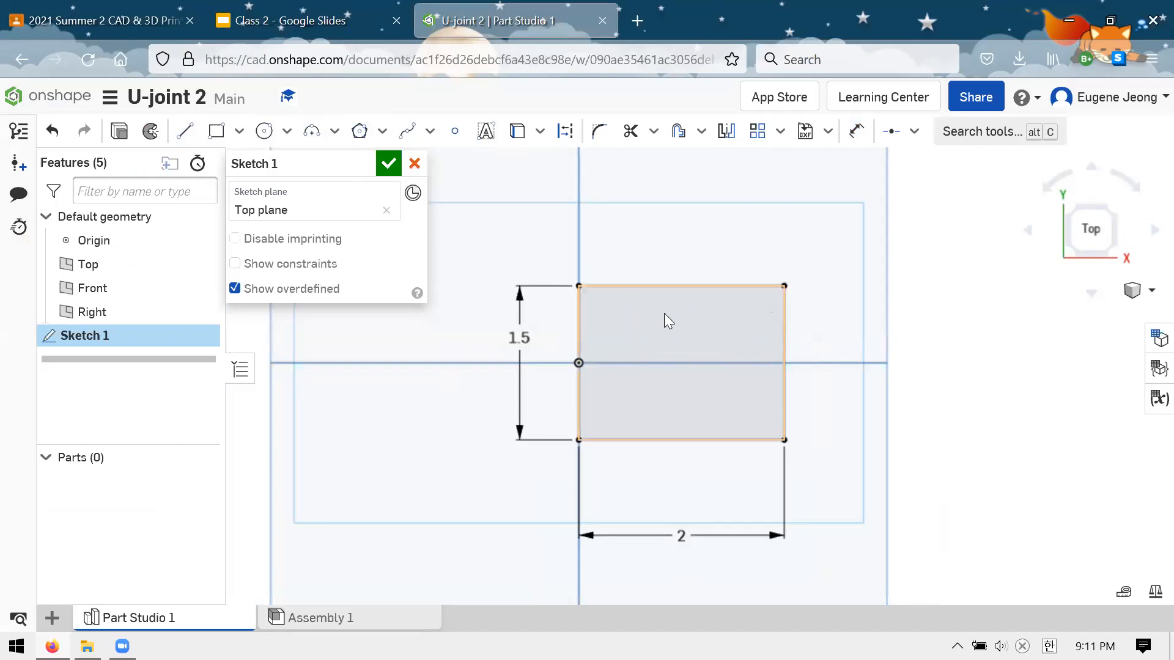
Draw a three-line slot outline about 1 in tall inside the rectangle, ending on its right edge, and shift its inner corner towards the left edge
{"action": "left_click", "coordinate": [184, 130]}
{"action": "left_click", "coordinate": [781, 311]}
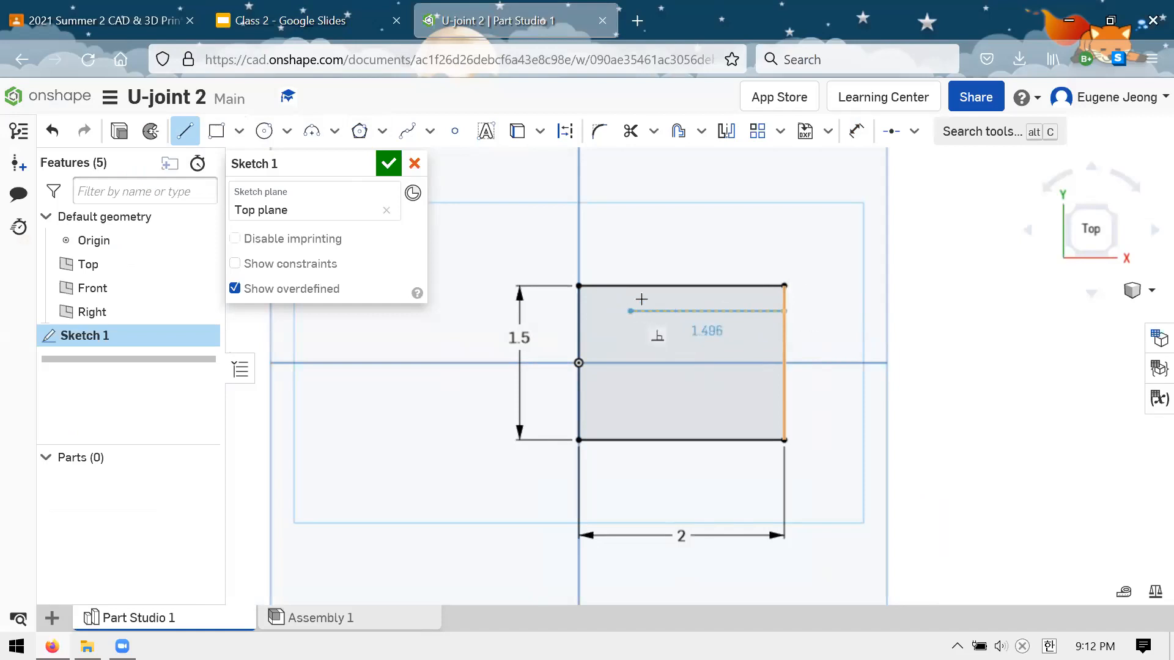
{"action": "left_click", "coordinate": [611, 311]}
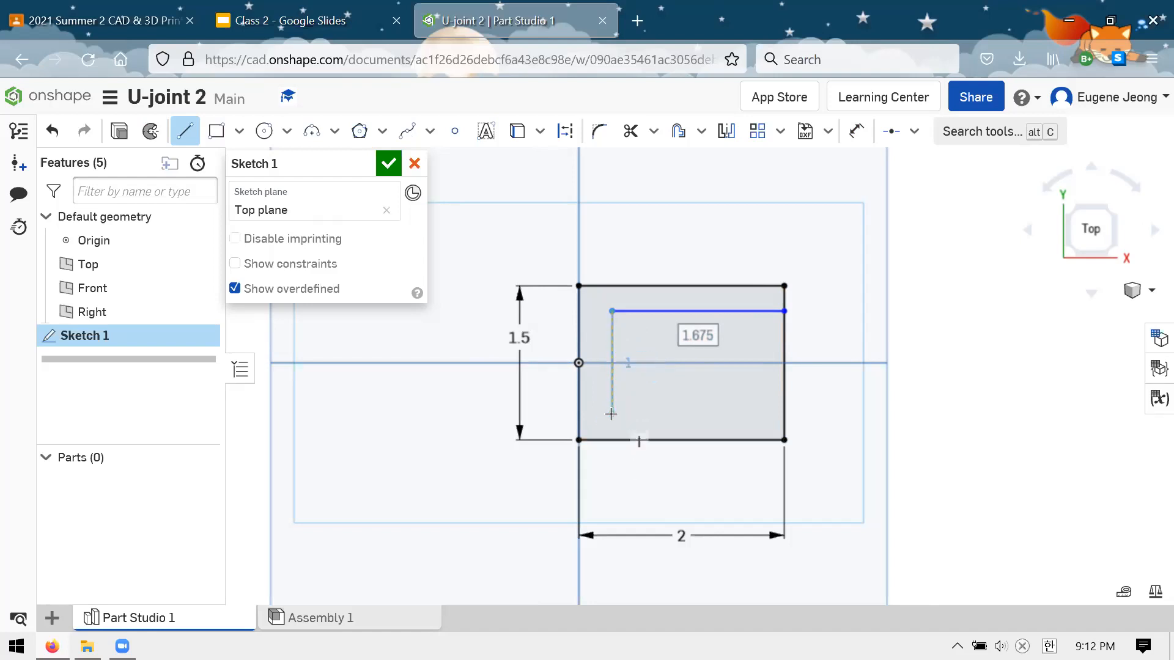
{"action": "left_click", "coordinate": [611, 414]}
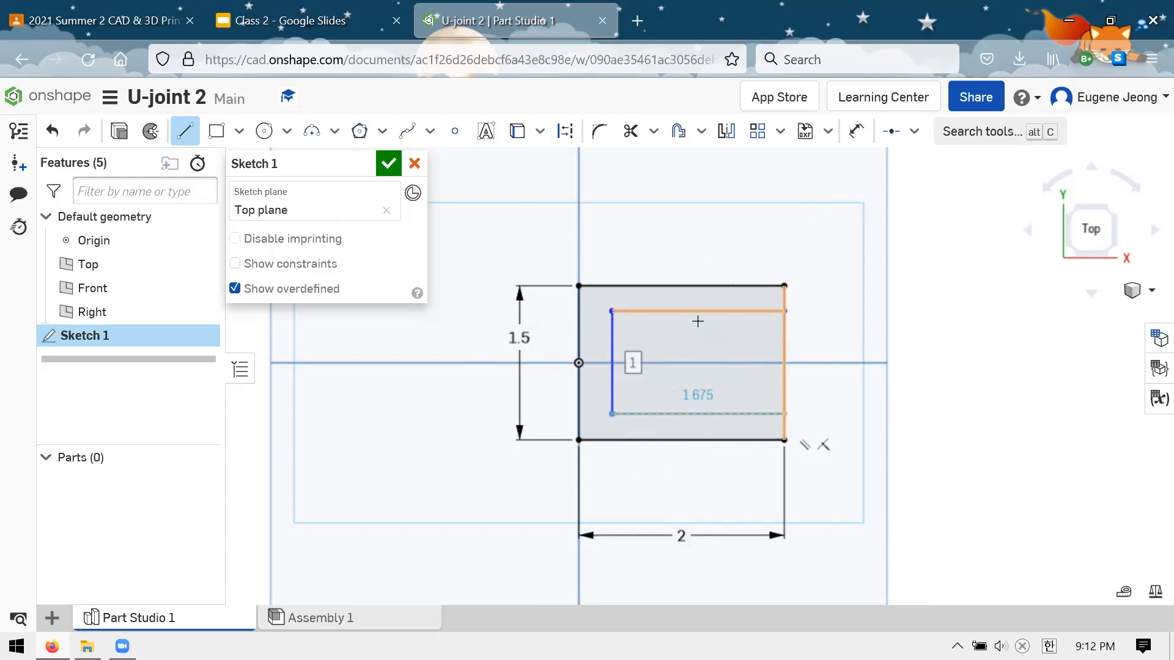
{"action": "left_click", "coordinate": [784, 414]}
{"action": "key", "text": "Escape"}
{"action": "mouse_move", "coordinate": [607, 408]}
{"action": "left_mouse_down"}
{"action": "mouse_move", "coordinate": [649, 370]}
{"action": "mouse_move", "coordinate": [616, 411]}
{"action": "mouse_move", "coordinate": [617, 359]}
{"action": "mouse_move", "coordinate": [681, 358]}
{"action": "mouse_move", "coordinate": [608, 415]}
{"action": "mouse_move", "coordinate": [707, 343]}
{"action": "mouse_move", "coordinate": [678, 435]}
{"action": "mouse_move", "coordinate": [632, 352]}
{"action": "mouse_move", "coordinate": [670, 445]}
{"action": "mouse_move", "coordinate": [611, 374]}
{"action": "mouse_move", "coordinate": [630, 406]}
{"action": "mouse_move", "coordinate": [660, 365]}
{"action": "mouse_move", "coordinate": [648, 428]}
{"action": "mouse_move", "coordinate": [597, 408]}
{"action": "mouse_move", "coordinate": [603, 420]}
{"action": "left_mouse_up"}
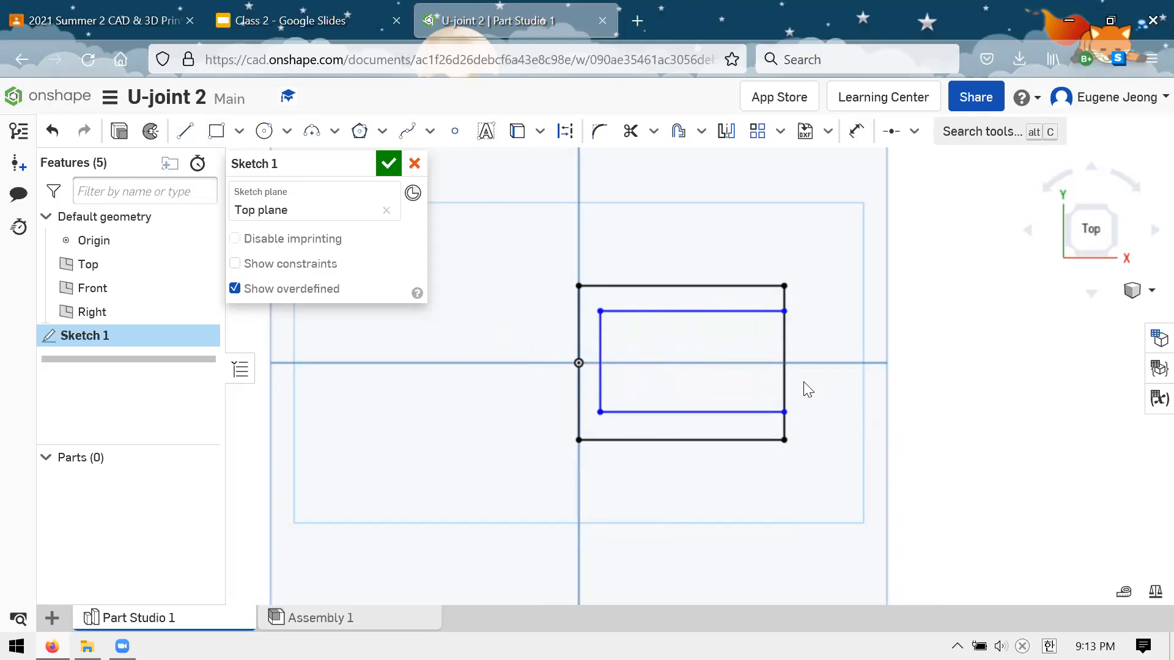
{"action": "scroll", "coordinate": [713, 292], "scroll_direction": "up", "scroll_amount": 1}
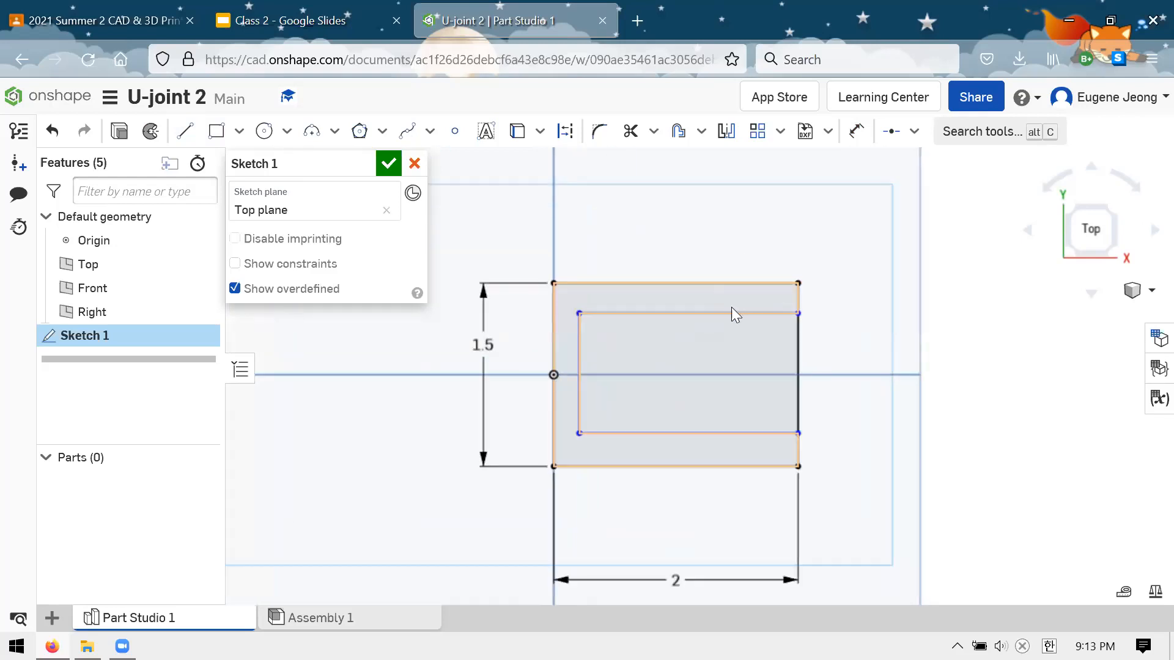
{"action": "left_click", "coordinate": [577, 360]}
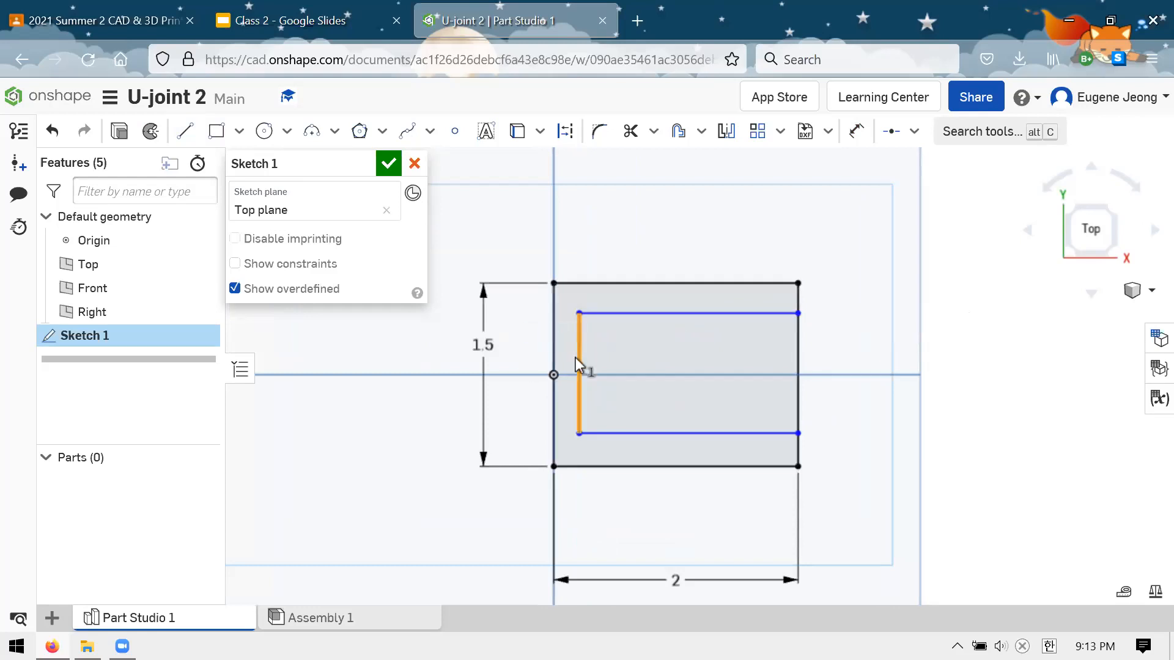
{"action": "left_click", "coordinate": [914, 131]}
{"action": "left_click", "coordinate": [911, 315]}
{"action": "key", "text": "Escape"}
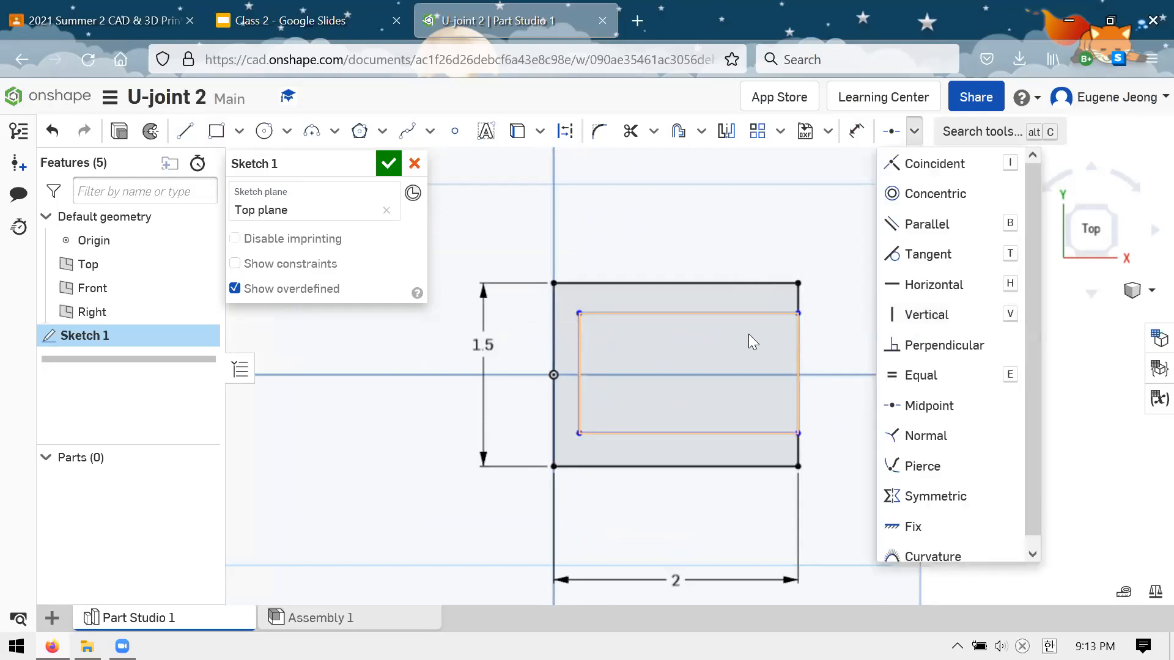
{"action": "left_click", "coordinate": [758, 313]}
{"action": "left_click", "coordinate": [669, 433]}
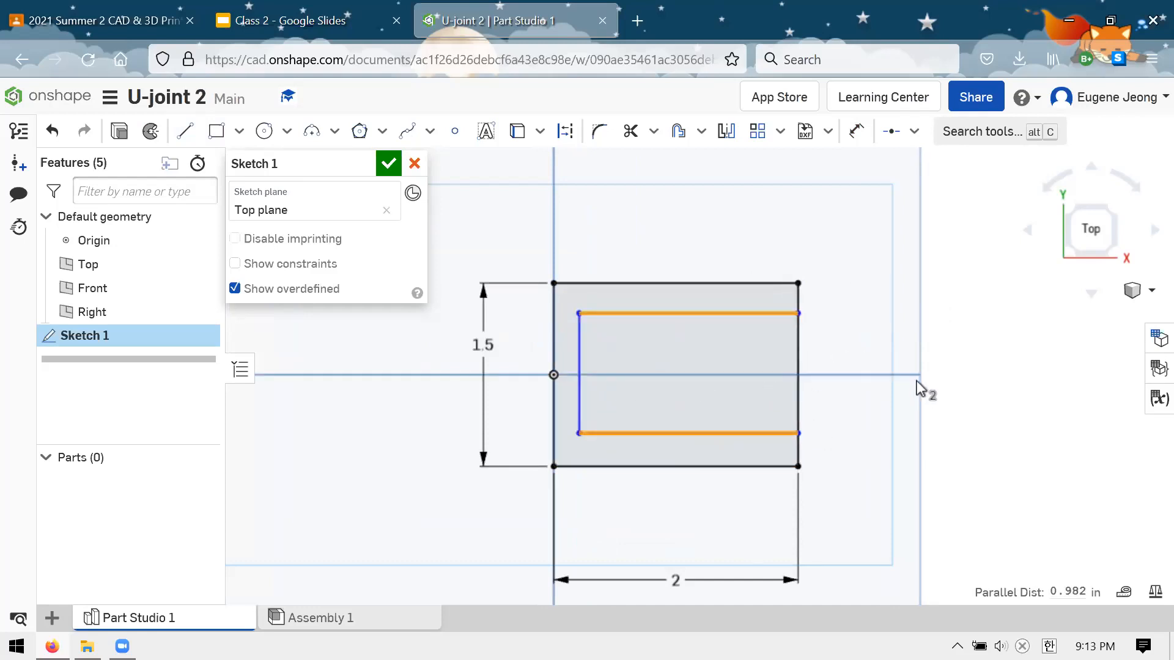
{"action": "left_click", "coordinate": [941, 374]}
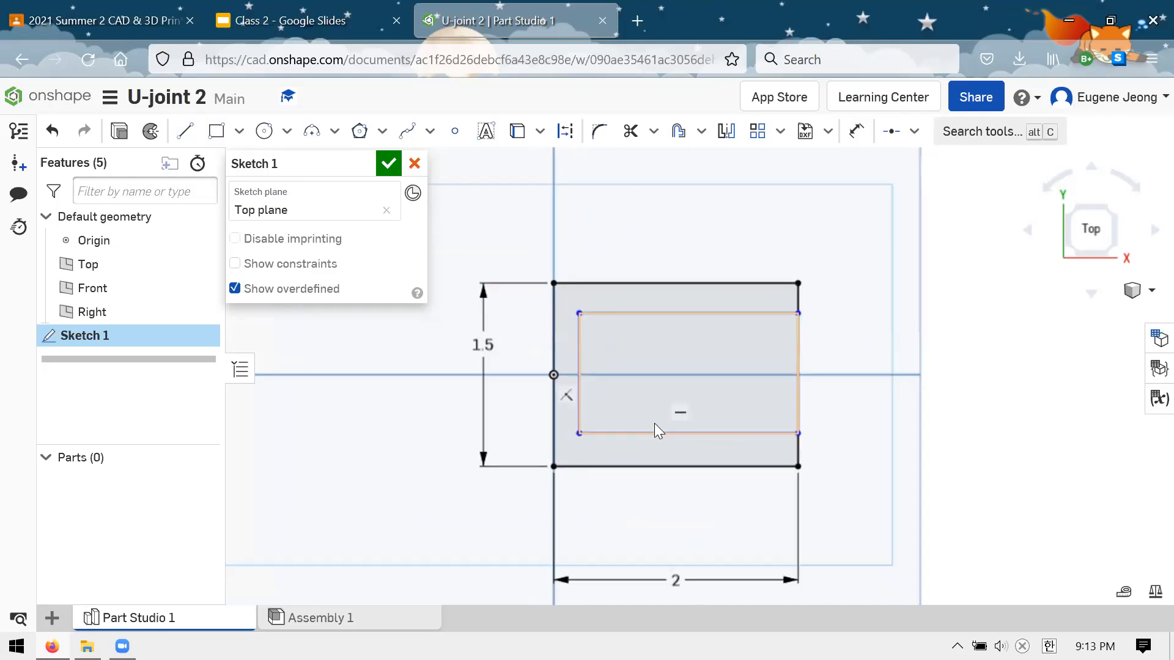
Check the arm thickness on the Clevis Drawing slide, and dimension the lower inner line 0.25 in from the rectangle's bottom edge
{"action": "left_click", "coordinate": [325, 42]}
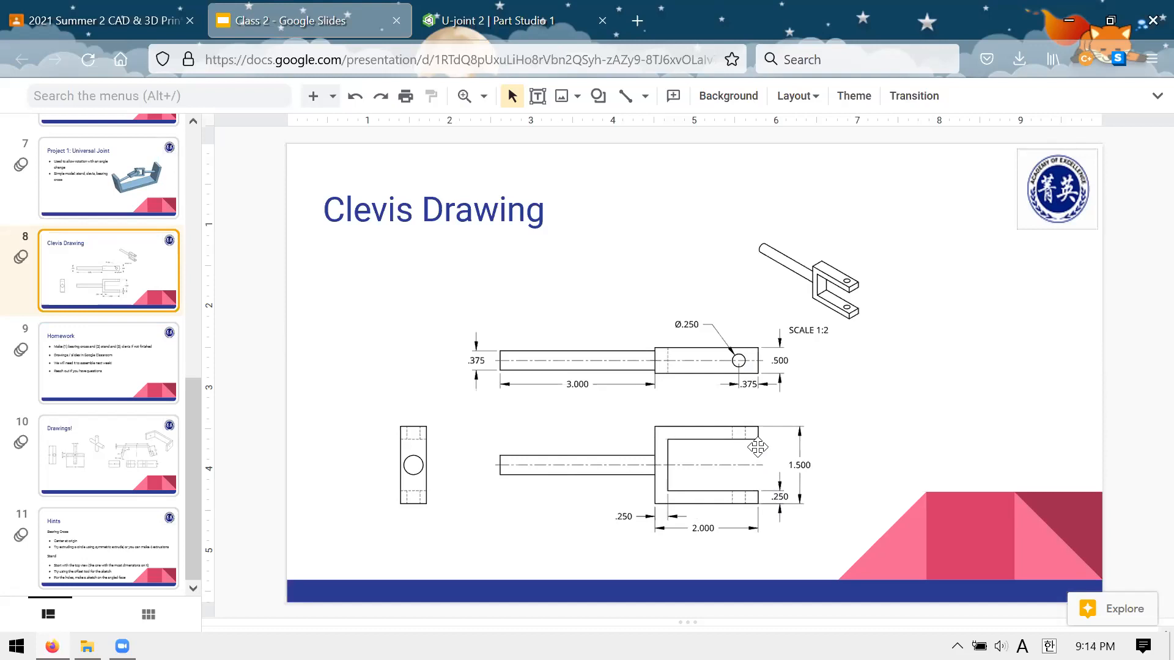
{"action": "left_click", "coordinate": [450, 33]}
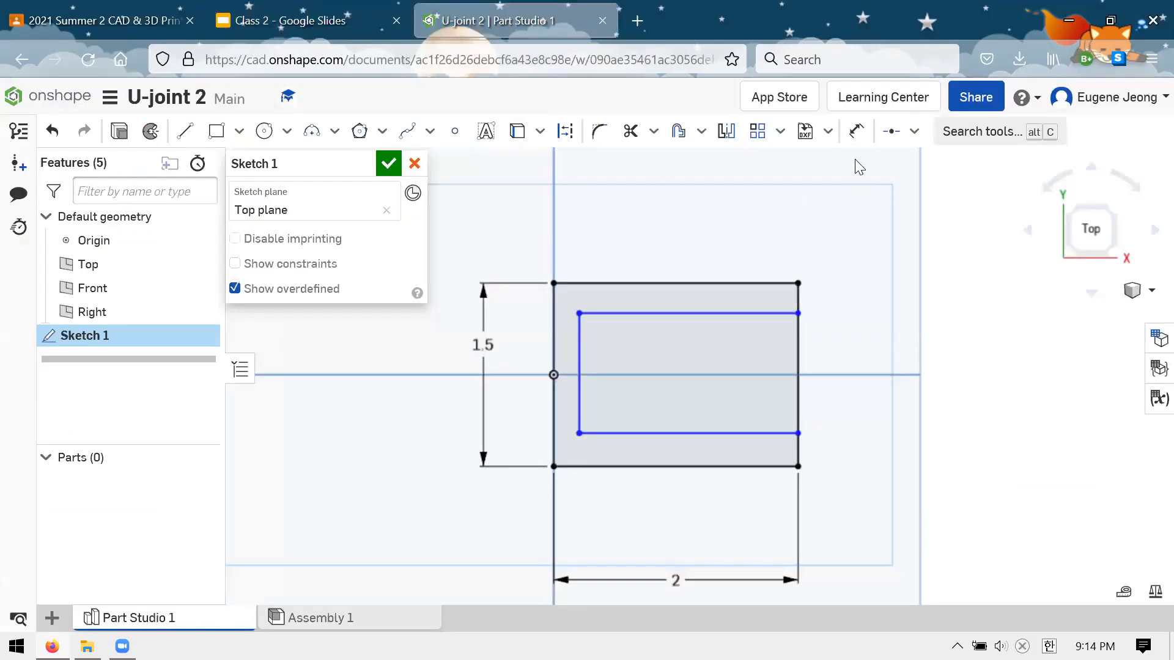
{"action": "left_click", "coordinate": [855, 142]}
{"action": "left_click", "coordinate": [688, 467]}
{"action": "left_click", "coordinate": [703, 434]}
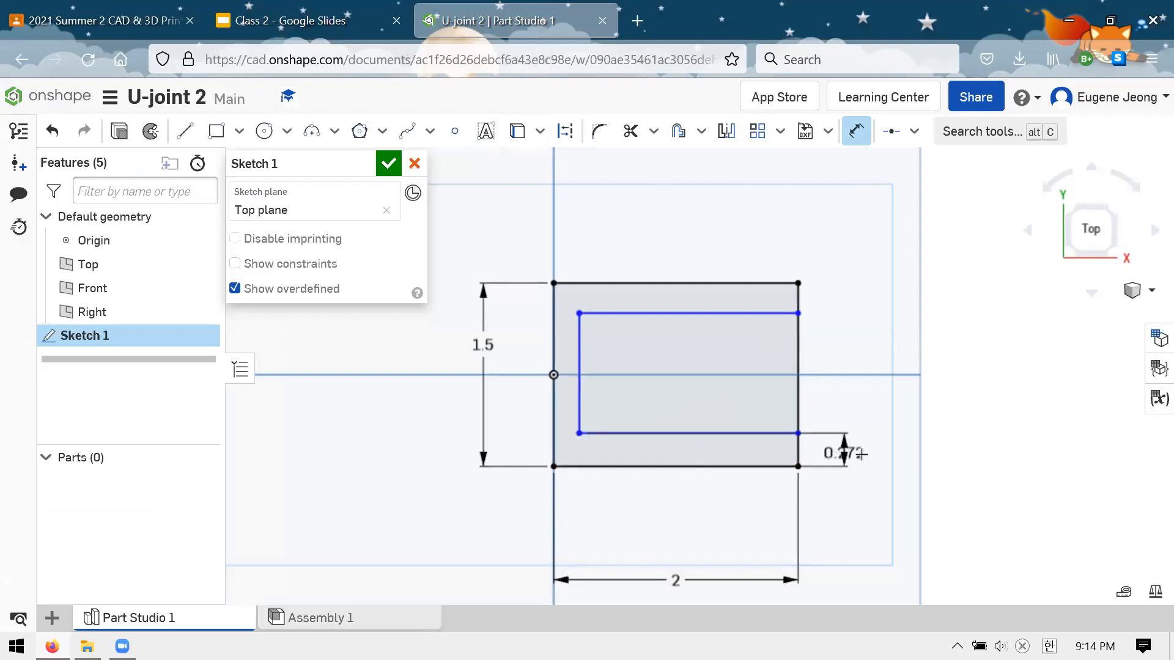
{"action": "left_click", "coordinate": [896, 452]}
{"action": "key", "text": "BackSpace"}
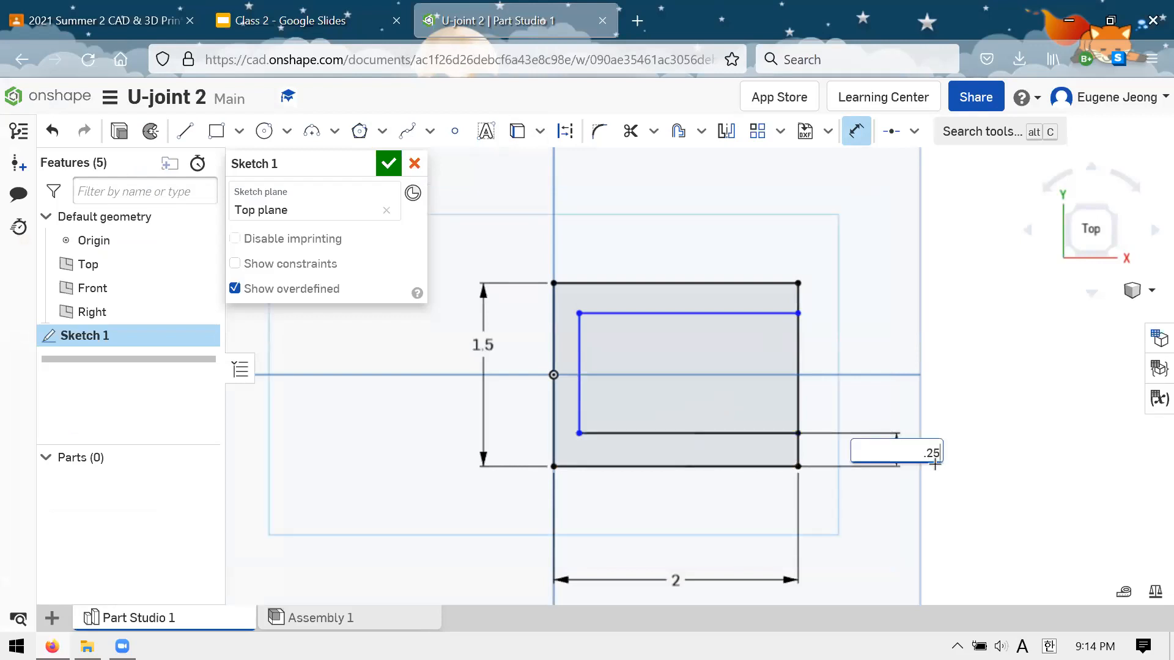
{"action": "key", "text": "Return"}
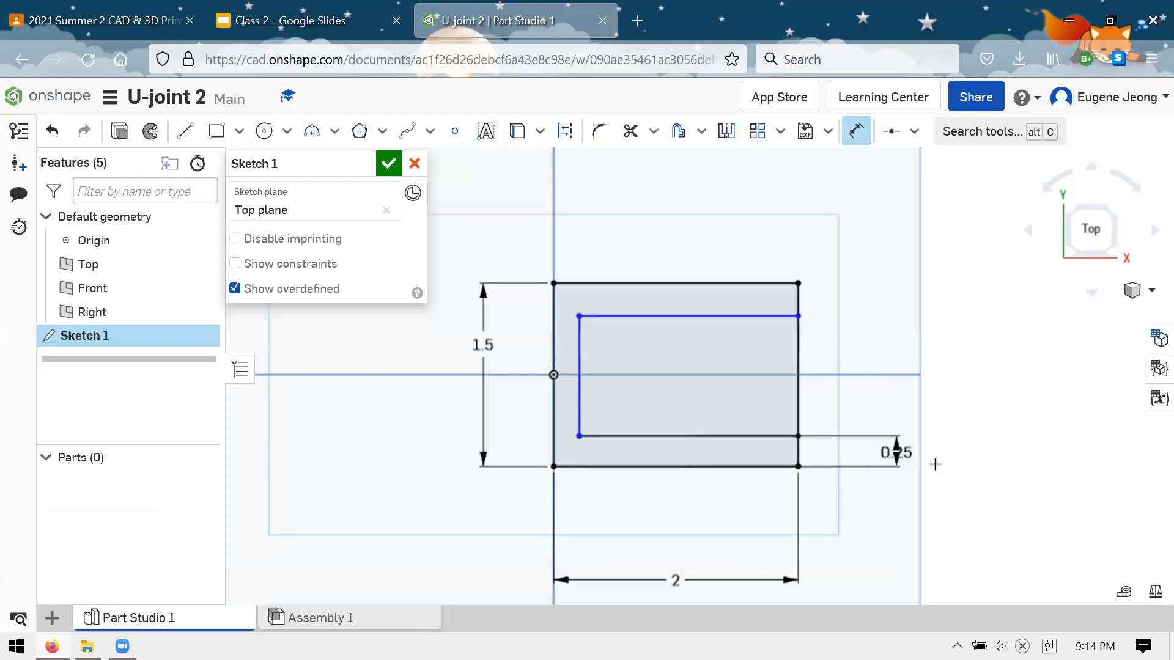
Dimension the upper inner line 0.25 in from the rectangle's top edge
{"action": "left_click", "coordinate": [756, 316]}
{"action": "left_click", "coordinate": [758, 283]}
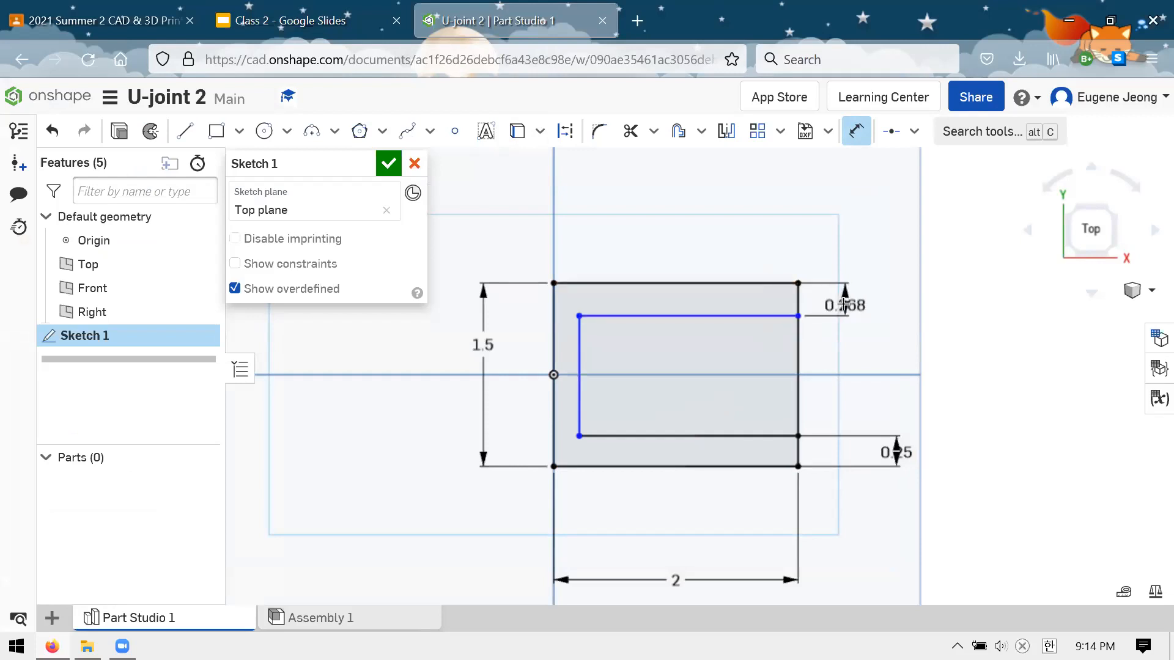
{"action": "left_click", "coordinate": [853, 302]}
{"action": "type", "text": ".25"}
{"action": "key", "text": "Return"}
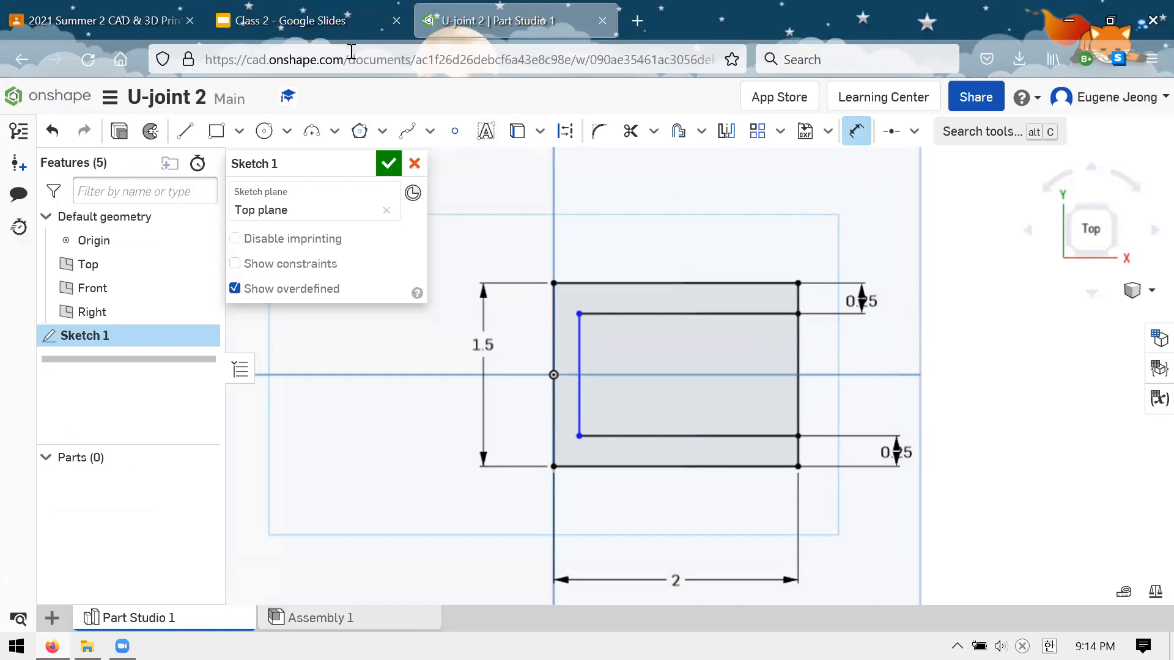
Check the base thickness on the Clevis Drawing slide, and dimension the inner vertical line 0.25 in from the rectangle's left edge
{"action": "left_click", "coordinate": [343, 31]}
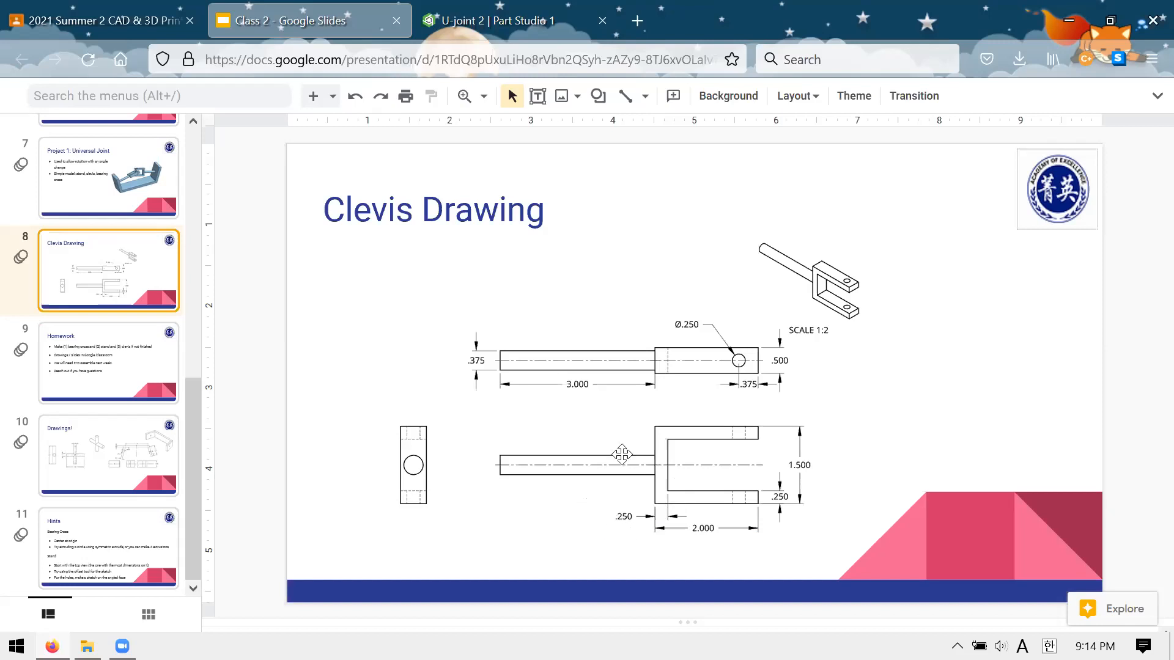
{"action": "left_click", "coordinate": [503, 31]}
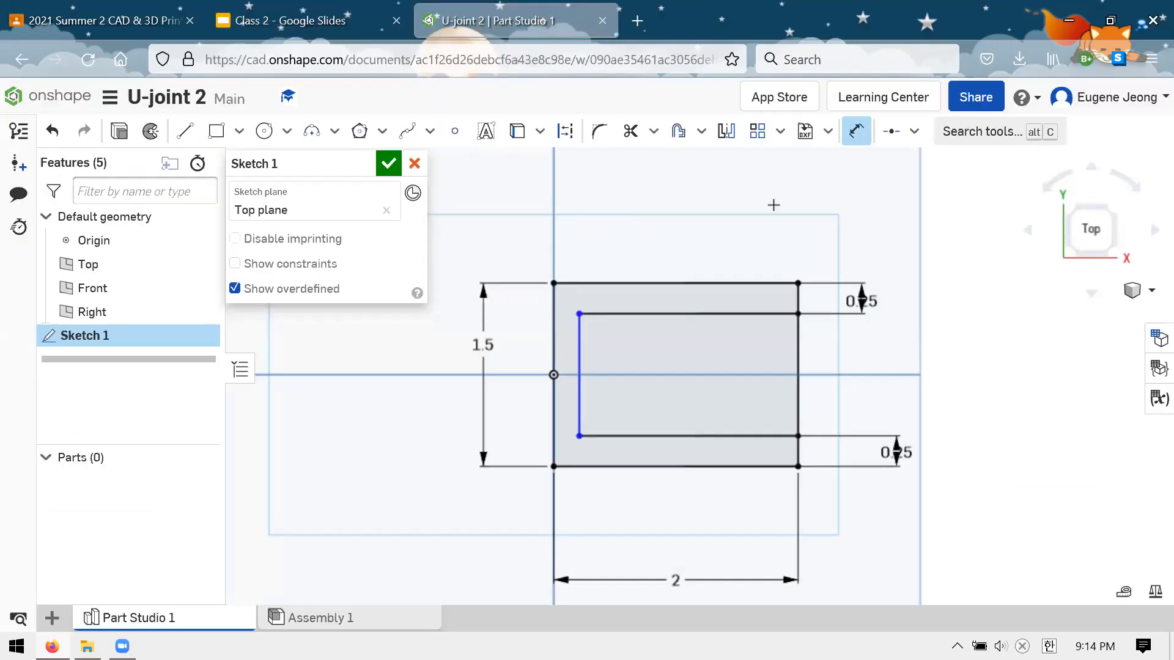
{"action": "left_click", "coordinate": [579, 346]}
{"action": "left_click", "coordinate": [554, 340]}
{"action": "left_click", "coordinate": [642, 226]}
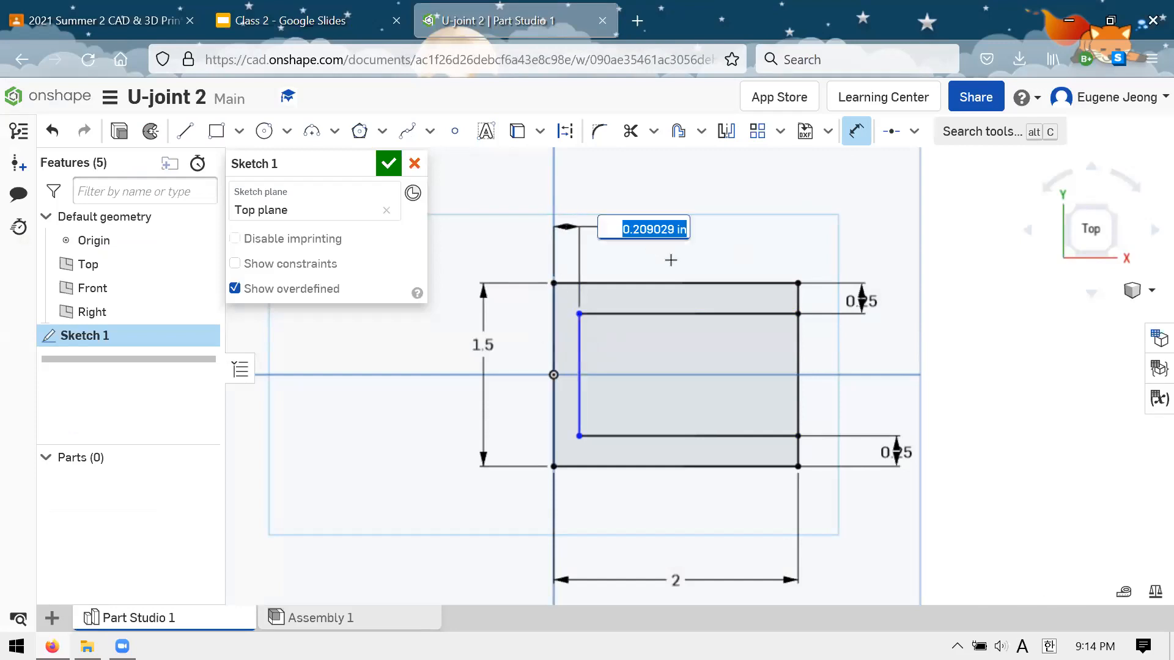
{"action": "type", "text": ".25"}
{"action": "key", "text": "Return"}
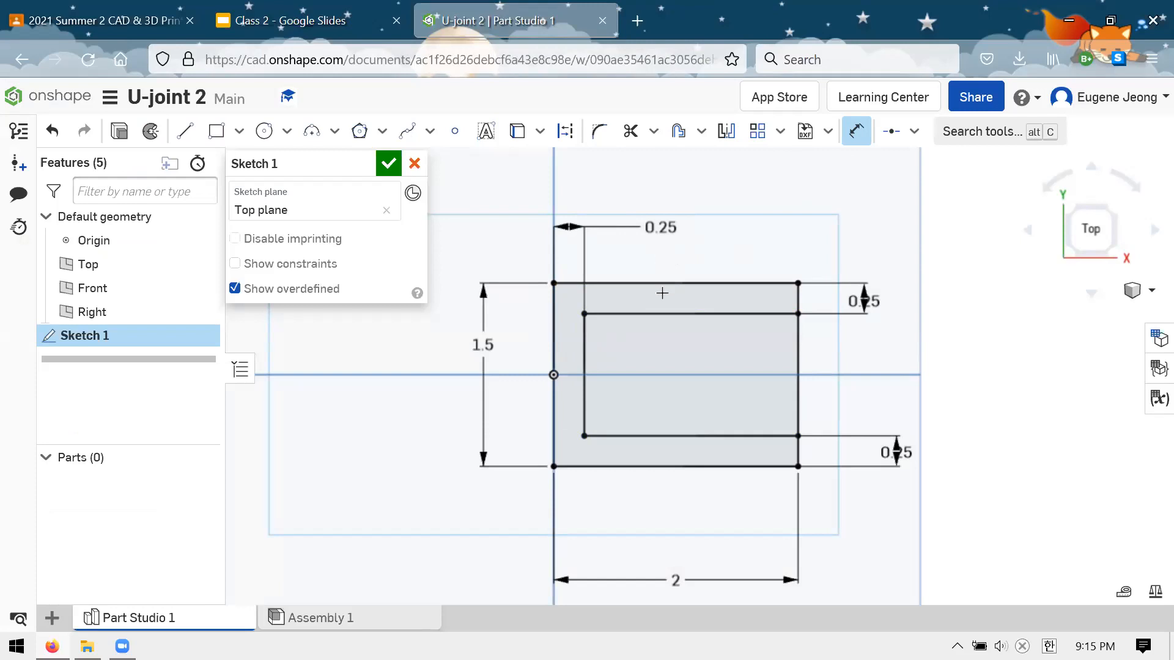
{"action": "key", "text": "Escape"}
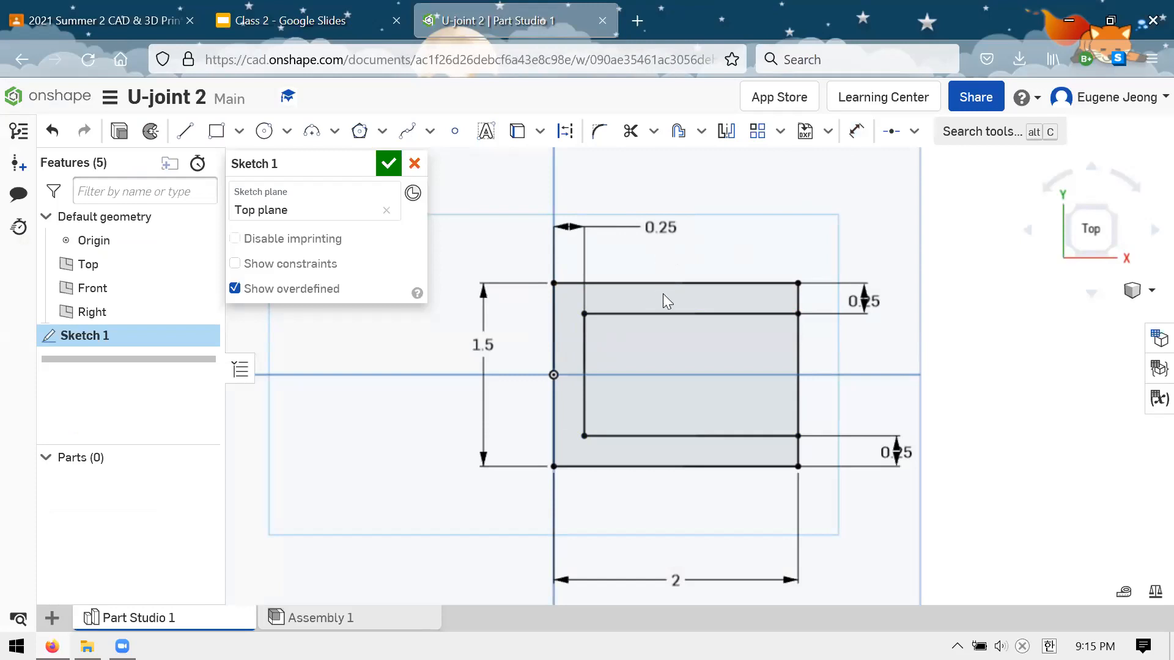
{"action": "left_click", "coordinate": [641, 314]}
{"action": "left_click", "coordinate": [672, 436]}
{"action": "left_click", "coordinate": [671, 435]}
{"action": "left_click", "coordinate": [847, 396]}
{"action": "left_click", "coordinate": [585, 396]}
{"action": "left_click", "coordinate": [885, 393]}
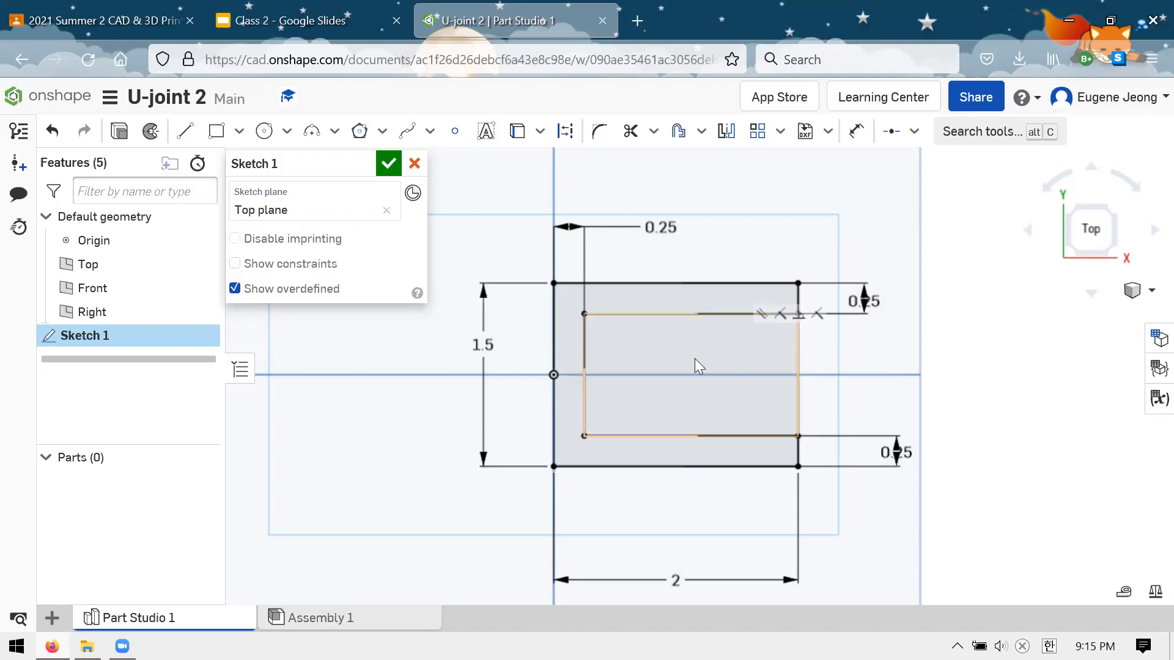
{"action": "scroll", "coordinate": [636, 361], "scroll_direction": "down", "scroll_amount": 1}
{"action": "scroll", "coordinate": [773, 360], "scroll_direction": "up", "scroll_amount": 1}
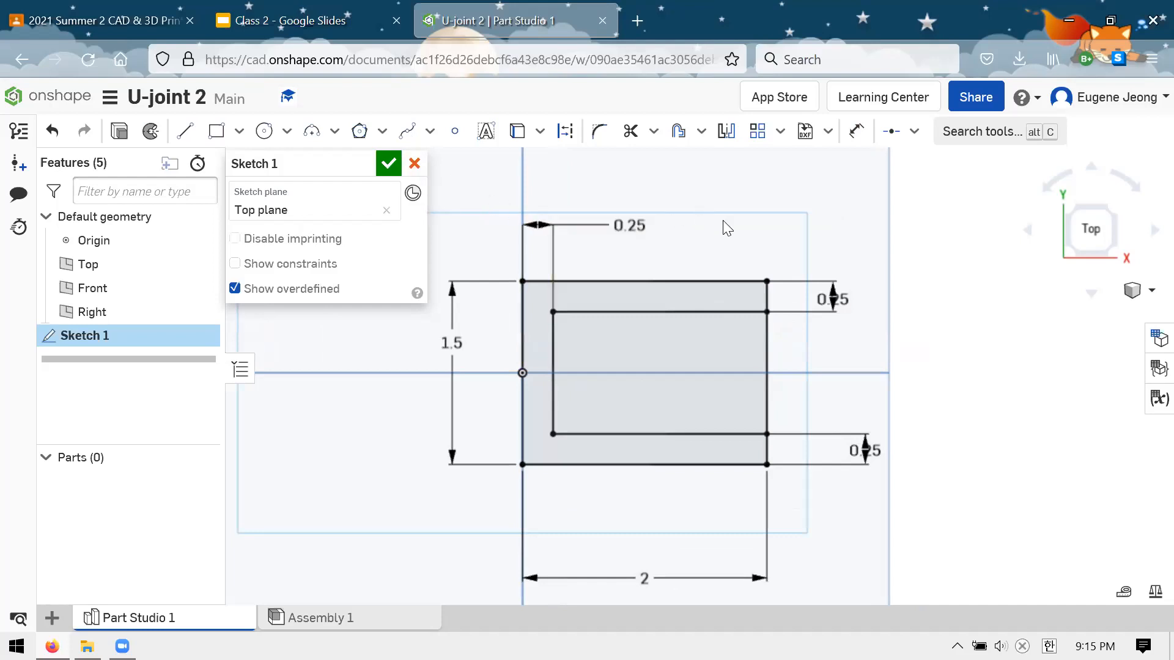
Delete the three 0.25 in dimensions that locate the inner slot lines, keeping the rectangle's overall dimensions
{"action": "left_click_drag", "start_coordinate": [832, 299], "coordinate": [828, 240]}
{"action": "left_click_drag", "start_coordinate": [833, 467], "coordinate": [828, 496]}
{"action": "left_click", "coordinate": [629, 225]}
{"action": "key", "text": "Delete"}
{"action": "left_click", "coordinate": [838, 264]}
{"action": "key", "text": "Delete"}
{"action": "left_click", "coordinate": [830, 487]}
{"action": "key", "text": "Delete"}
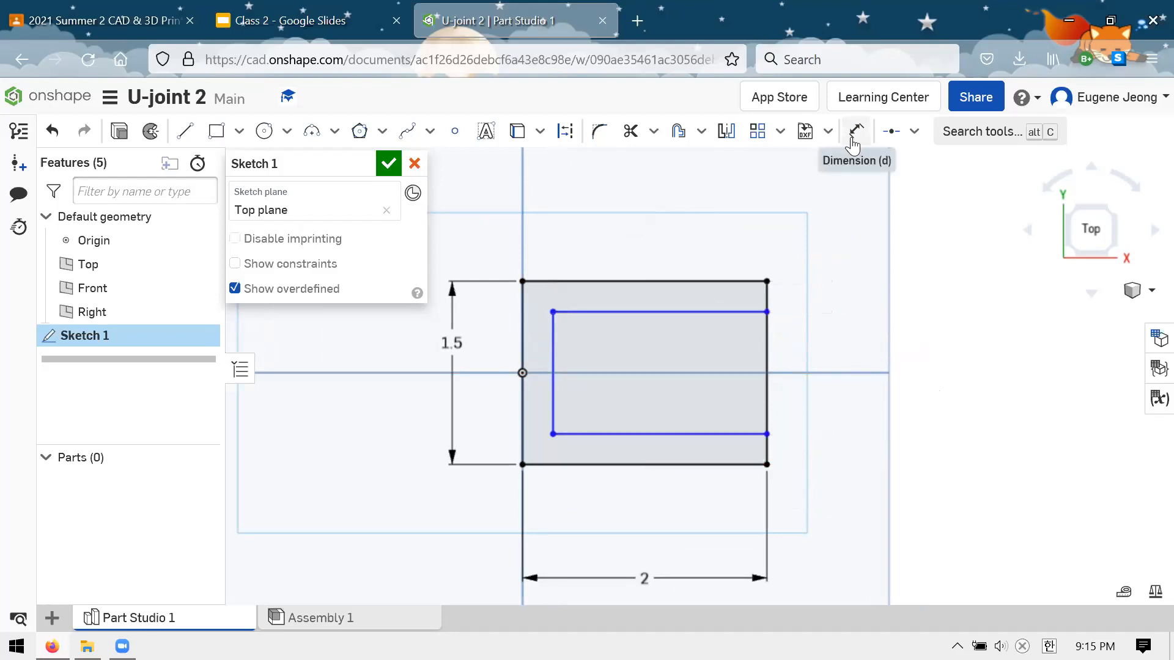
Add a 0.25 in dimension between the rectangle's top edge and the upper inner line, placed outside the profile
{"action": "left_click", "coordinate": [853, 139]}
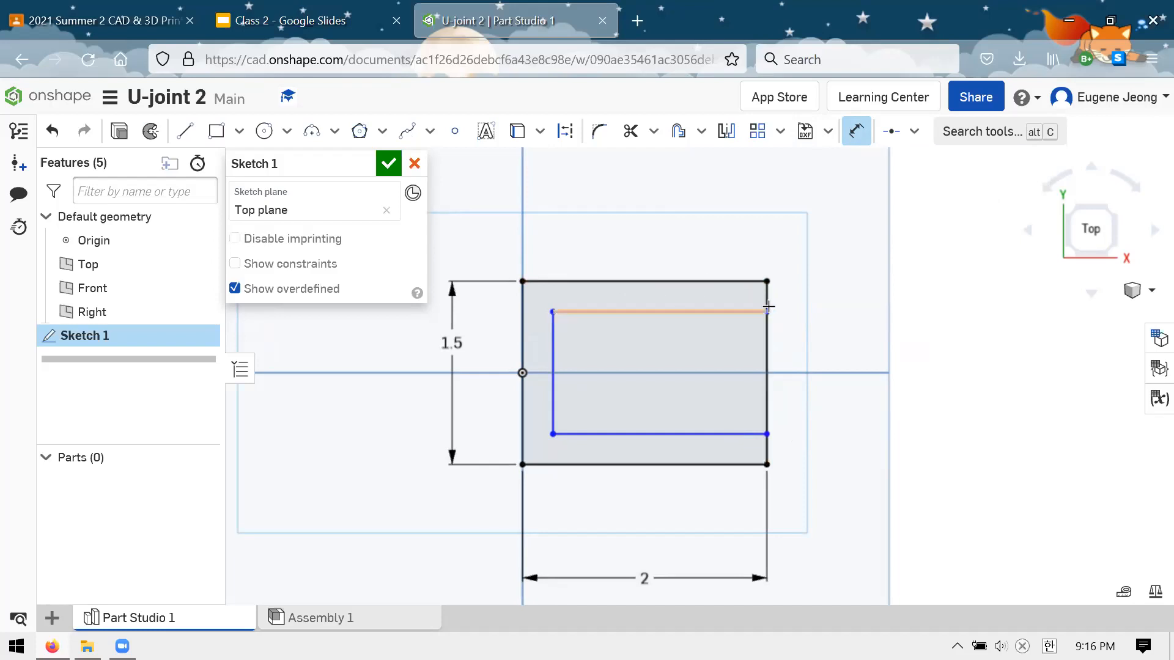
{"action": "left_click", "coordinate": [701, 280]}
{"action": "left_click", "coordinate": [663, 312]}
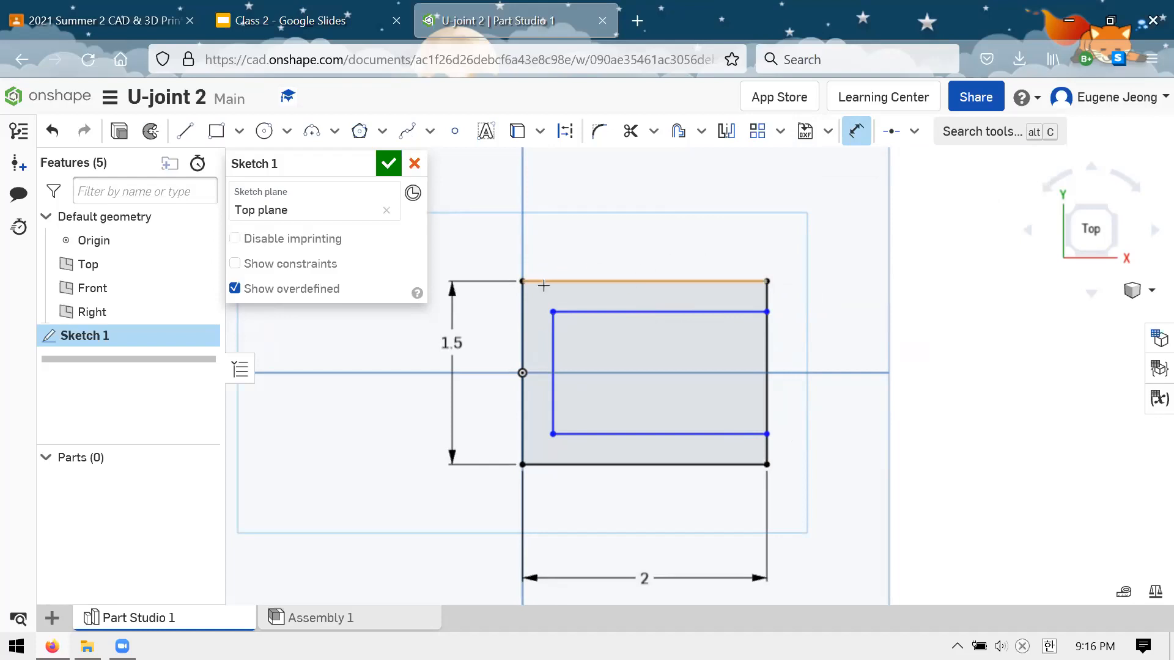
{"action": "left_click", "coordinate": [666, 280]}
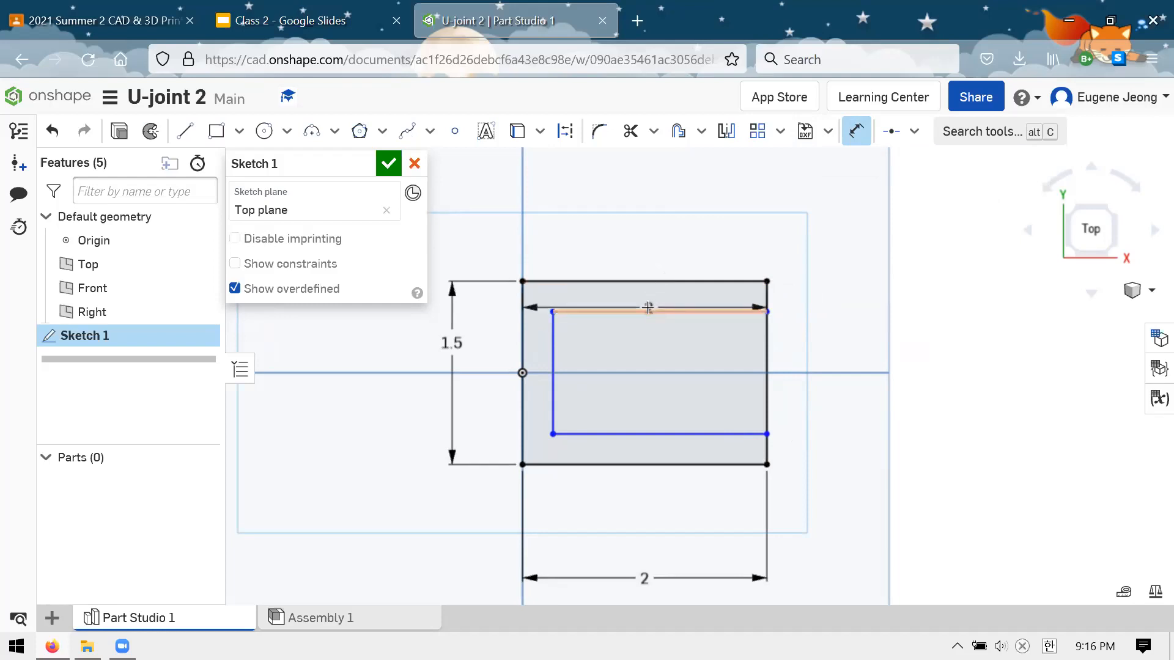
{"action": "left_click", "coordinate": [648, 307]}
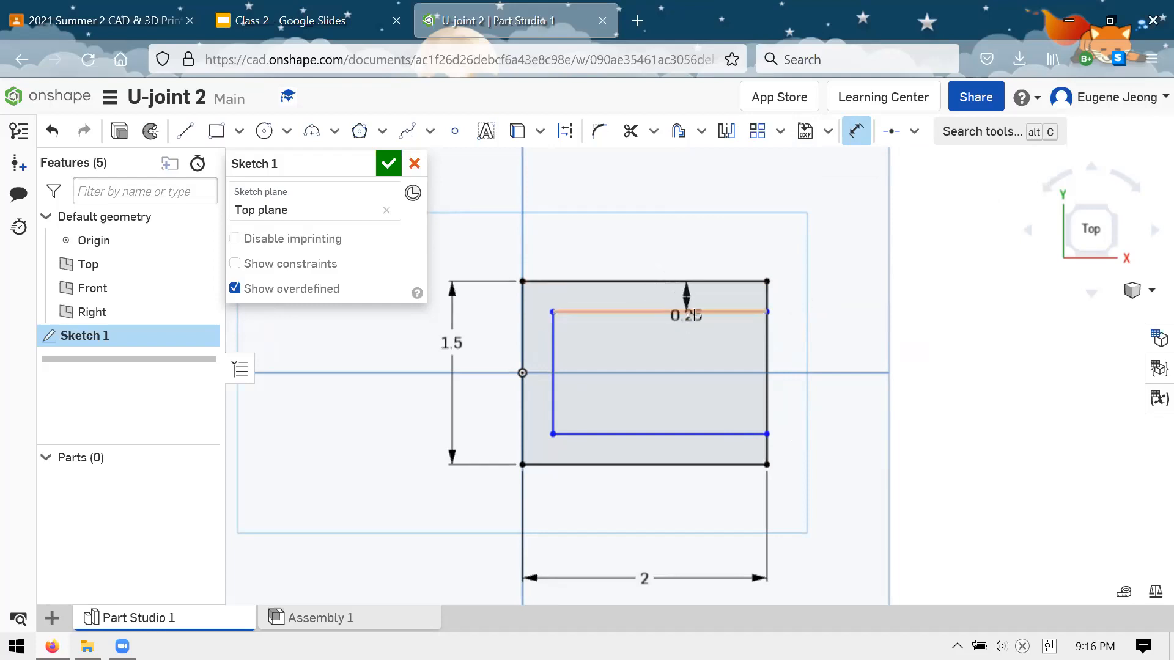
{"action": "left_click", "coordinate": [809, 236]}
{"action": "key", "text": "Return"}
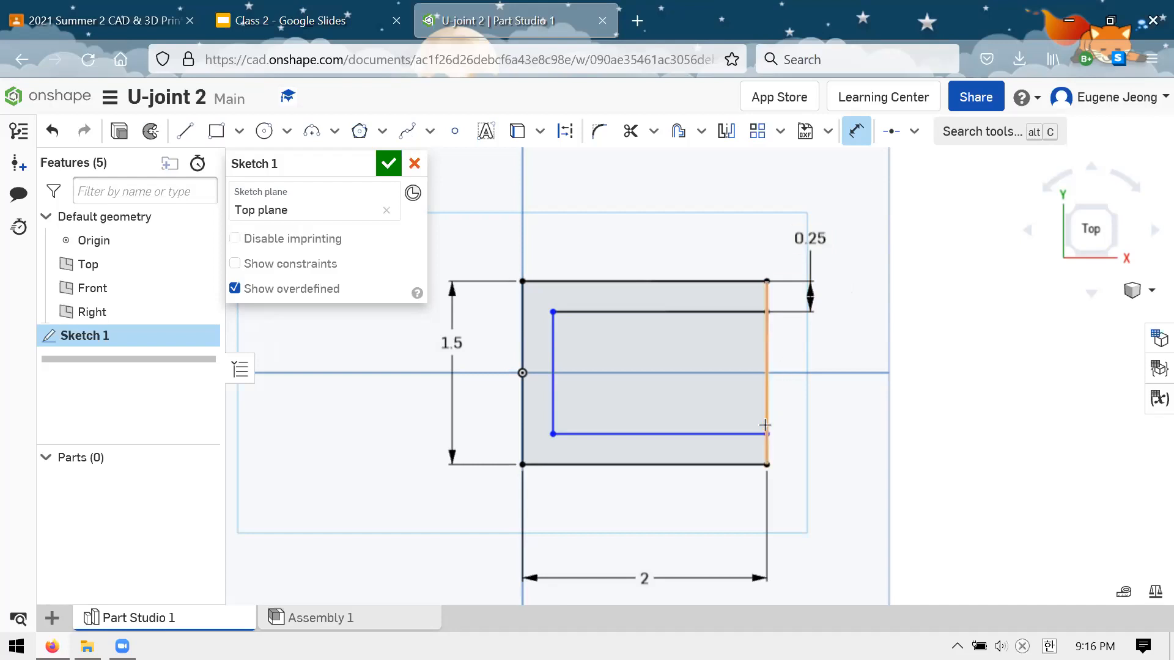
Try a 0.25 in dimension between the rectangle's bottom edge and the lower inner line, and undo it
{"action": "left_click", "coordinate": [766, 466]}
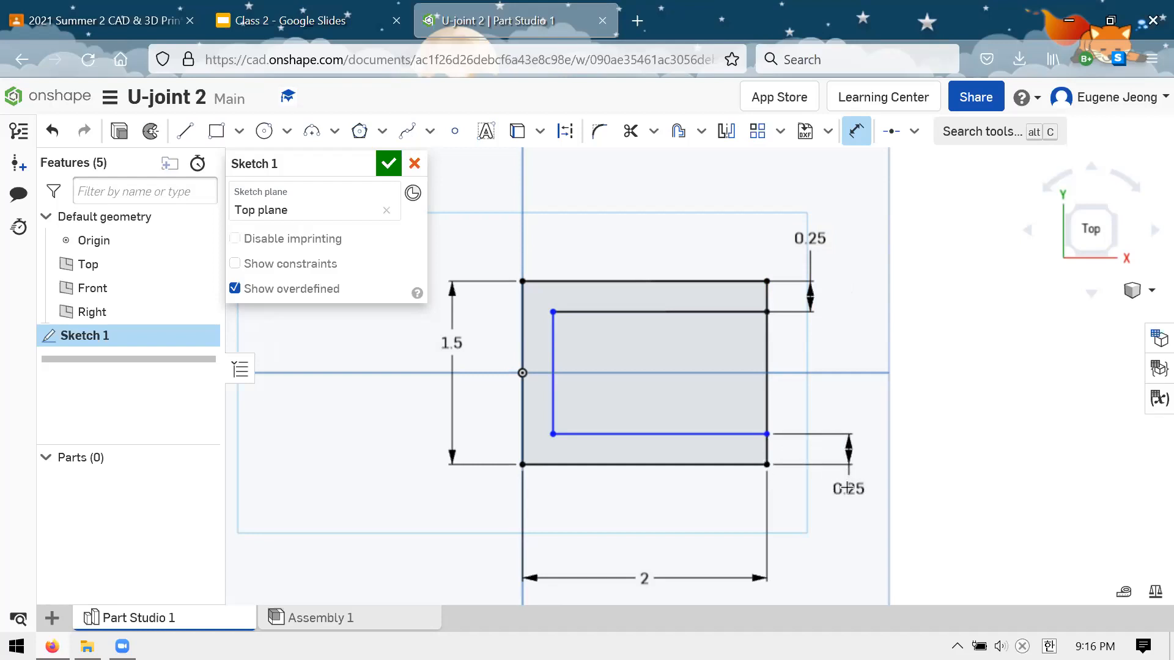
{"action": "left_click", "coordinate": [847, 517]}
{"action": "key", "text": "Return"}
{"action": "key", "text": "Escape"}
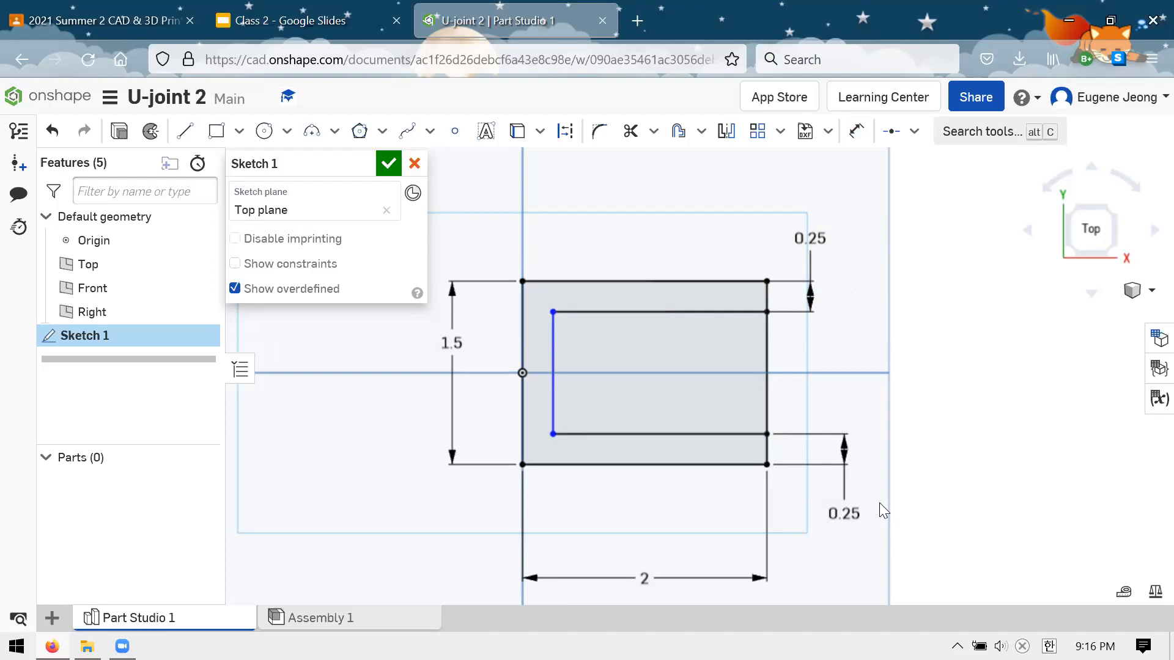
{"action": "key", "text": "ctrl+z"}
Dimension the lower inner line 0.25 in from the rectangle's bottom edge, with the value placed outside the profile
{"action": "left_click", "coordinate": [855, 131]}
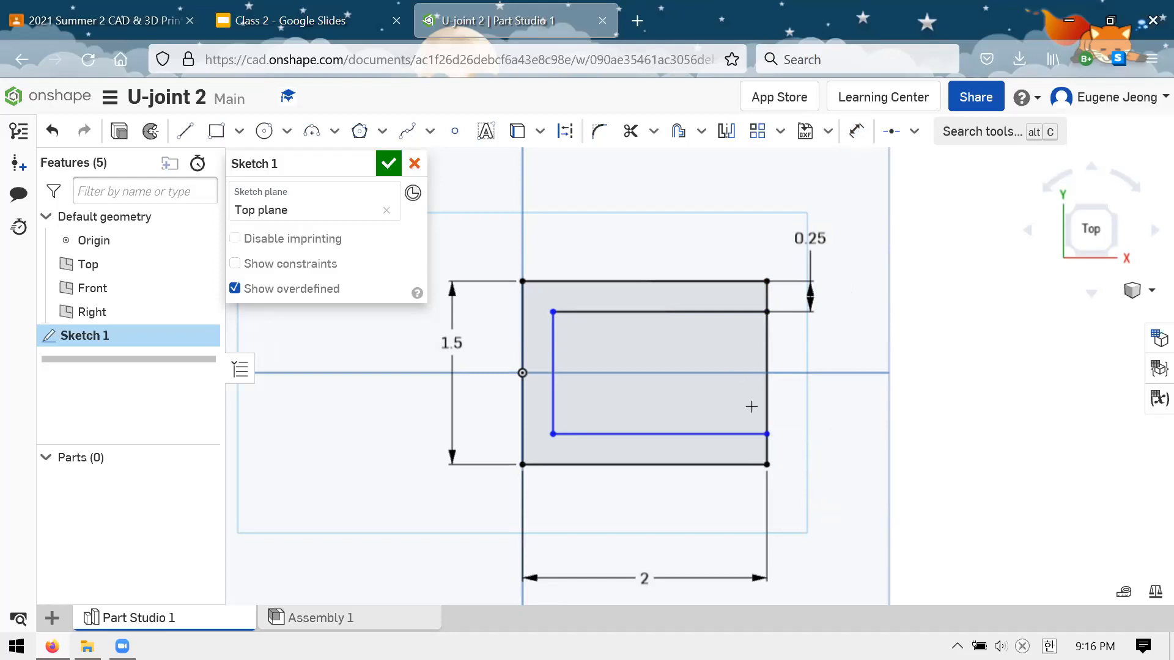
{"action": "left_click", "coordinate": [524, 465]}
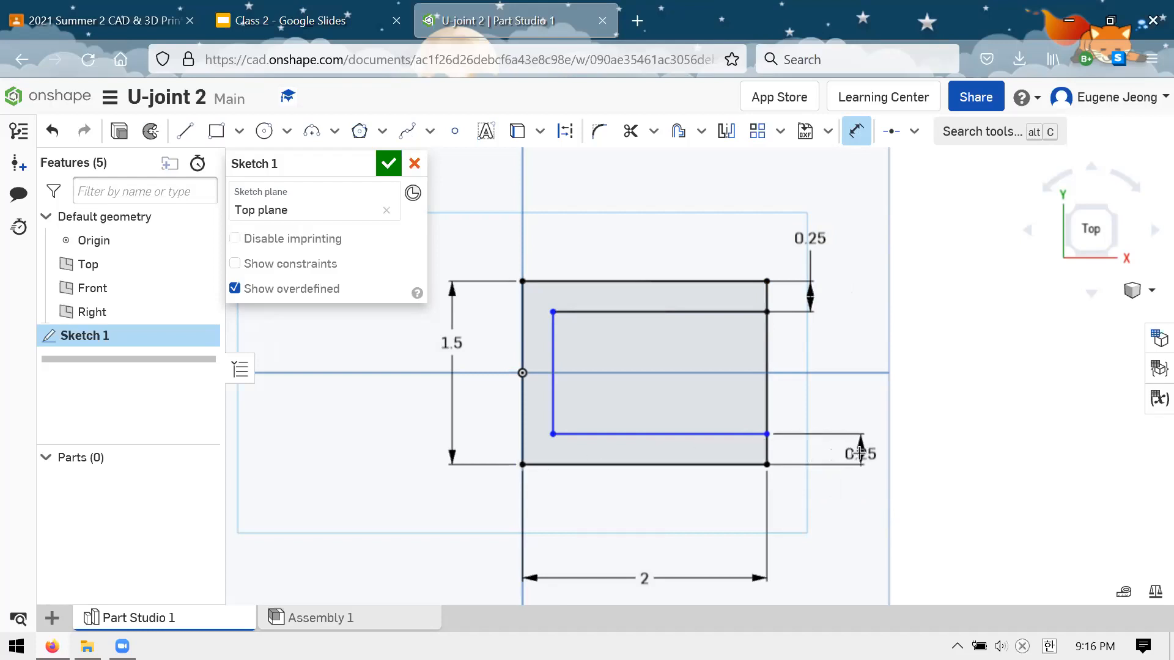
{"action": "left_click", "coordinate": [862, 454]}
{"action": "key", "text": "Return"}
{"action": "left_click_drag", "start_coordinate": [861, 453], "coordinate": [857, 499]}
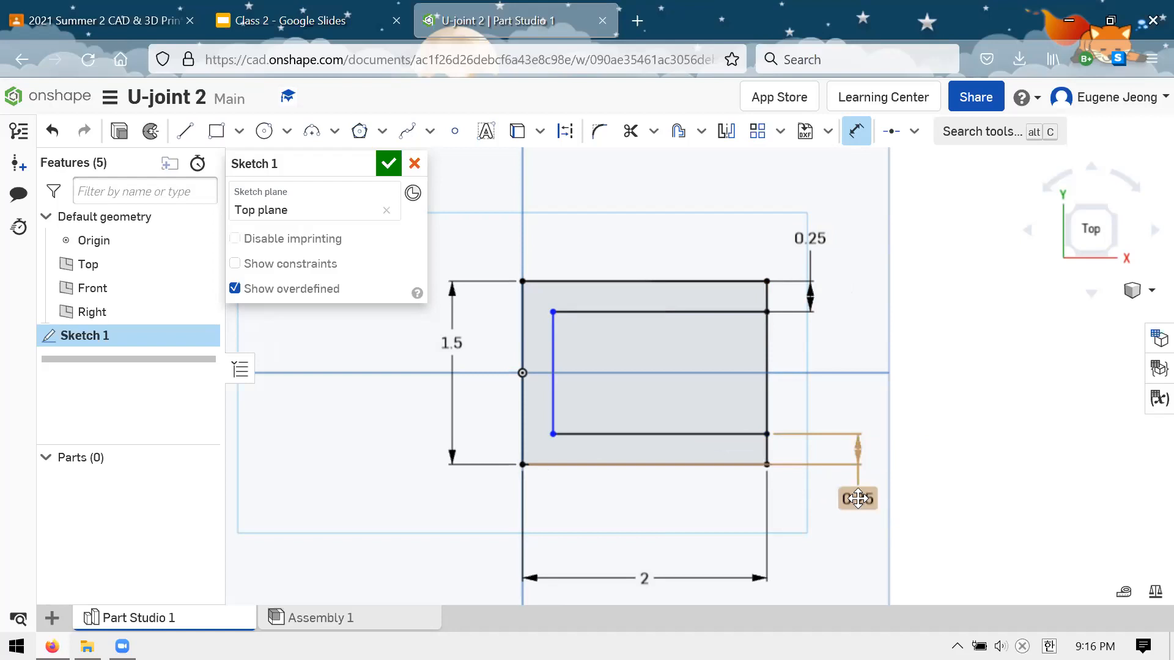
Dimension the inner vertical line 0.25 in from the rectangle's left edge, placed above the profile, and finish the sketch
{"action": "left_click", "coordinate": [553, 408]}
{"action": "left_click", "coordinate": [522, 414]}
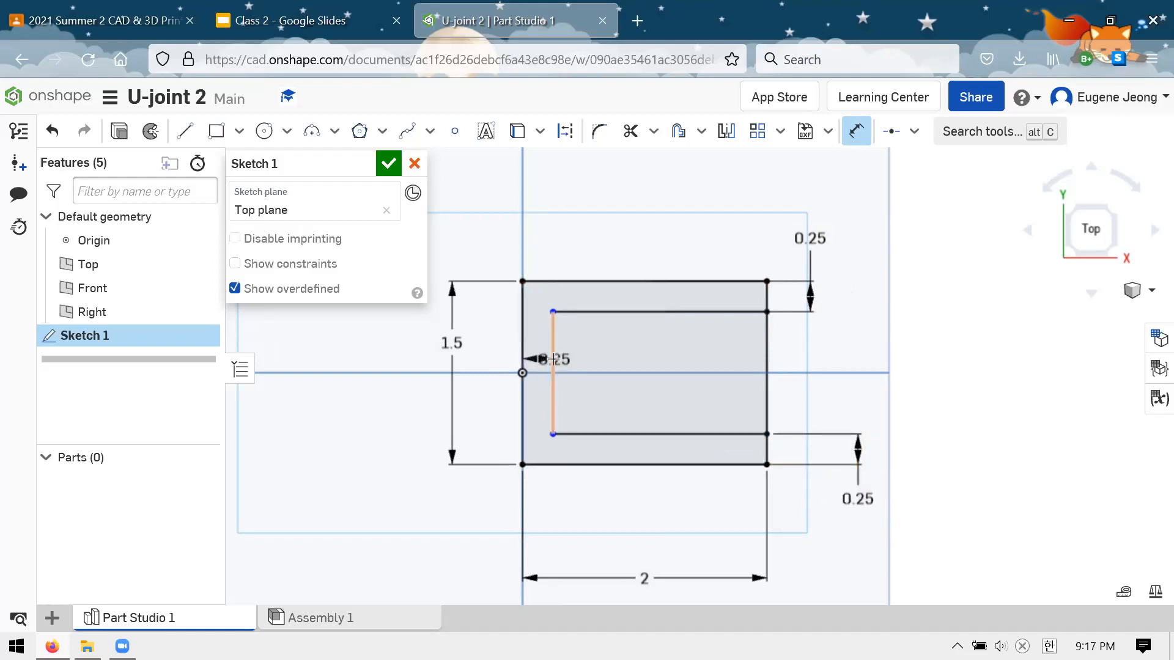
{"action": "left_click", "coordinate": [647, 230]}
{"action": "key", "text": "Return"}
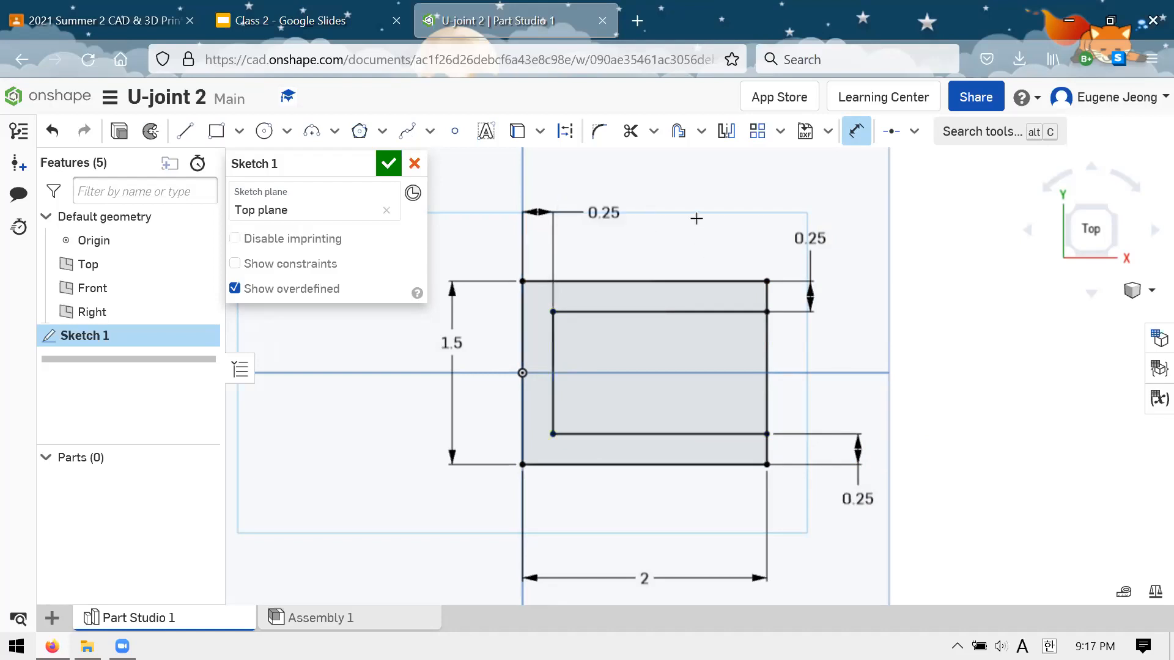
{"action": "key", "text": "Escape"}
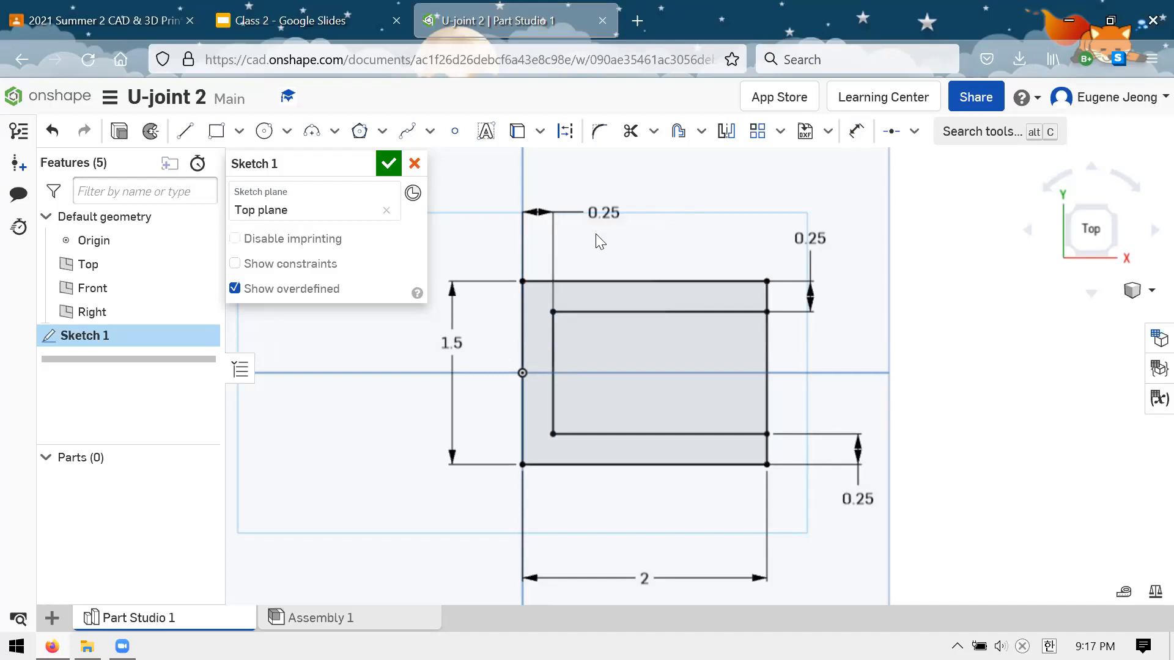
{"action": "left_click", "coordinate": [387, 164]}
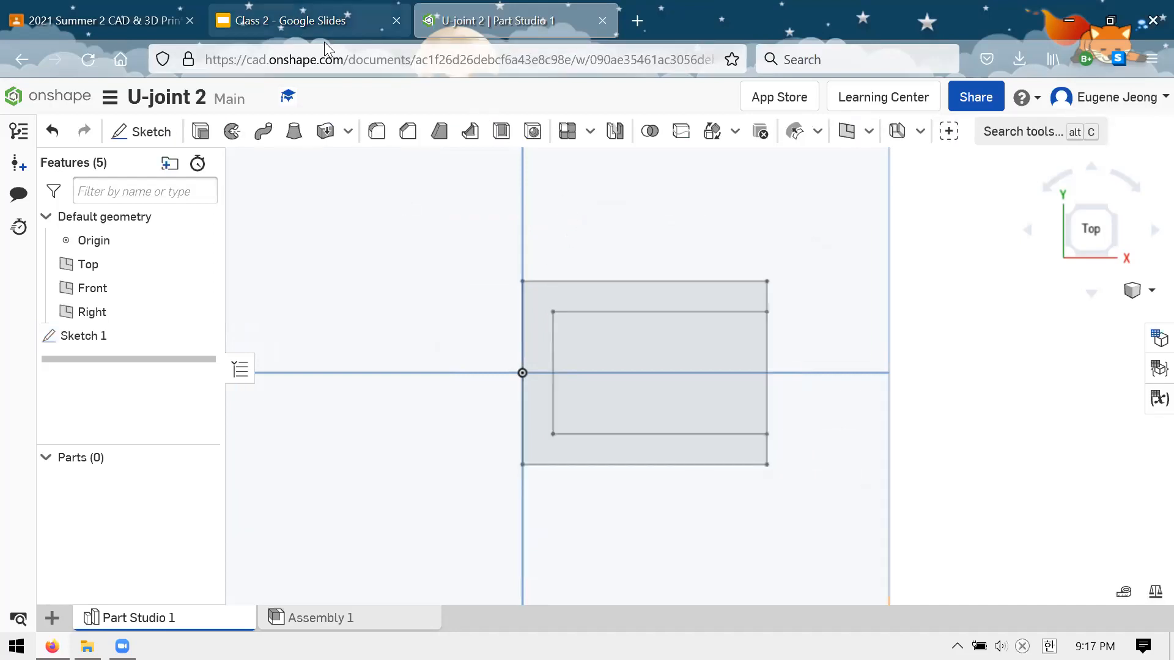
Check the fork's thickness on the Clevis Drawing slide, and extrude the C-shaped sketch region 0.5 in as a new solid
{"action": "left_click", "coordinate": [200, 131]}
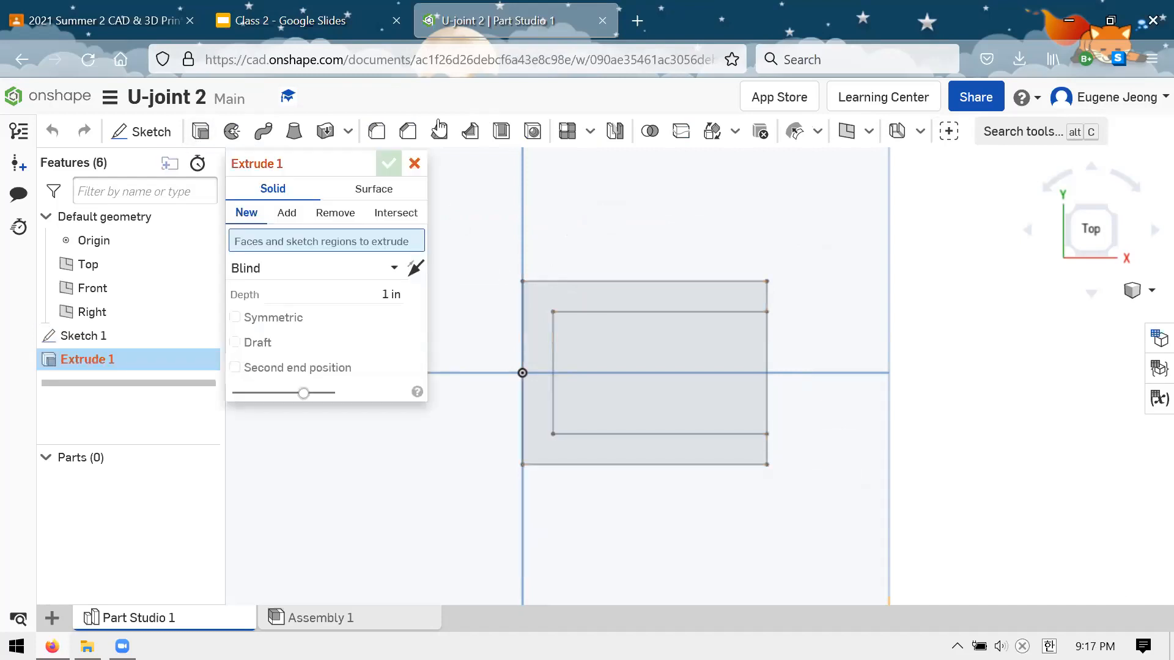
{"action": "left_click", "coordinate": [338, 24]}
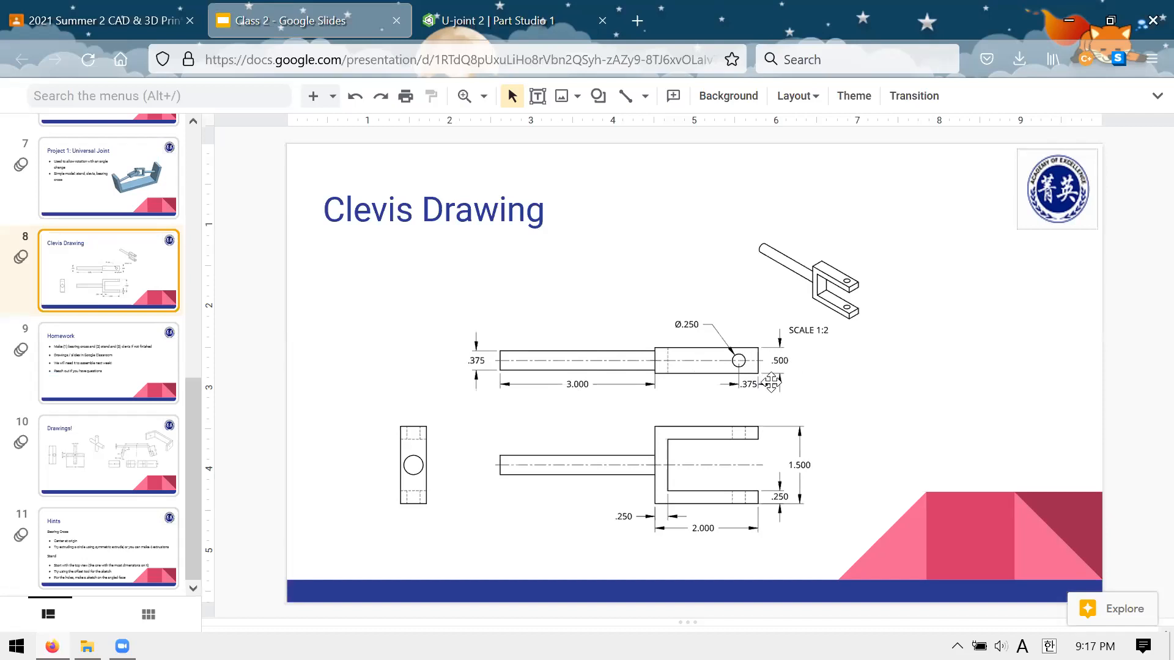
{"action": "left_click", "coordinate": [417, 27]}
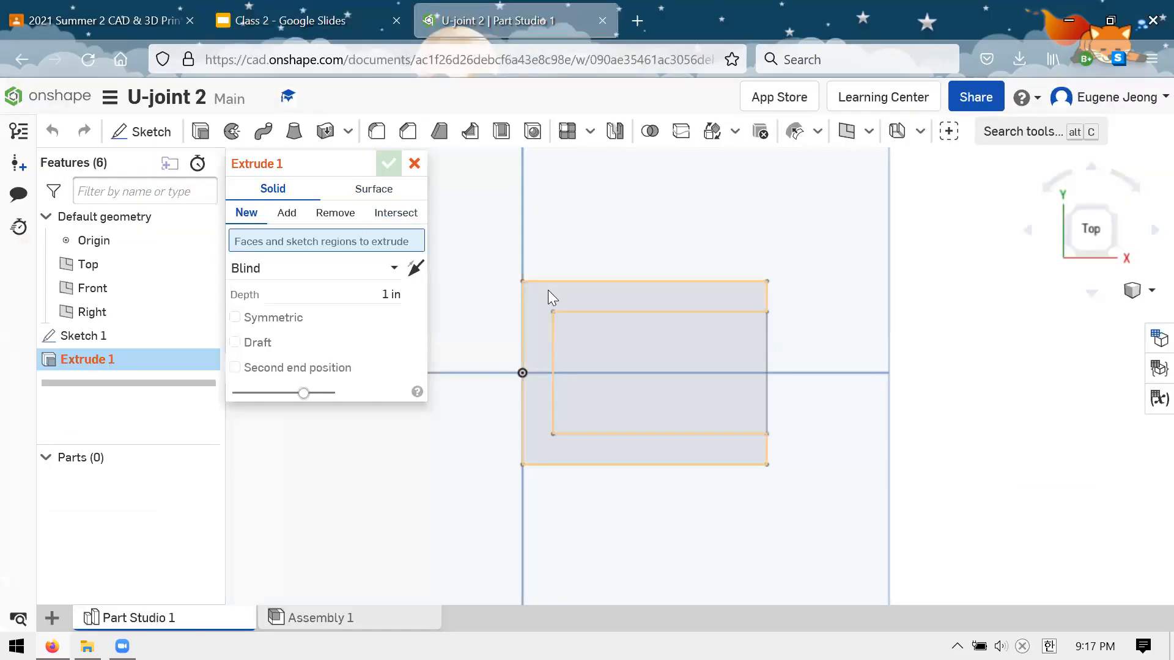
{"action": "right_click_drag", "start_coordinate": [835, 471], "coordinate": [824, 414]}
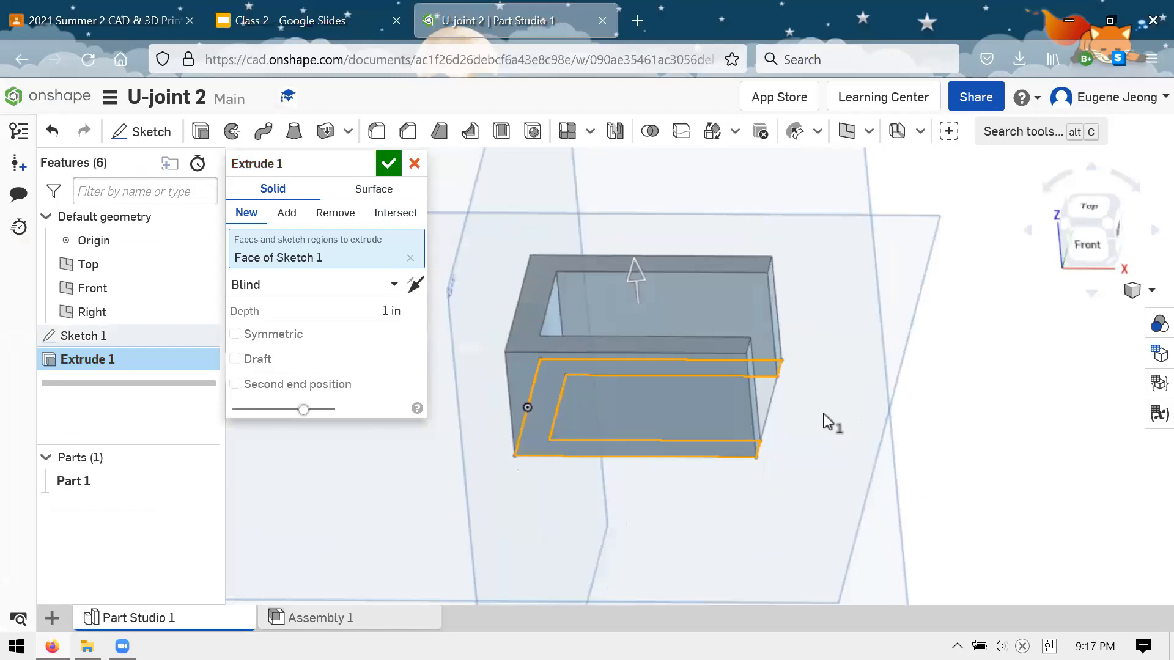
{"action": "left_click", "coordinate": [349, 302]}
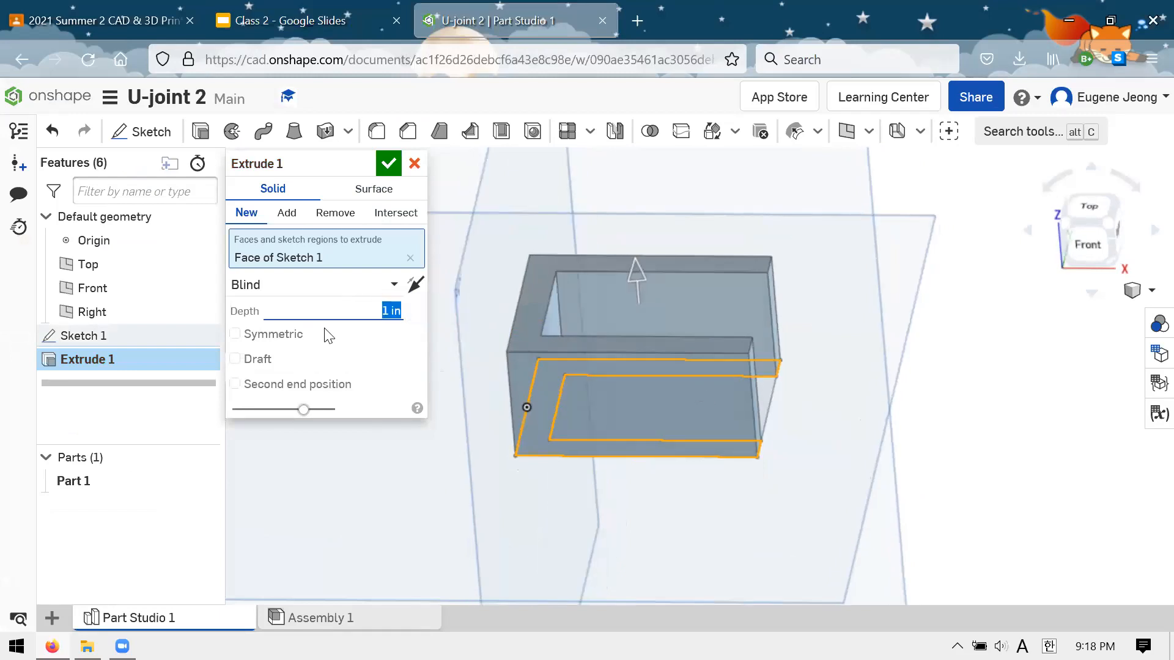
{"action": "type", "text": "0"}
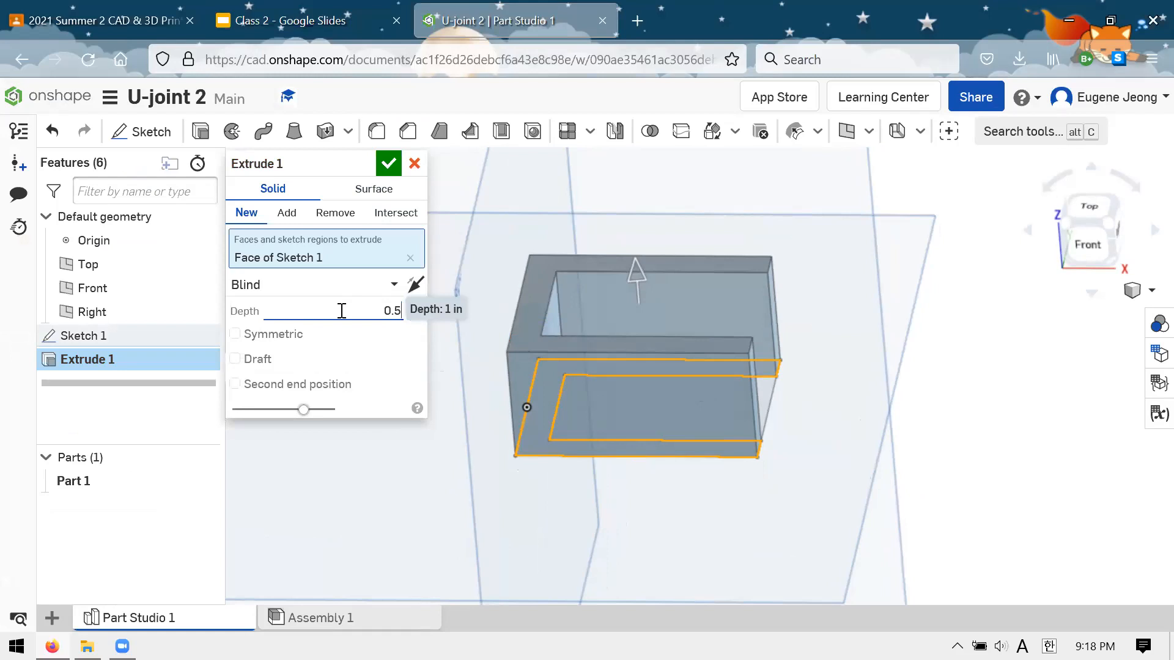
{"action": "type", "text": ".5"}
{"action": "key", "text": "Return"}
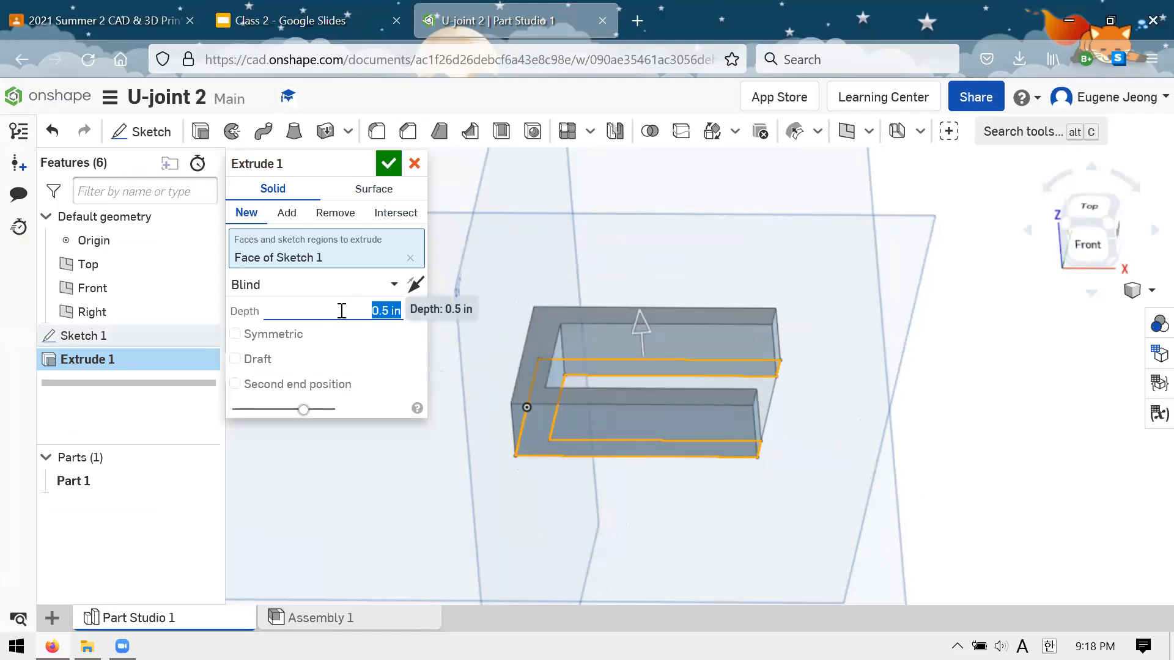
{"action": "left_click", "coordinate": [381, 161]}
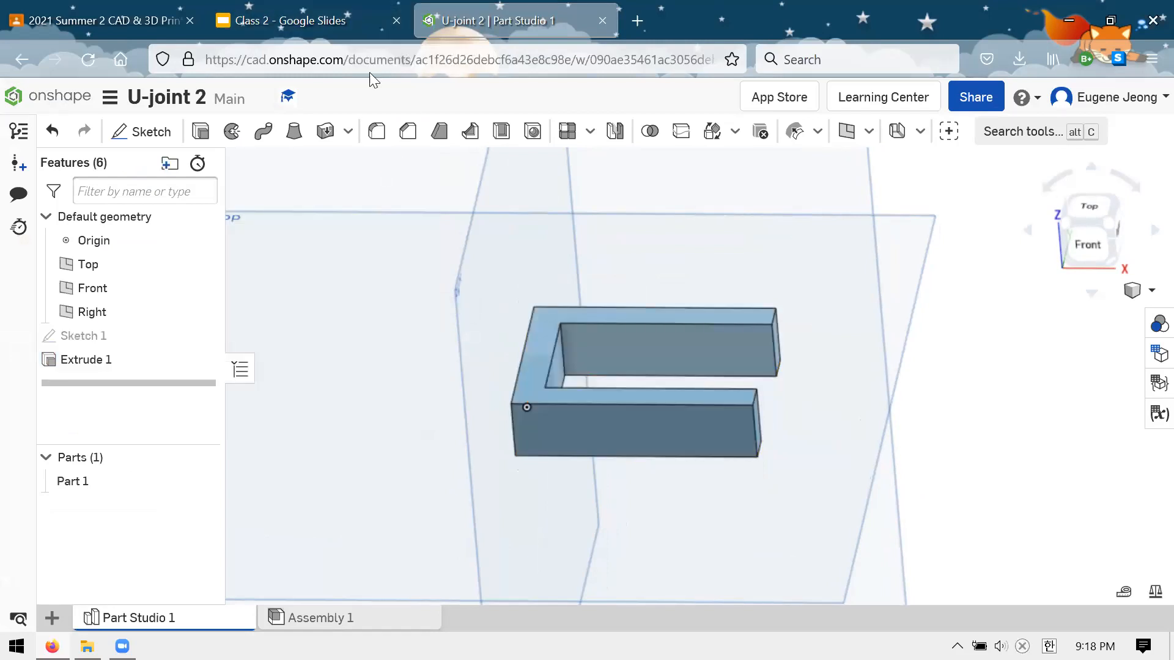
Examine the extruded fork from several sides and review the Clevis Drawing slide in Google Slides
{"action": "right_click_drag", "start_coordinate": [668, 214], "coordinate": [794, 386]}
{"action": "right_click_drag", "start_coordinate": [872, 417], "coordinate": [925, 393]}
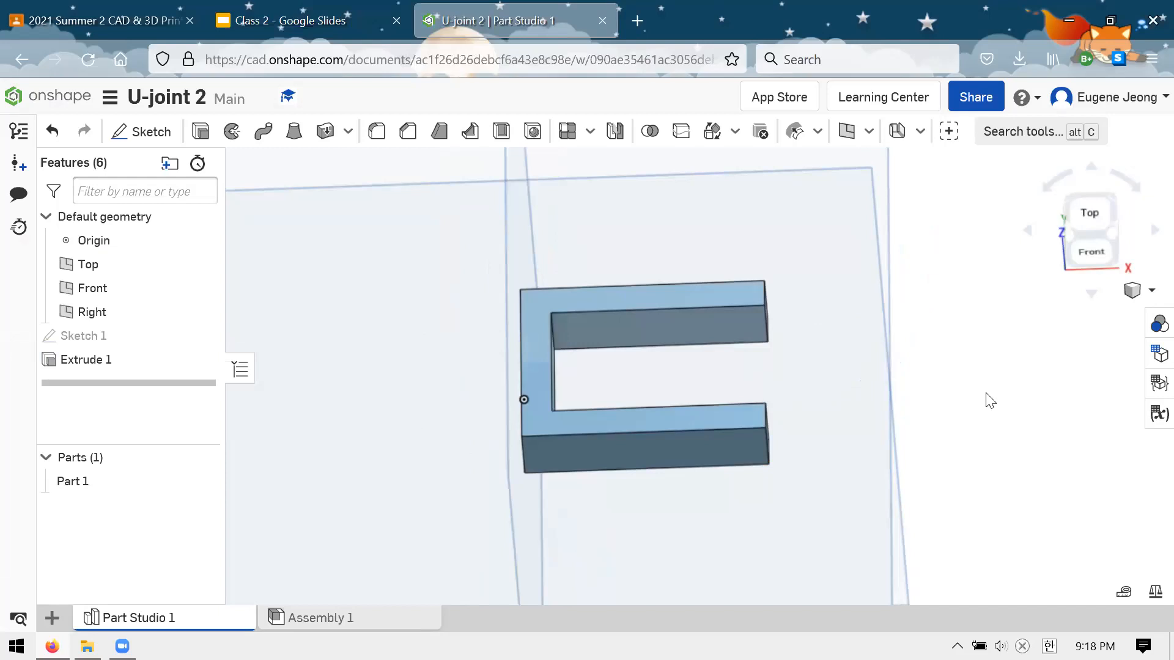
{"action": "scroll", "coordinate": [986, 394], "scroll_direction": "up", "scroll_amount": 3}
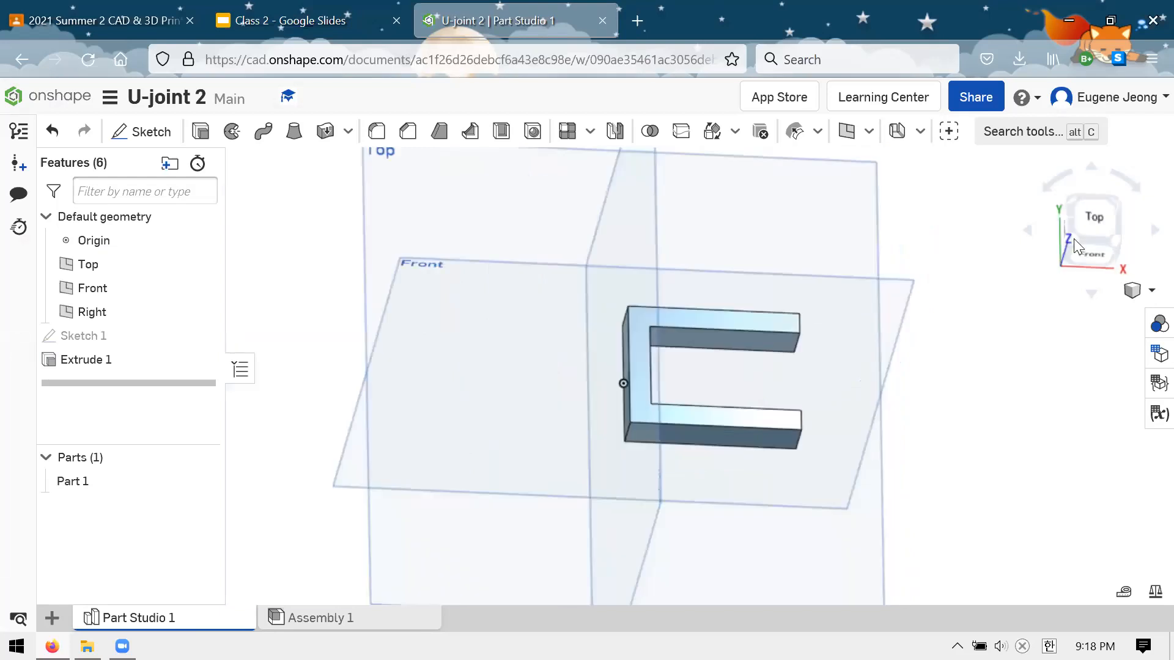
{"action": "right_click_drag", "start_coordinate": [581, 292], "coordinate": [826, 247]}
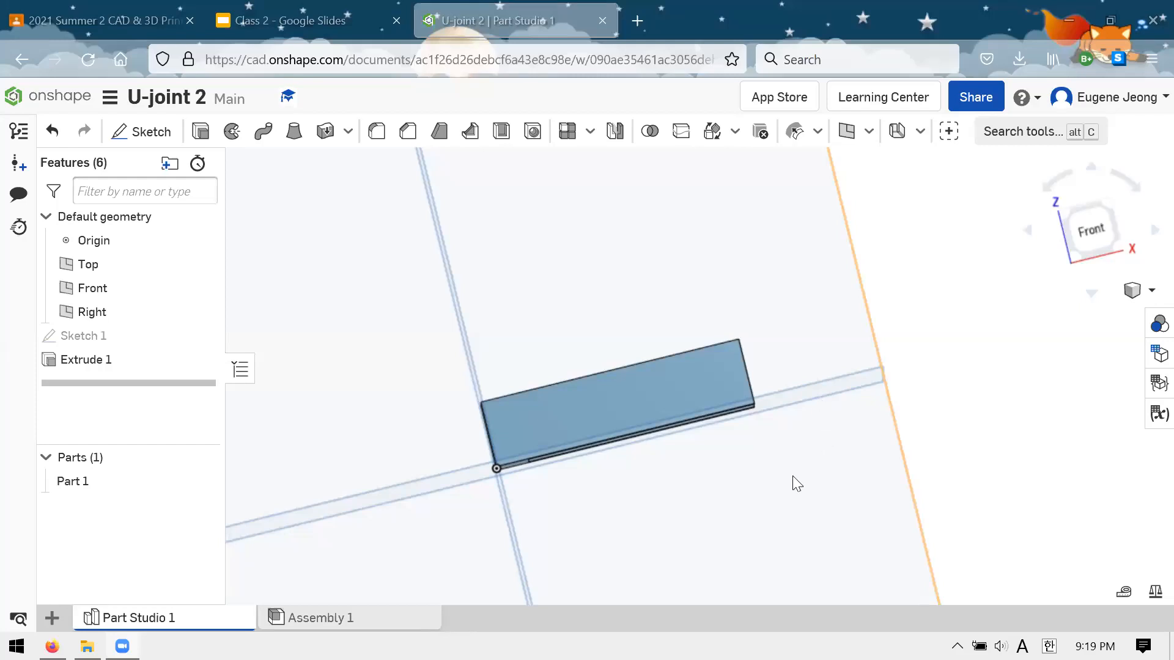
{"action": "right_click_drag", "start_coordinate": [792, 476], "coordinate": [821, 368]}
{"action": "right_click_drag", "start_coordinate": [798, 412], "coordinate": [748, 368]}
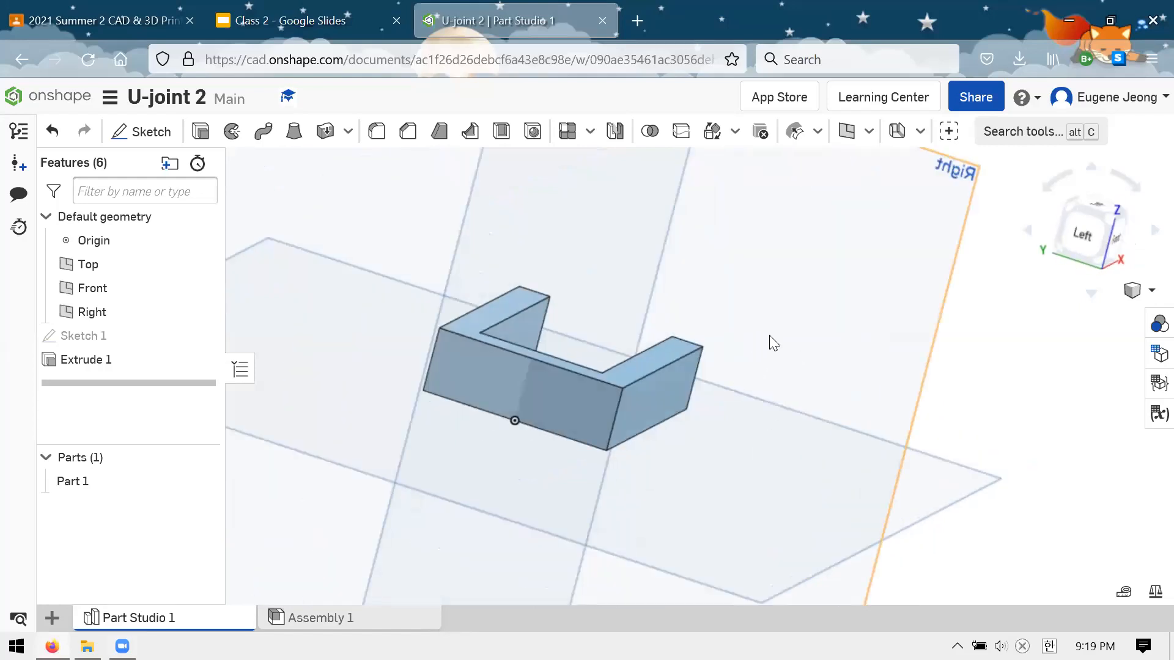
{"action": "right_click_drag", "start_coordinate": [774, 331], "coordinate": [695, 359]}
{"action": "left_click", "coordinate": [333, 23]}
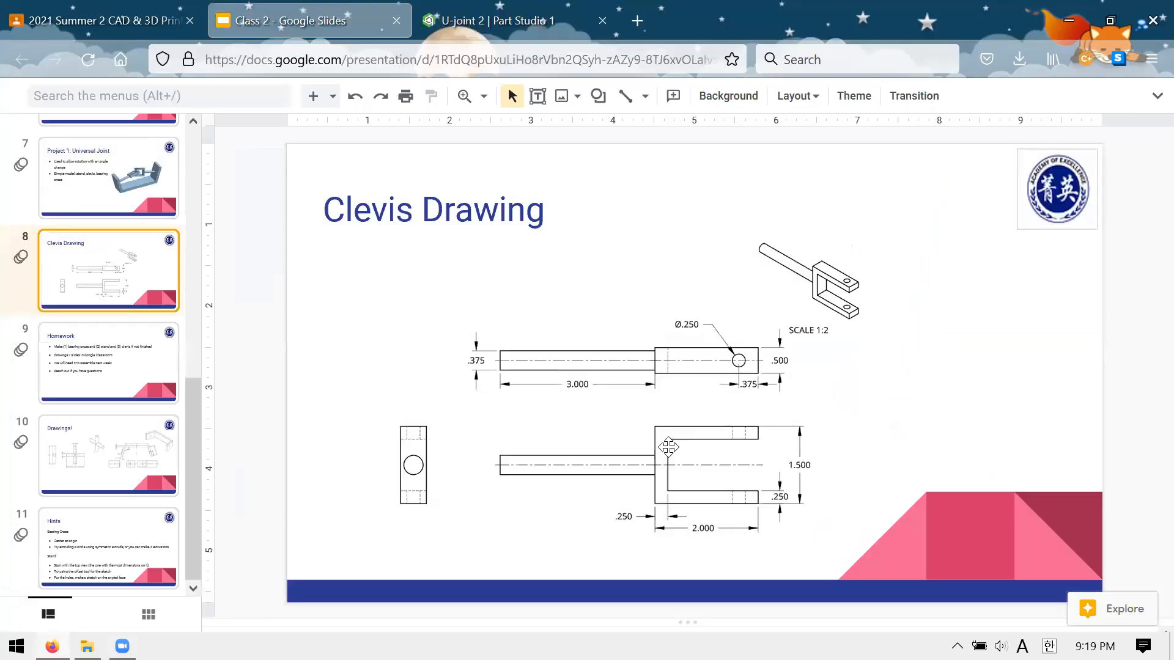
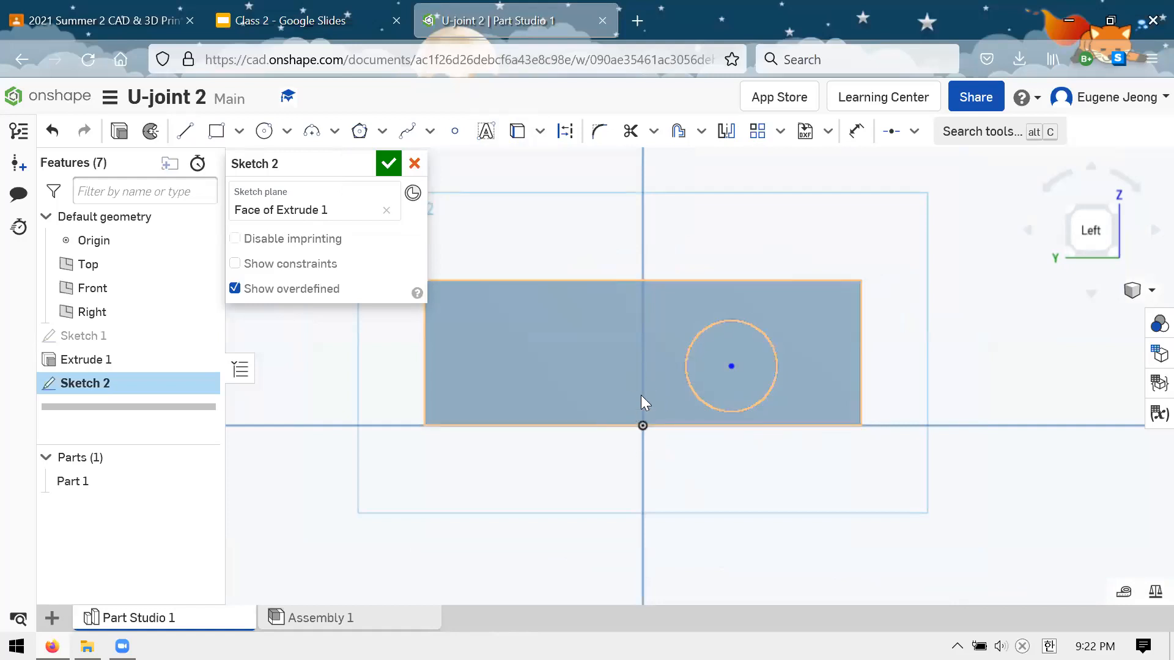
{"action": "mouse_move", "coordinate": [732, 367]}
{"action": "left_mouse_down"}
{"action": "mouse_move", "coordinate": [697, 347]}
{"action": "mouse_move", "coordinate": [711, 350]}
{"action": "left_mouse_up"}
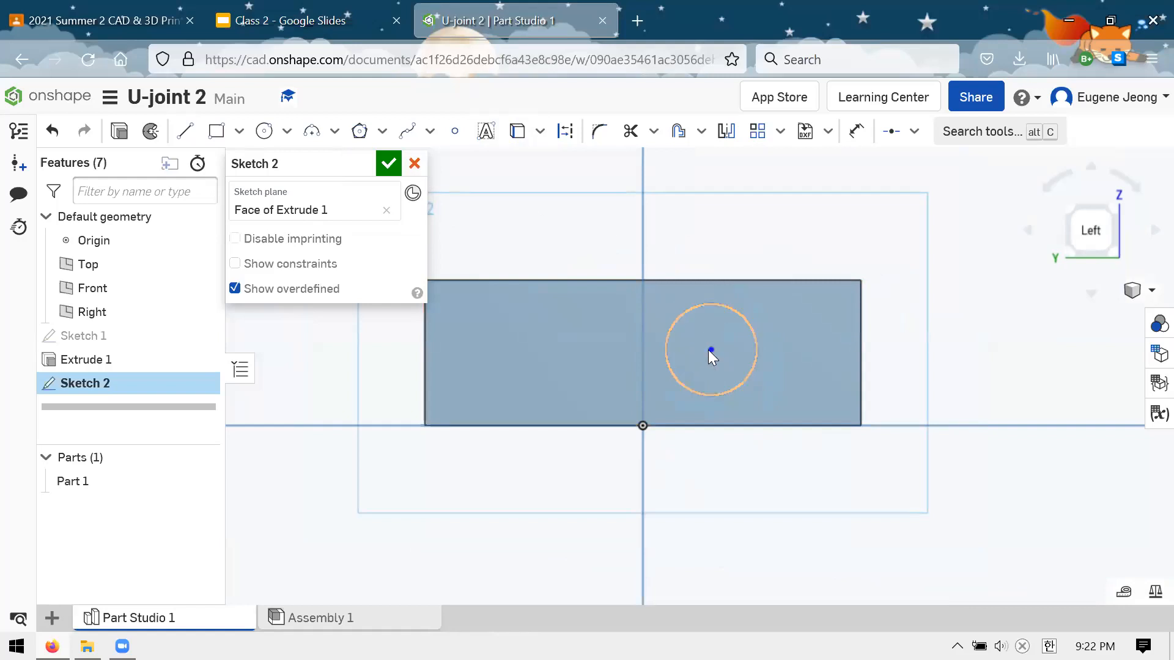
{"action": "left_click_drag", "start_coordinate": [710, 350], "coordinate": [733, 351]}
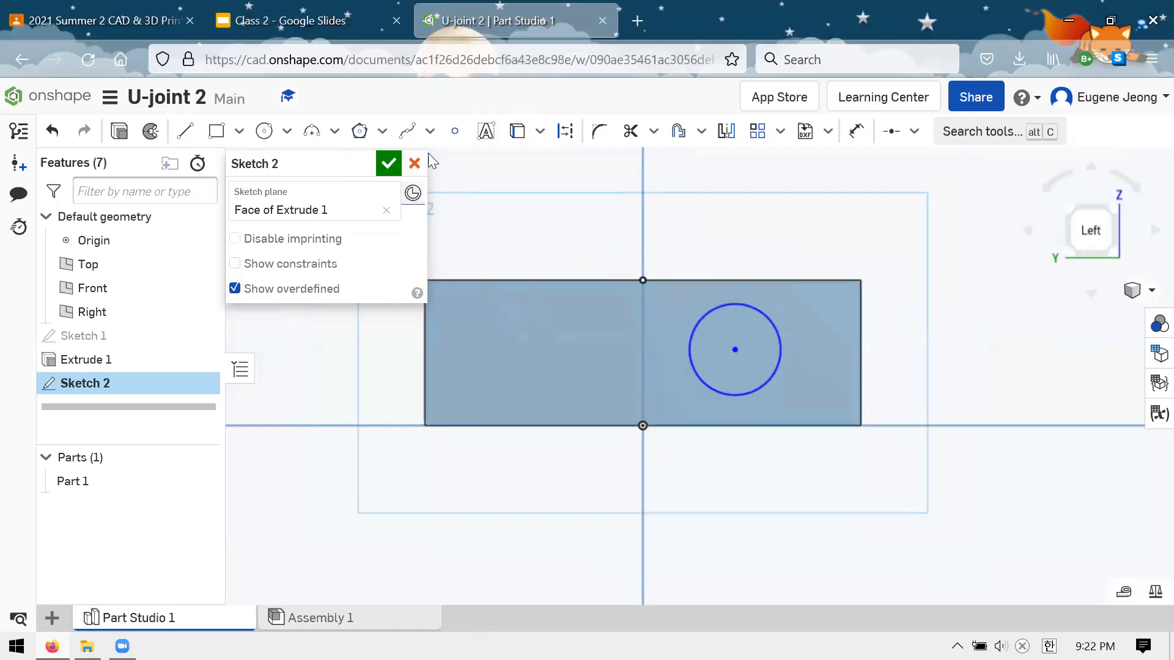
{"action": "left_click", "coordinate": [184, 130]}
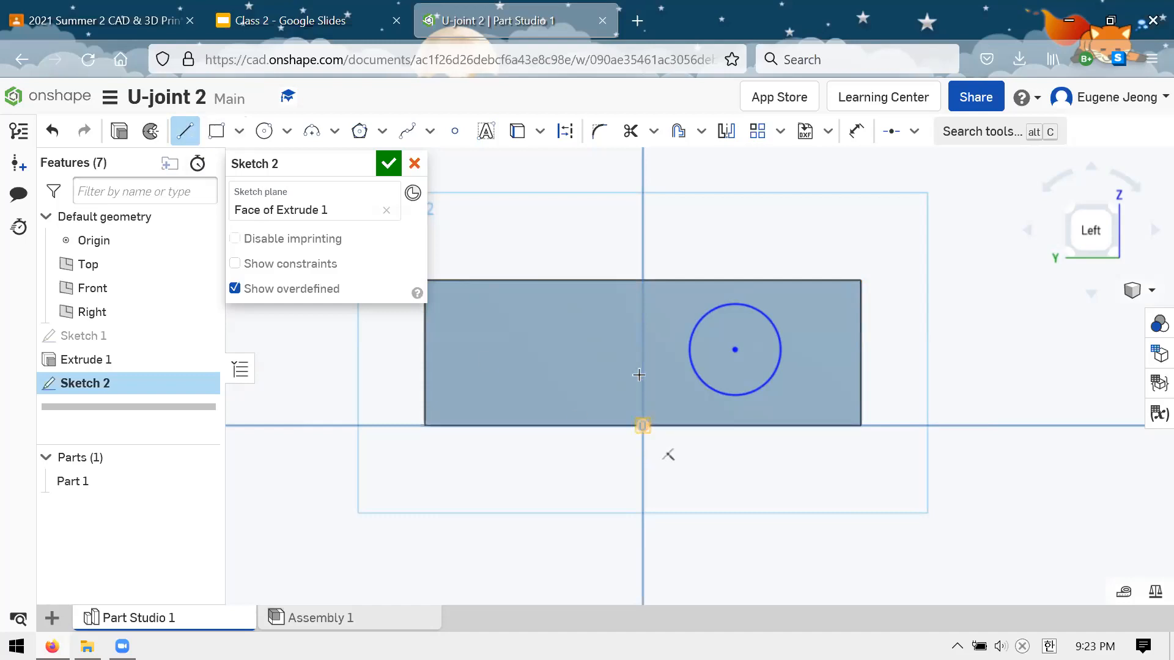
{"action": "left_click", "coordinate": [642, 273]}
{"action": "key", "text": "Escape"}
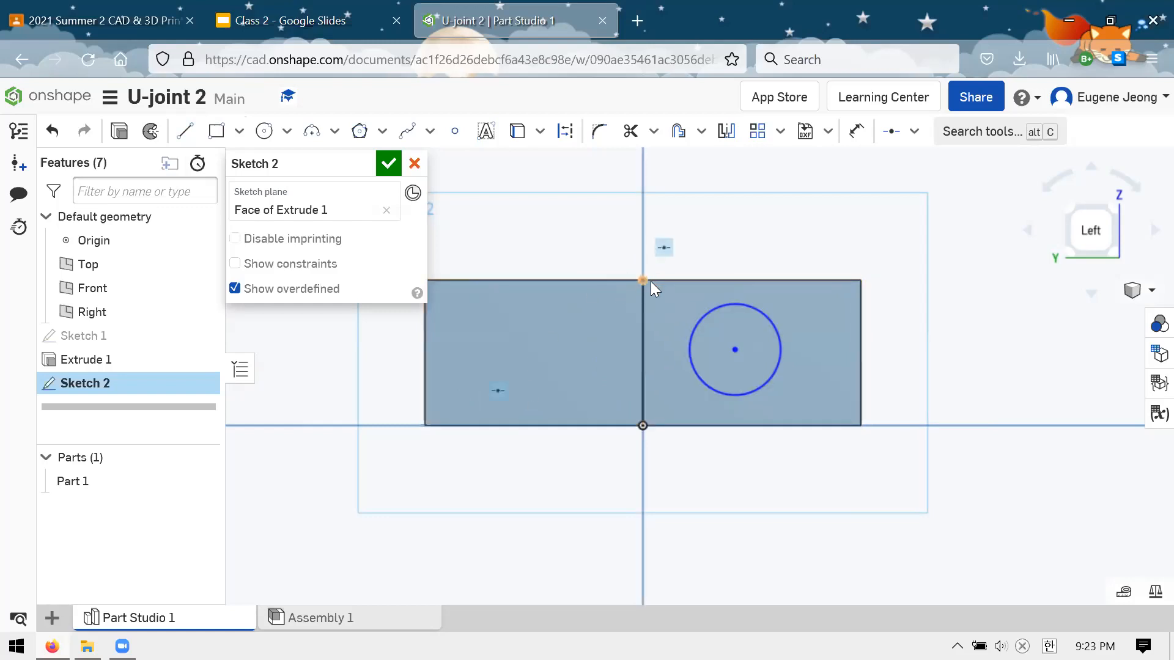
{"action": "left_click", "coordinate": [644, 319]}
{"action": "key", "text": "Delete"}
Draw a vertical line from the origin to the midpoint of the face's upper edge and convert it to construction geometry
{"action": "left_click", "coordinate": [185, 131]}
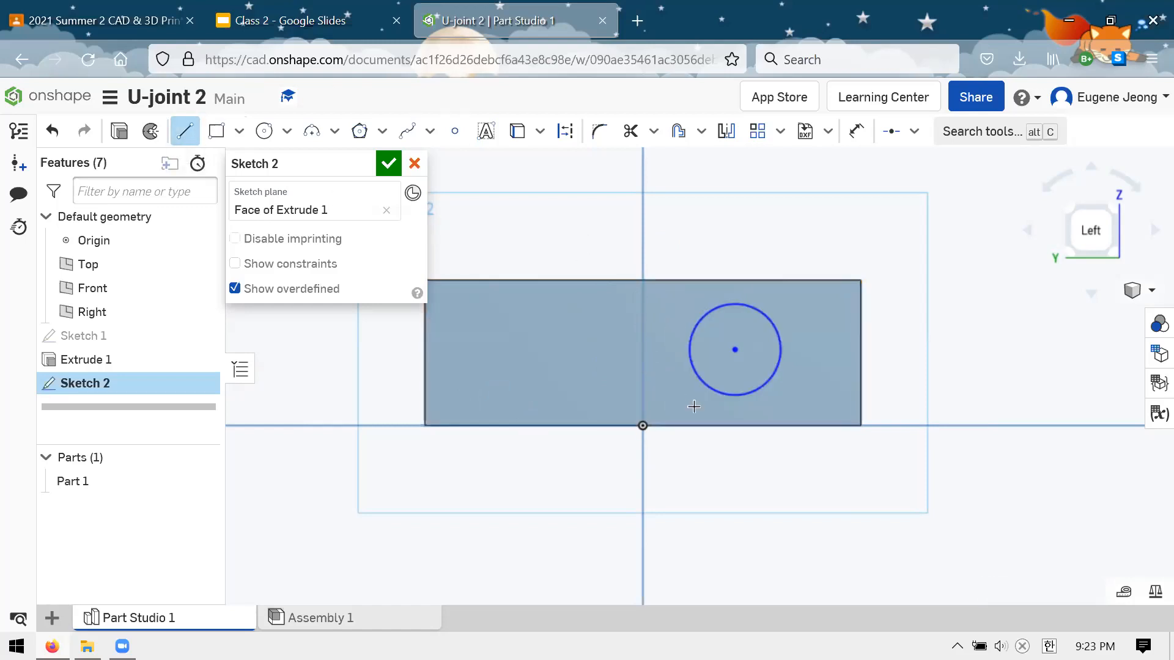
{"action": "left_click", "coordinate": [643, 426]}
{"action": "left_click", "coordinate": [644, 282]}
{"action": "key", "text": "Escape"}
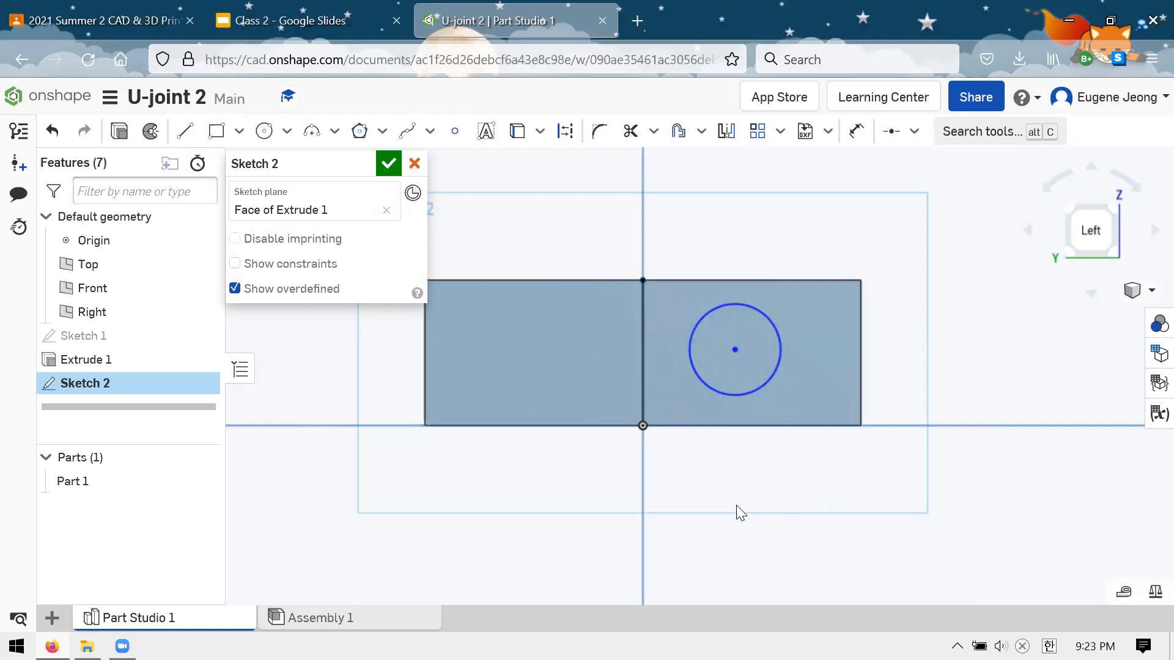
{"action": "left_click", "coordinate": [643, 316]}
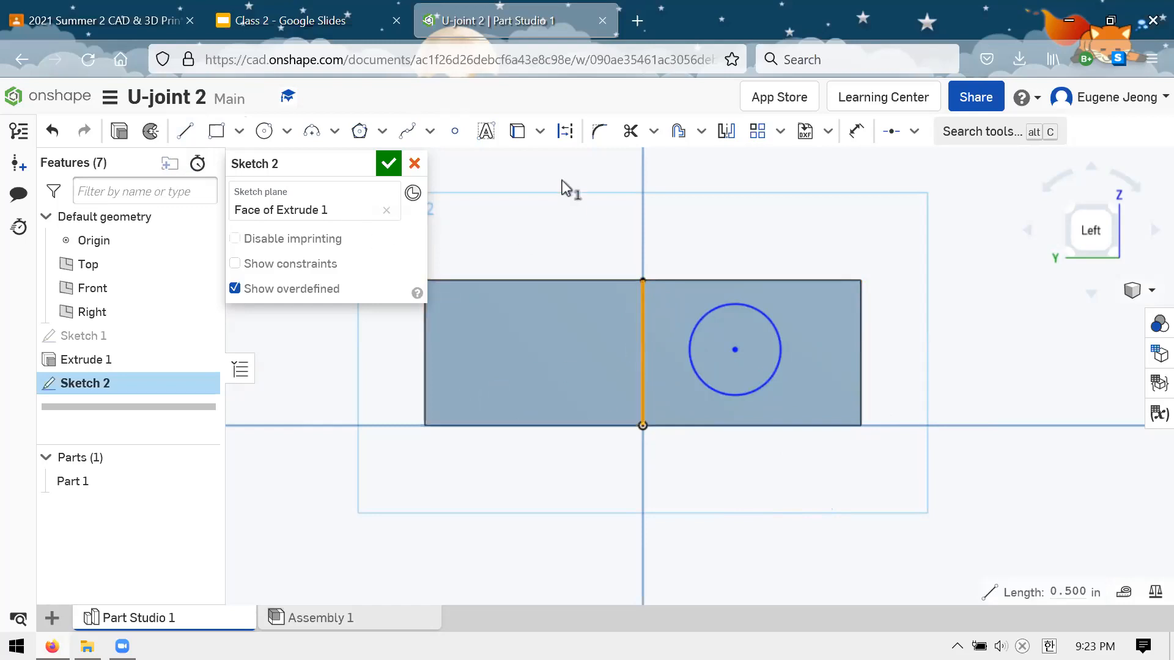
{"action": "left_click", "coordinate": [566, 132]}
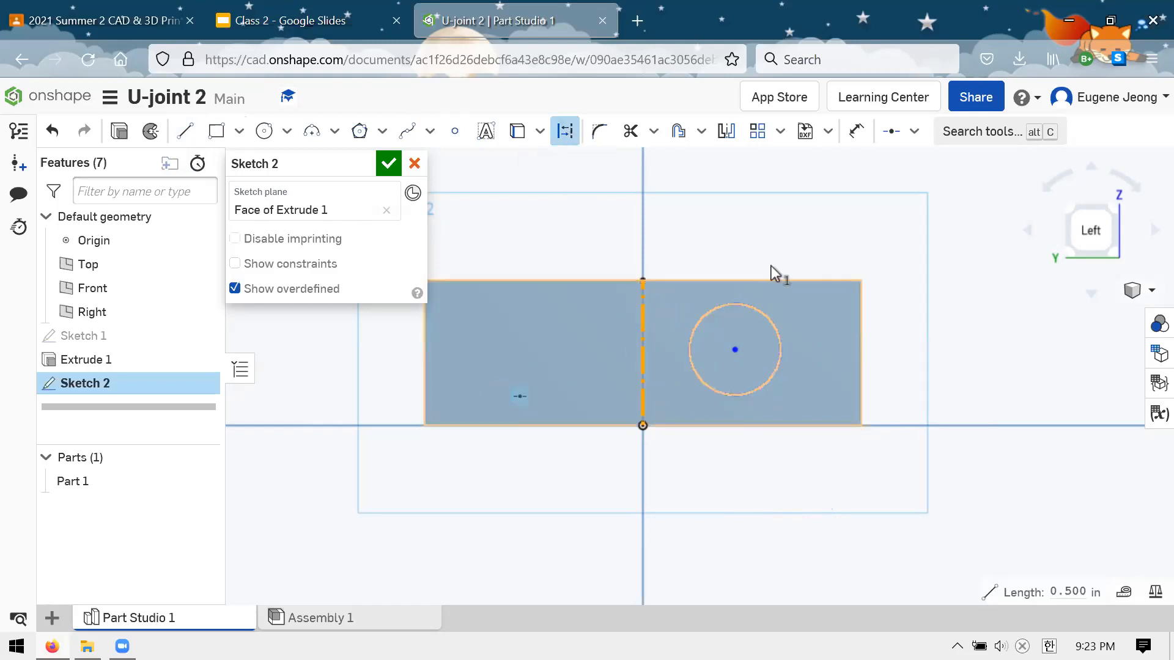
{"action": "left_click", "coordinate": [781, 240]}
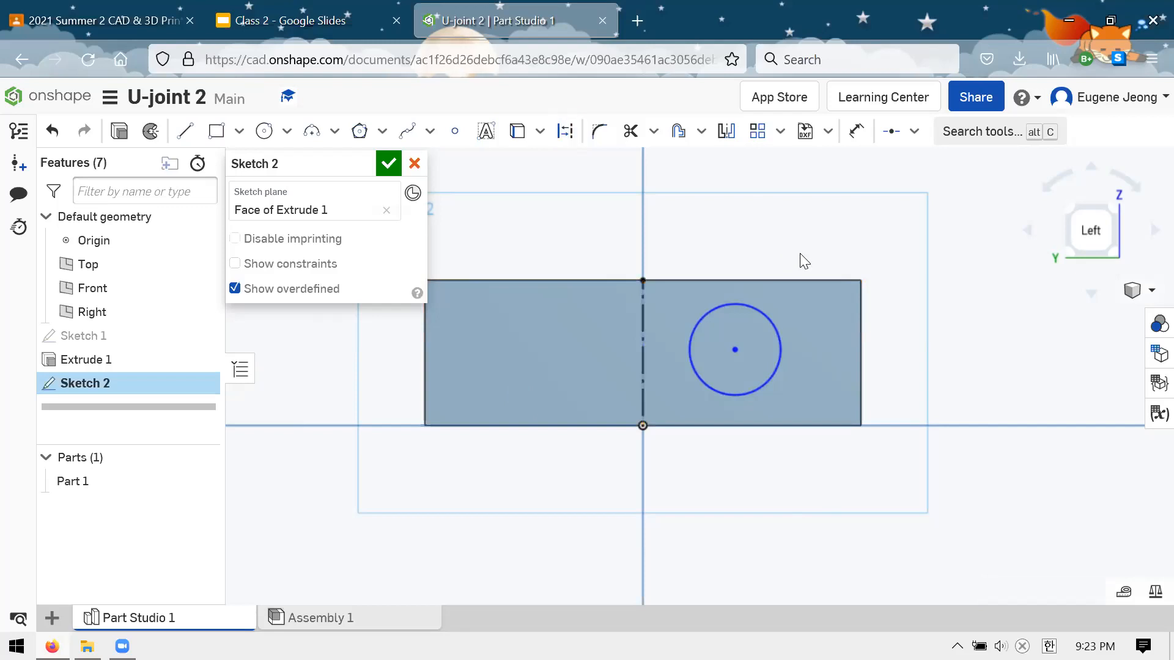
Dimension the circle's diameter as 0.375 in, with the value placed above the face
{"action": "key", "text": "u"}
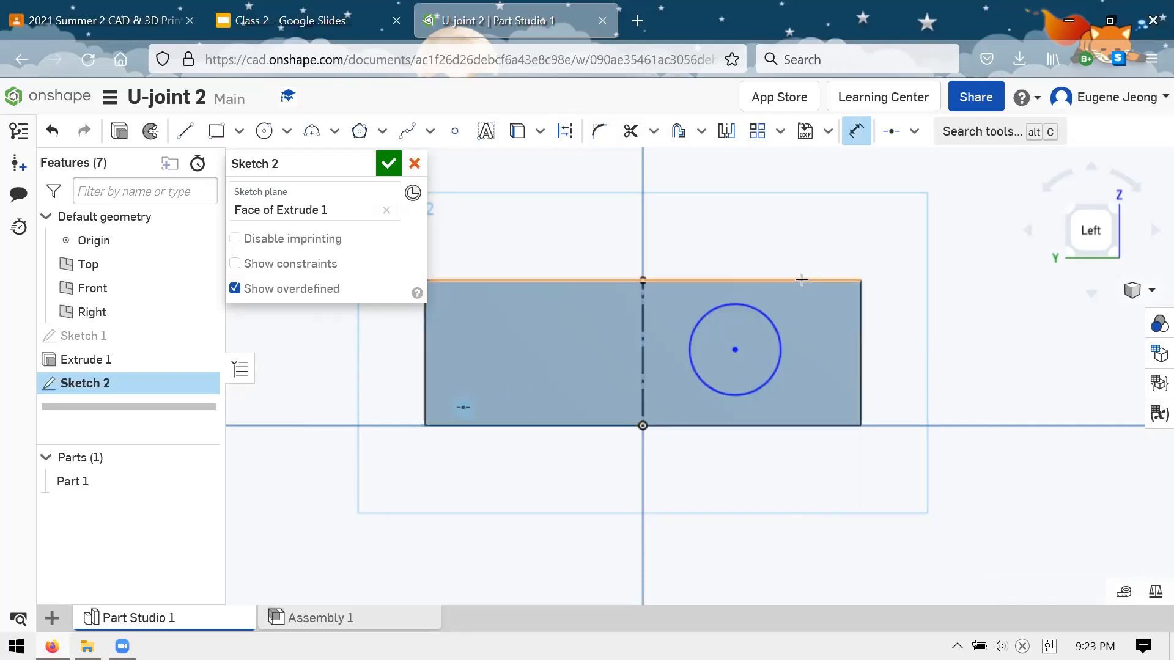
{"action": "left_click", "coordinate": [767, 316]}
{"action": "left_click", "coordinate": [880, 260]}
{"action": "key", "text": "BackSpace"}
{"action": "type", "text": ".375"}
{"action": "key", "text": "Return"}
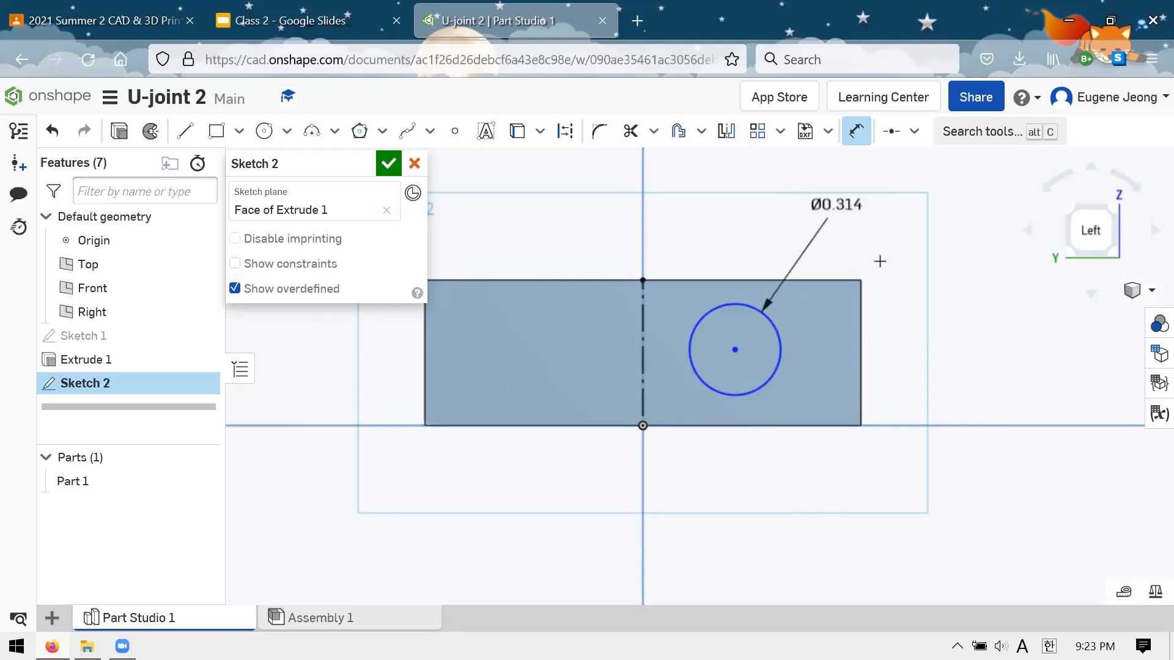
{"action": "key", "text": "Escape"}
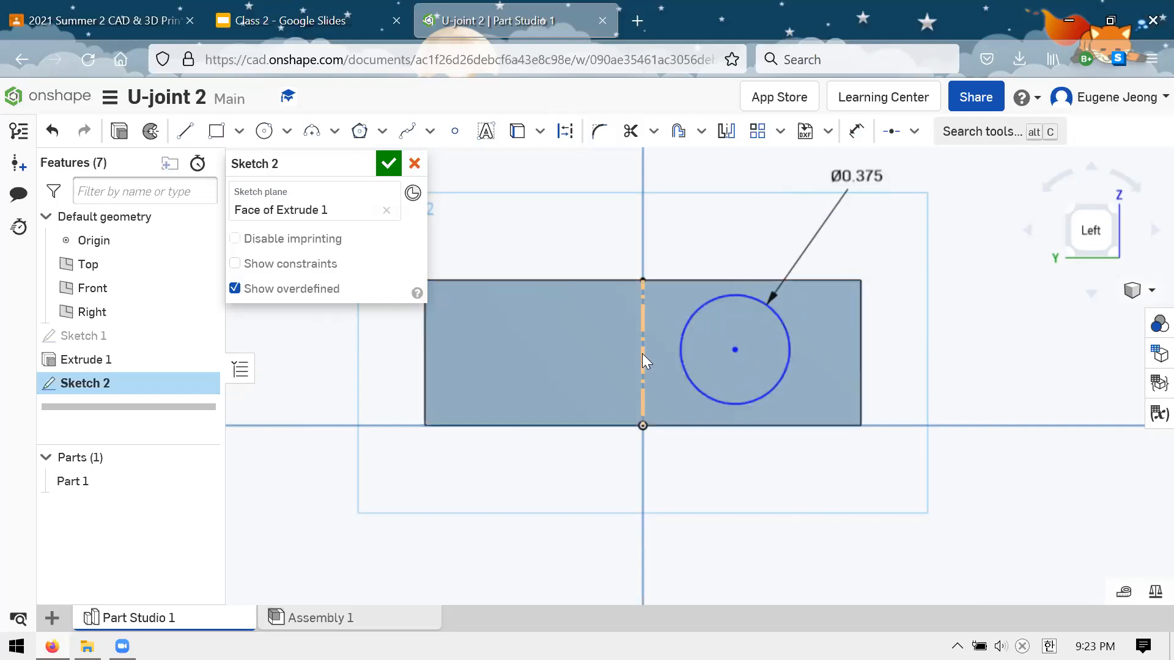
Constrain the circle's center to the midpoint of the vertical construction line and finish the sketch
{"action": "mouse_move", "coordinate": [734, 348]}
{"action": "left_mouse_down"}
{"action": "mouse_move", "coordinate": [758, 341]}
{"action": "mouse_move", "coordinate": [747, 320]}
{"action": "mouse_move", "coordinate": [740, 340]}
{"action": "left_mouse_up"}
{"action": "left_click", "coordinate": [893, 140]}
{"action": "left_click", "coordinate": [893, 139]}
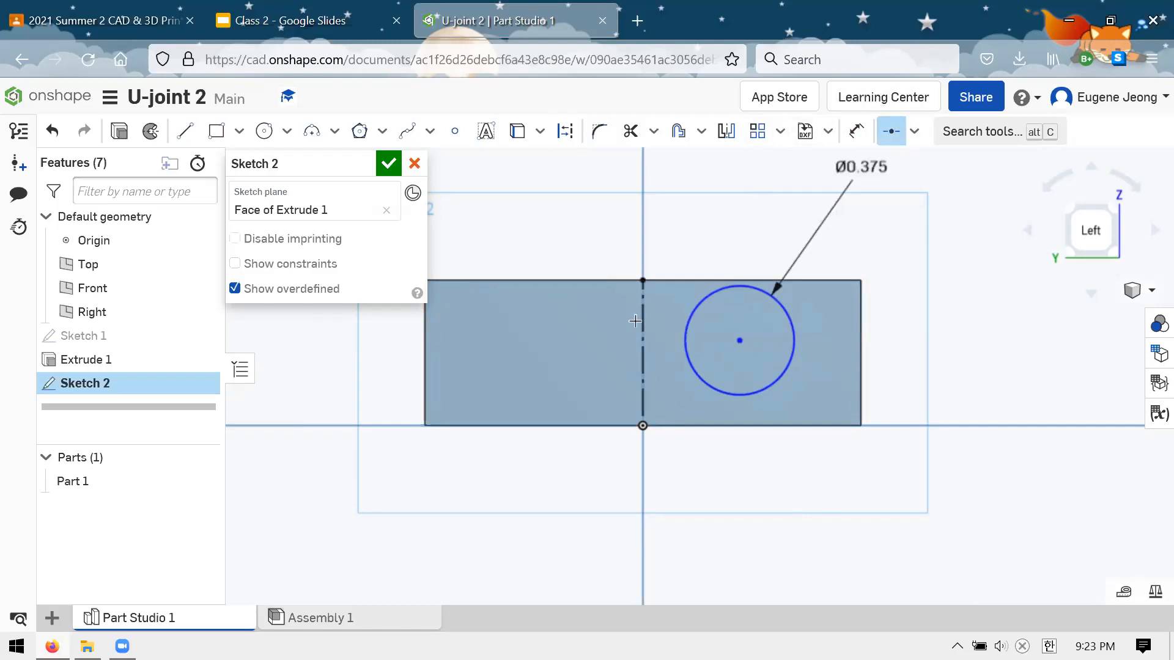
{"action": "left_click", "coordinate": [643, 342]}
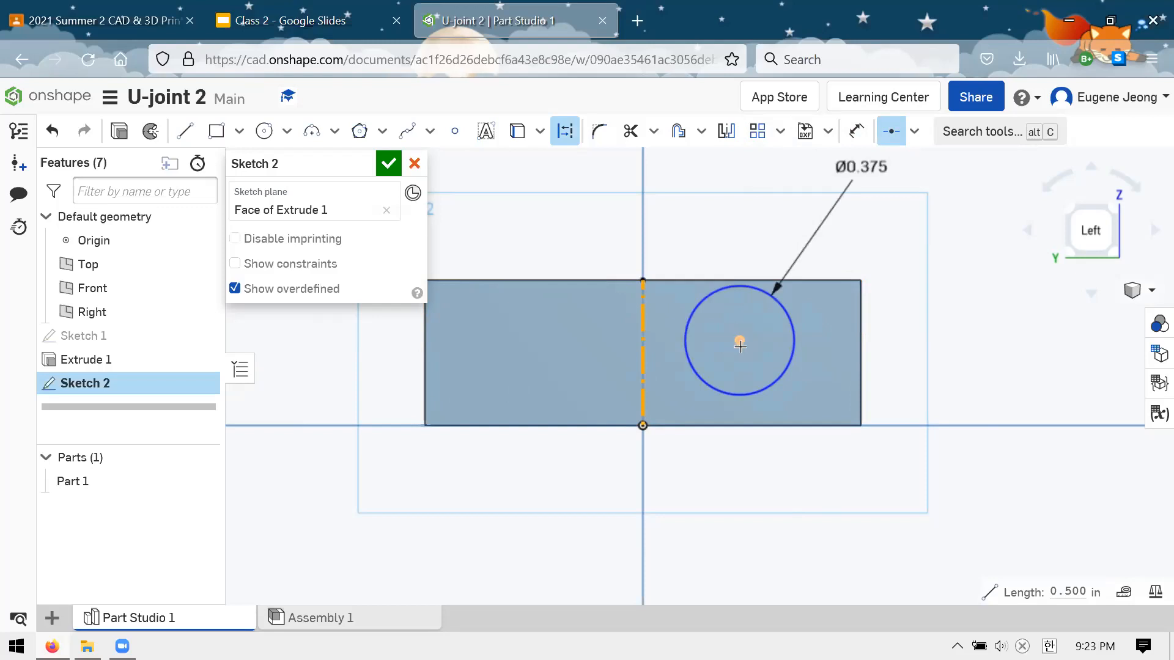
{"action": "left_click", "coordinate": [740, 344]}
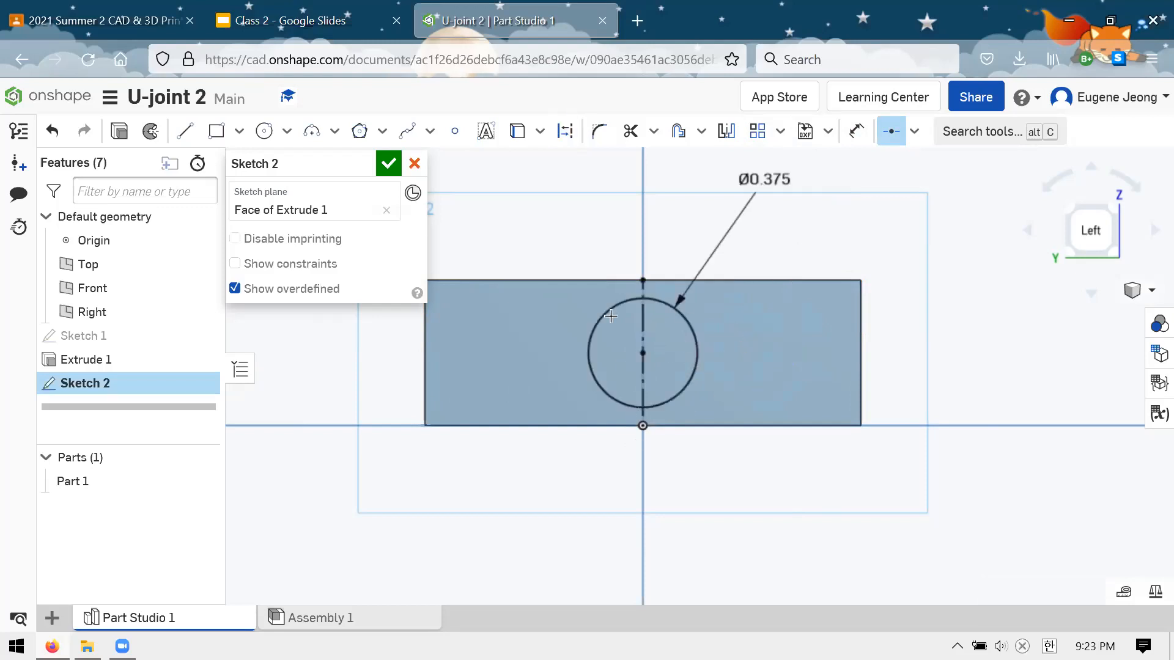
{"action": "left_click", "coordinate": [387, 164]}
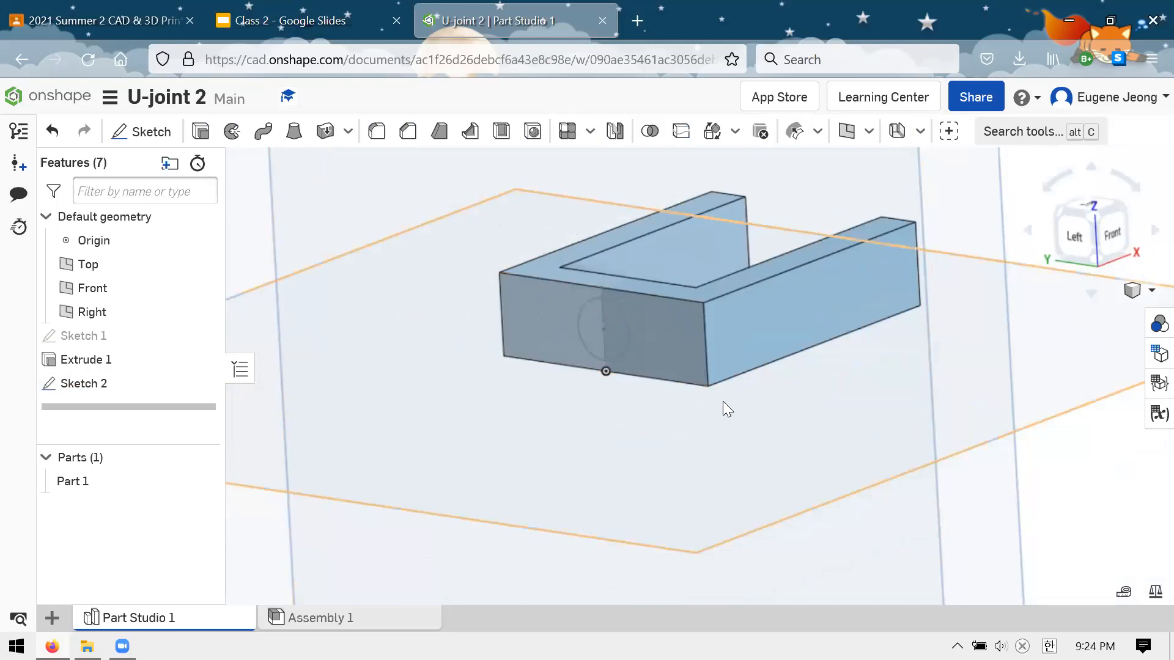
Reopen the fork profile sketch and rearrange its dimensions, bringing the 2 in and 1.5 in values closer to the outline
{"action": "scroll", "coordinate": [722, 401], "scroll_direction": "down", "scroll_amount": 2}
{"action": "scroll", "coordinate": [678, 278], "scroll_direction": "up", "scroll_amount": 3}
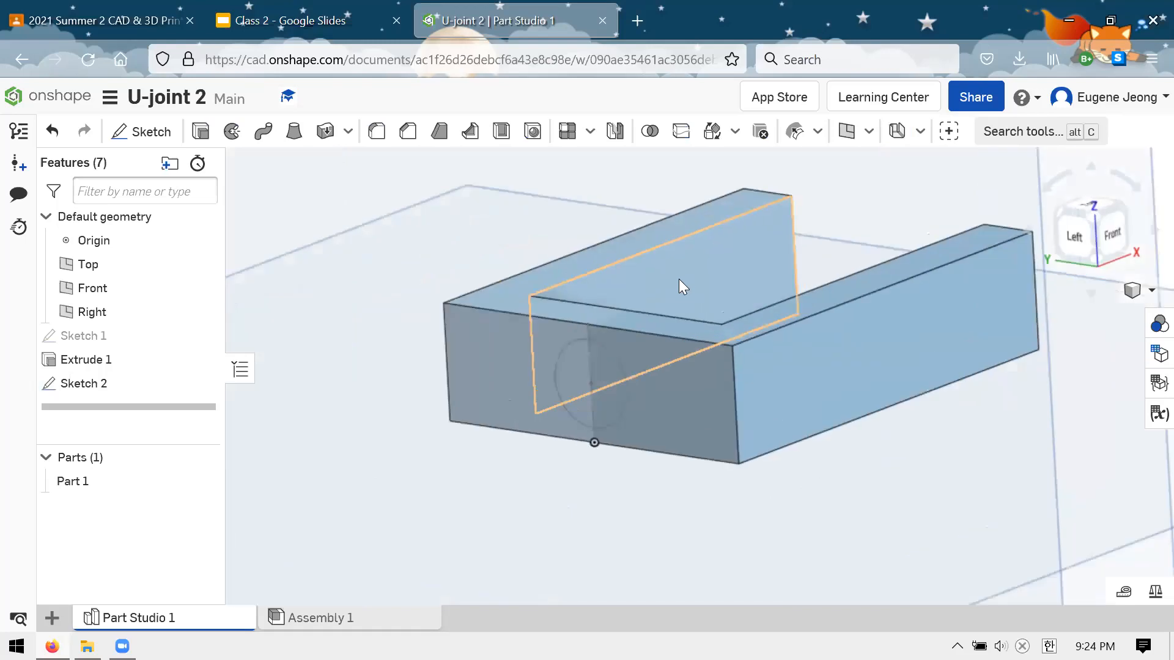
{"action": "right_click", "coordinate": [144, 337]}
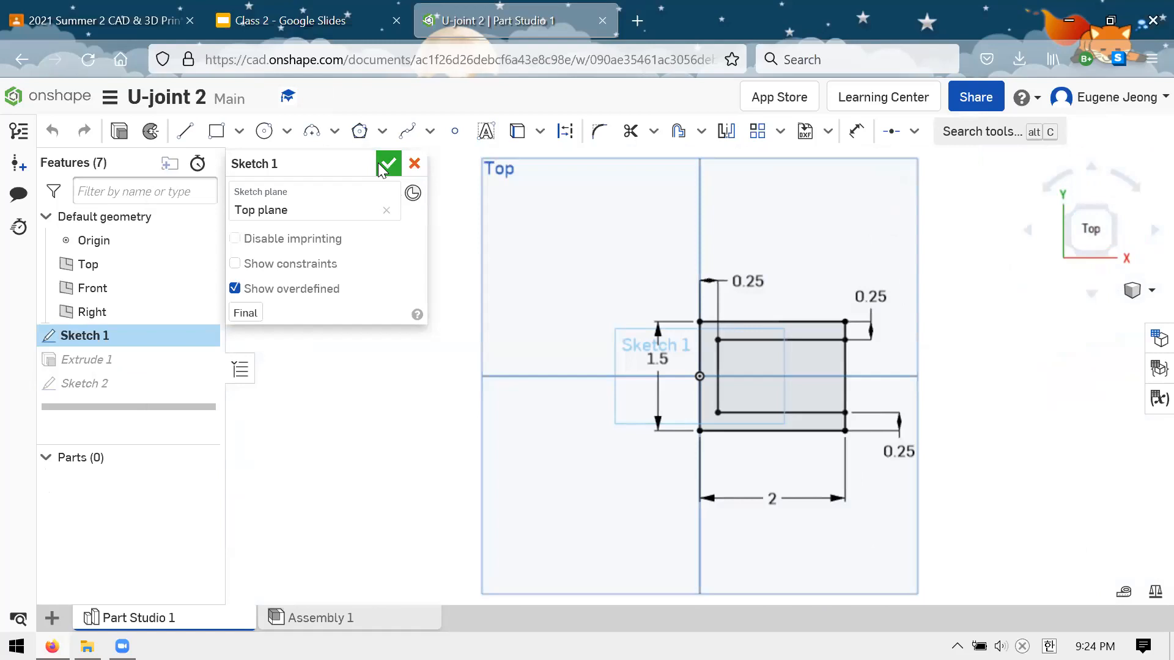
{"action": "right_click_drag", "start_coordinate": [878, 269], "coordinate": [917, 254]}
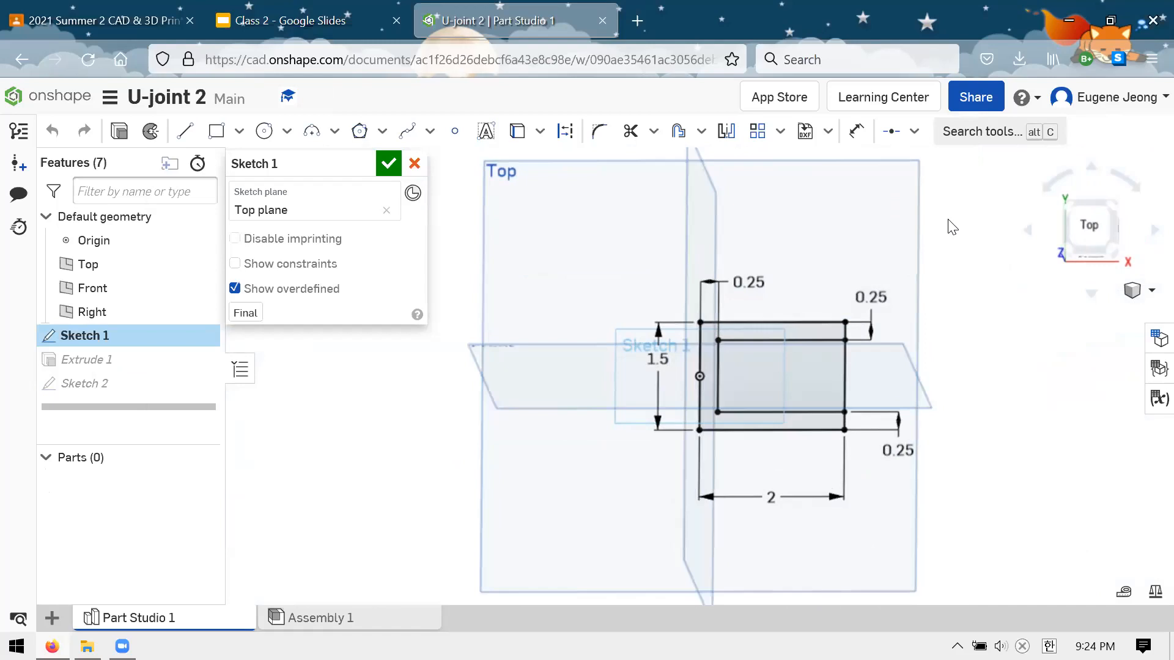
{"action": "key", "text": "n"}
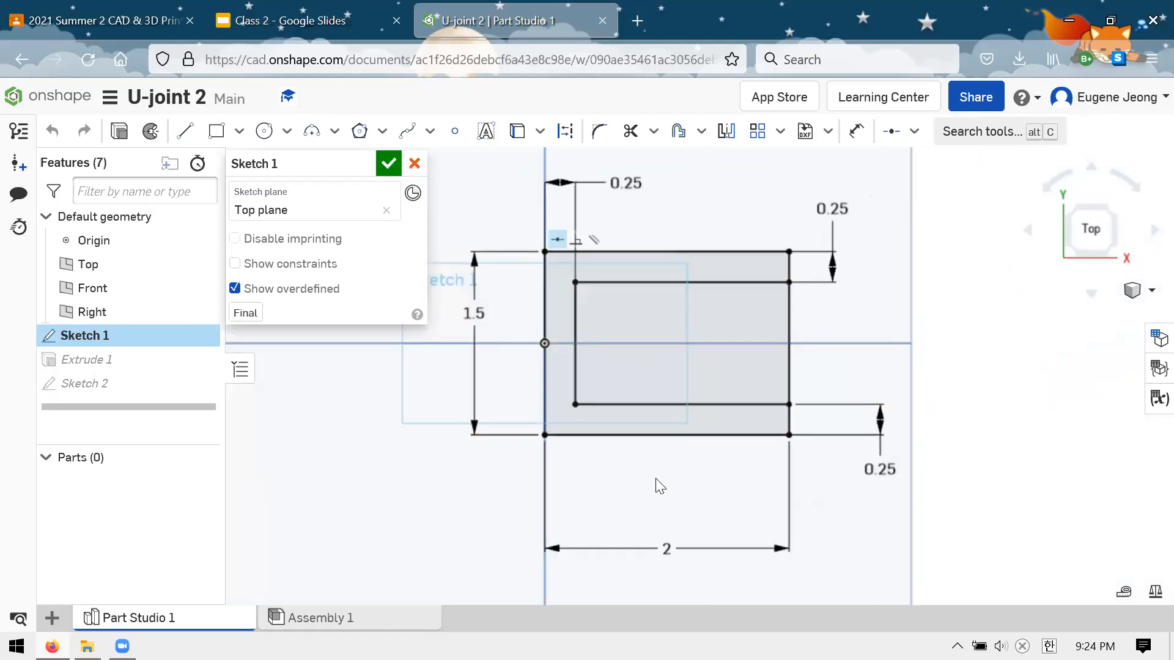
{"action": "left_click_drag", "start_coordinate": [667, 549], "coordinate": [675, 462]}
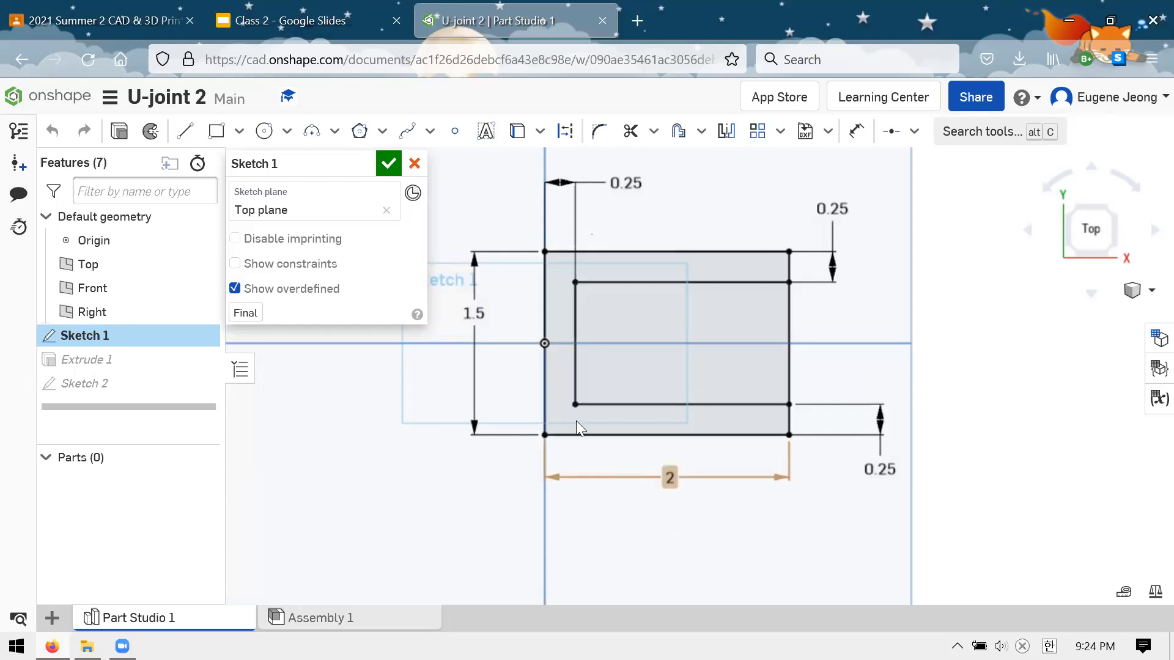
{"action": "left_click_drag", "start_coordinate": [480, 329], "coordinate": [510, 333]}
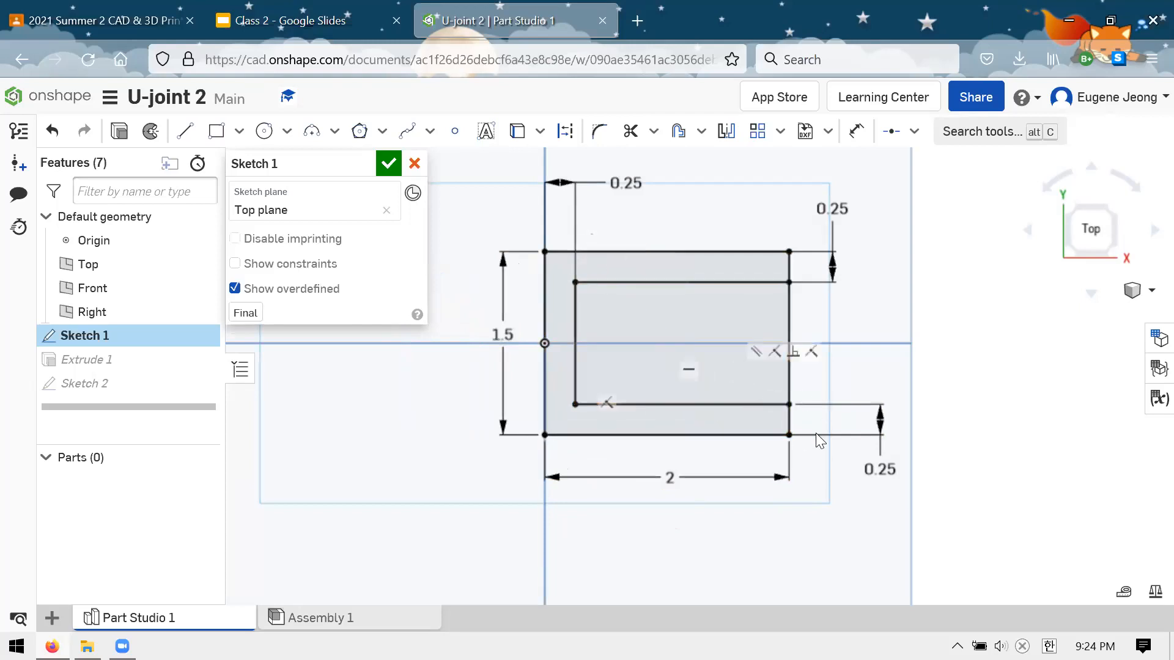
{"action": "mouse_move", "coordinate": [879, 469]}
{"action": "left_mouse_down"}
{"action": "mouse_move", "coordinate": [883, 278]}
{"action": "mouse_move", "coordinate": [886, 483]}
{"action": "left_mouse_up"}
{"action": "left_click_drag", "start_coordinate": [829, 210], "coordinate": [837, 185]}
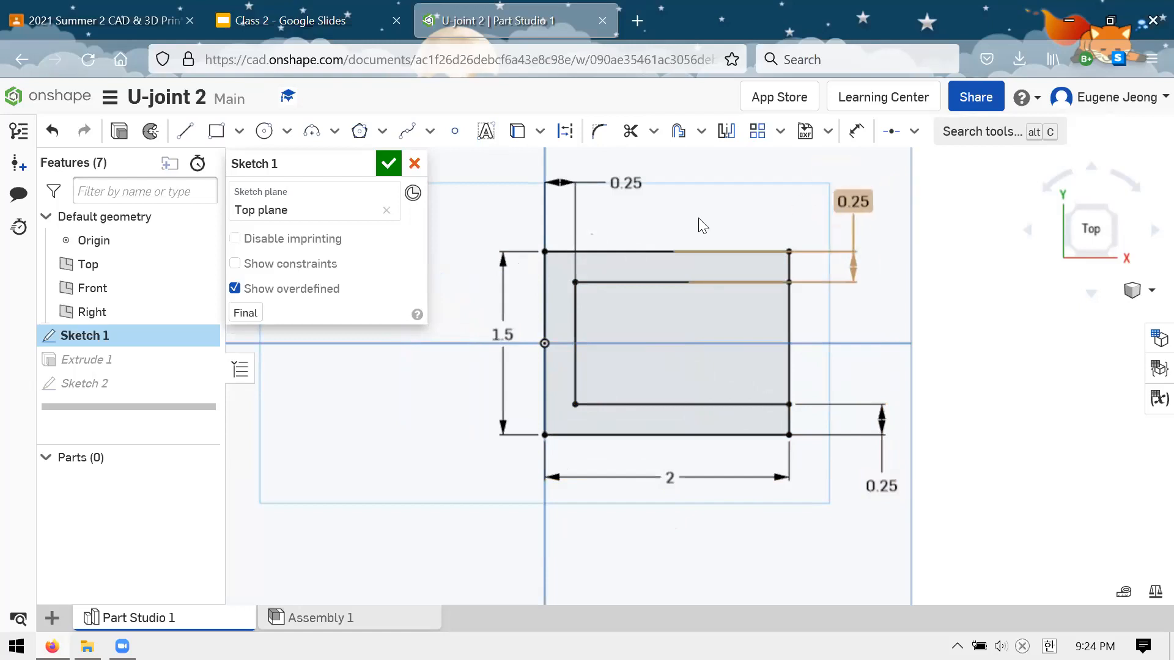
{"action": "mouse_move", "coordinate": [624, 184]}
{"action": "left_mouse_down"}
{"action": "mouse_move", "coordinate": [686, 165]}
{"action": "mouse_move", "coordinate": [620, 182]}
{"action": "left_mouse_up"}
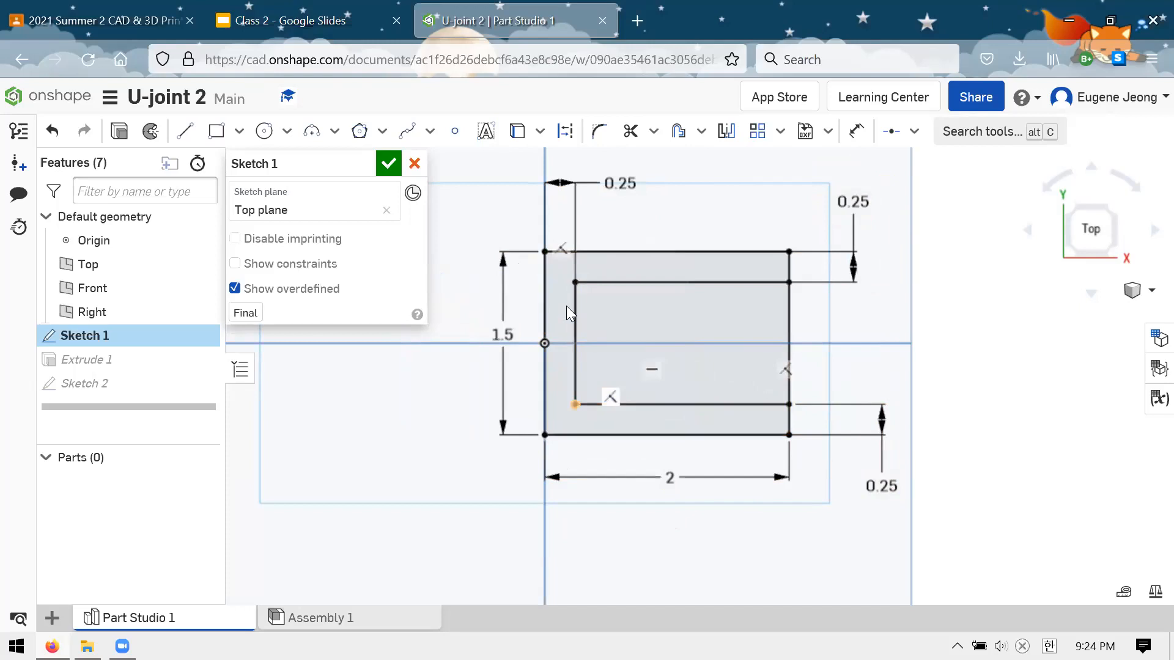
Try to offset the three inner lines of the fork profile
{"action": "left_click", "coordinate": [748, 281]}
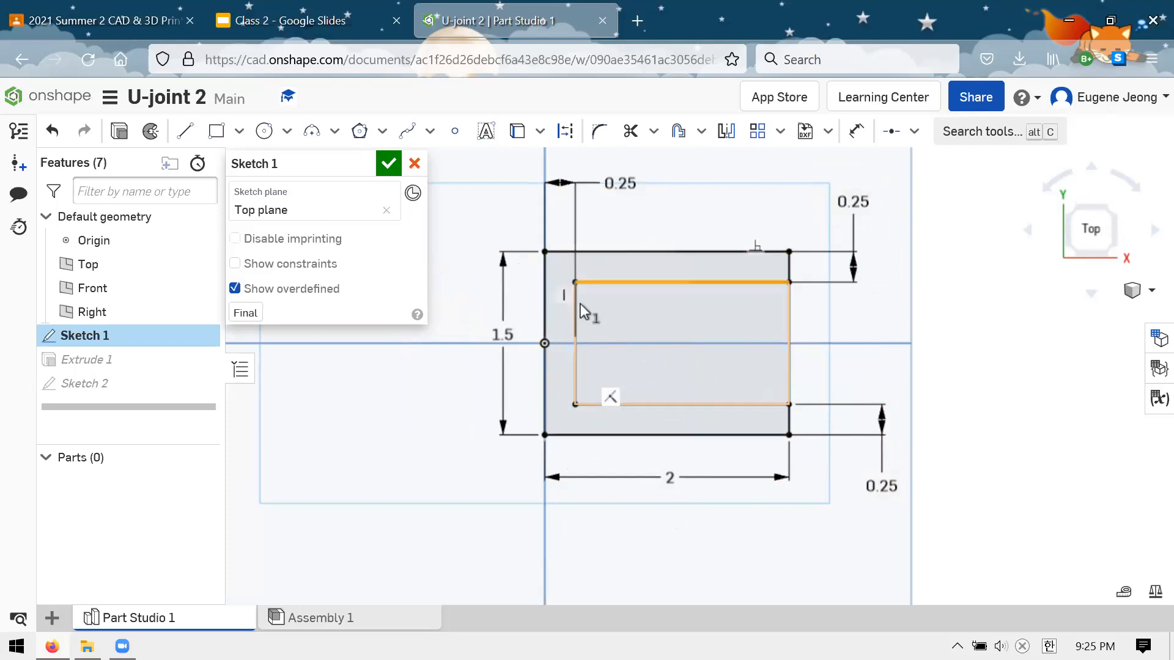
{"action": "left_click", "coordinate": [576, 330]}
{"action": "left_click", "coordinate": [758, 404]}
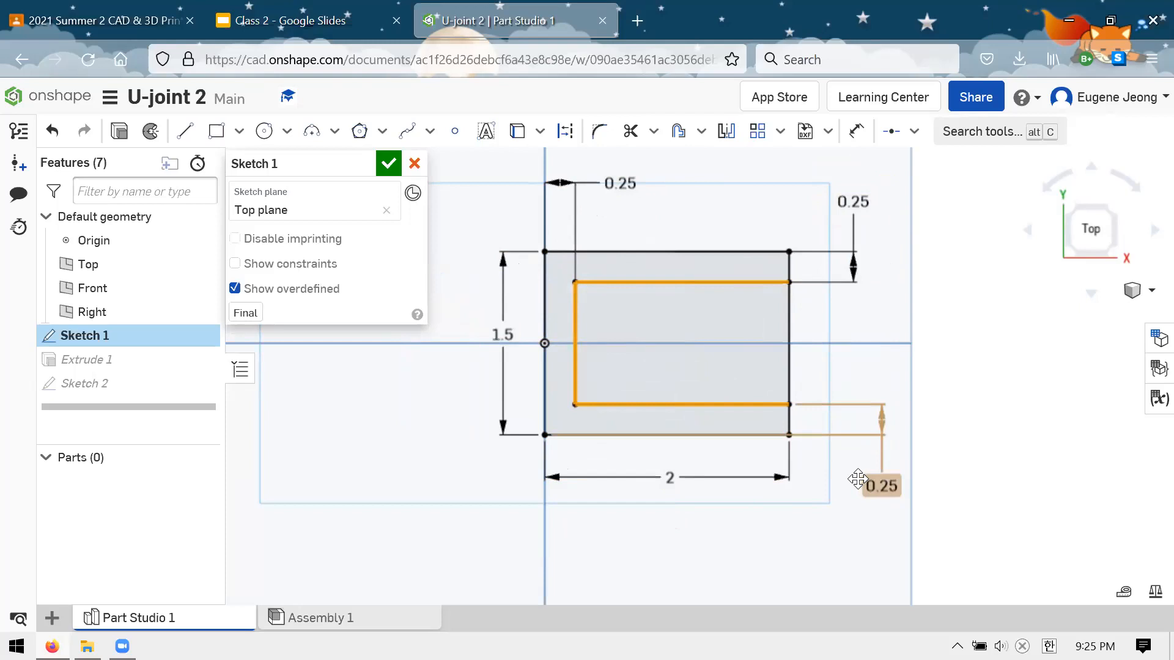
{"action": "left_click", "coordinate": [701, 131]}
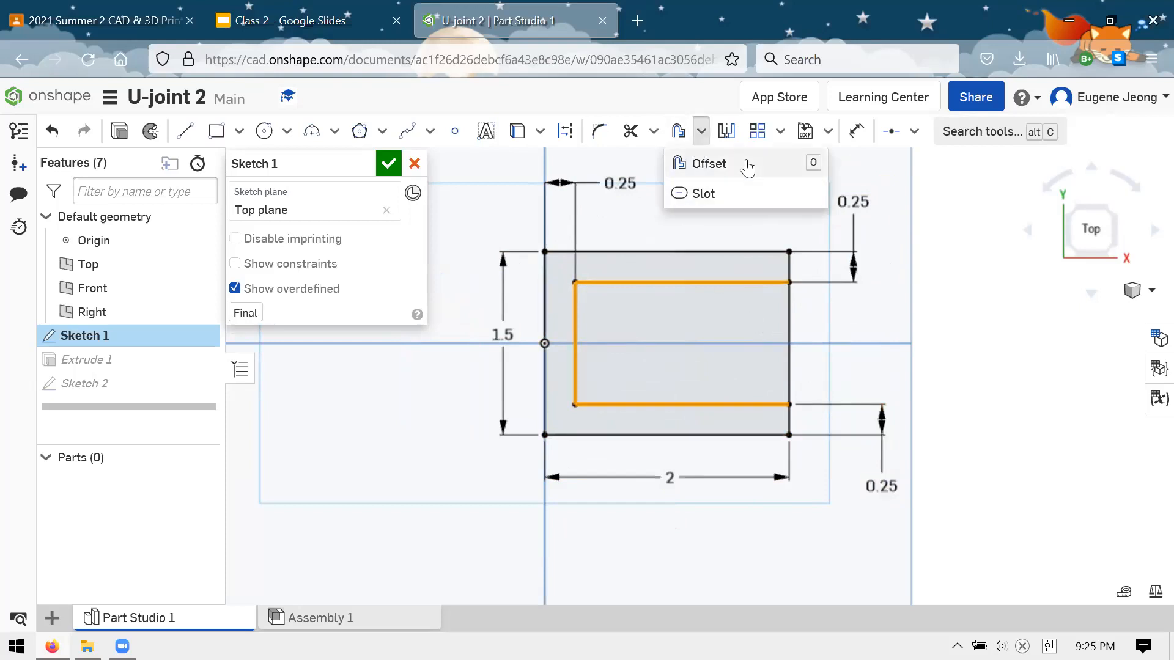
{"action": "left_click", "coordinate": [709, 165]}
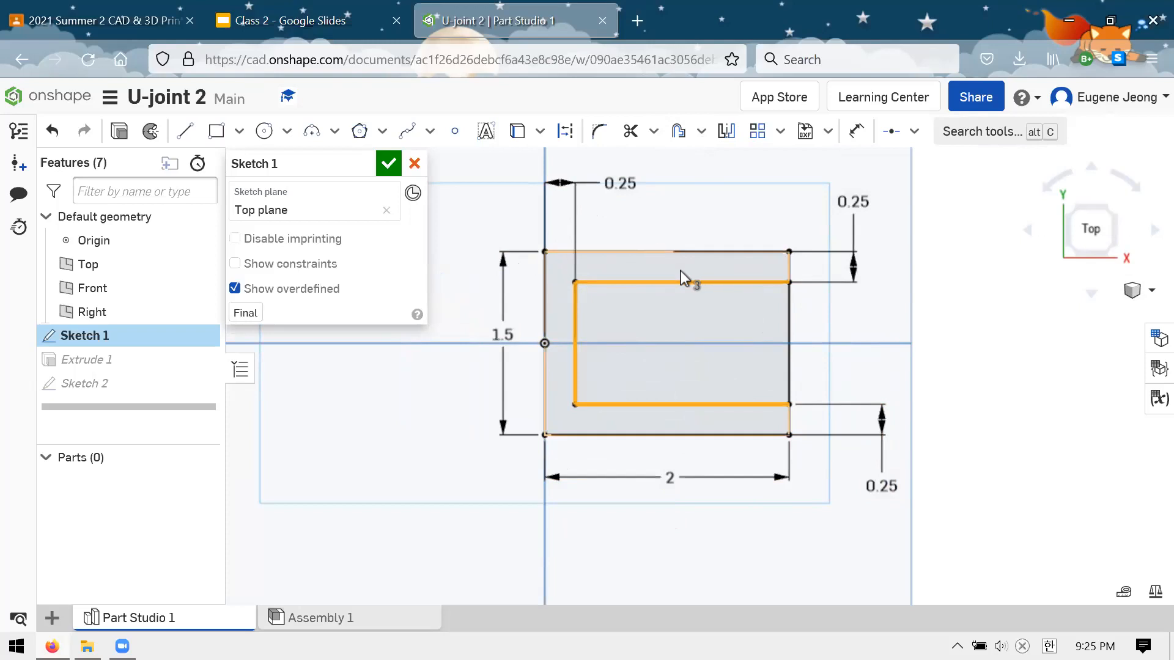
{"action": "left_click", "coordinate": [721, 285]}
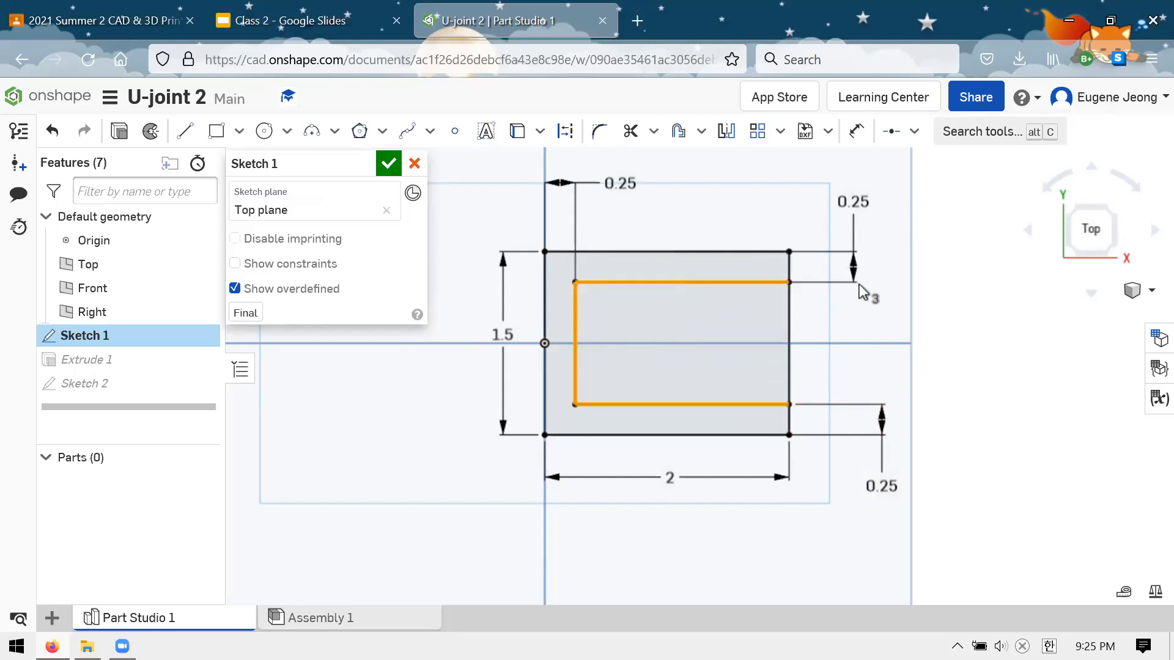
{"action": "mouse_move", "coordinate": [843, 183]}
{"action": "left_mouse_down"}
{"action": "mouse_move", "coordinate": [850, 197]}
{"action": "mouse_move", "coordinate": [819, 185]}
{"action": "mouse_move", "coordinate": [838, 192]}
{"action": "mouse_move", "coordinate": [824, 201]}
{"action": "left_mouse_up"}
Close the fork profile sketch and start an extrusion of the circle on the fork's end face, added to the existing part
{"action": "left_click", "coordinate": [395, 173]}
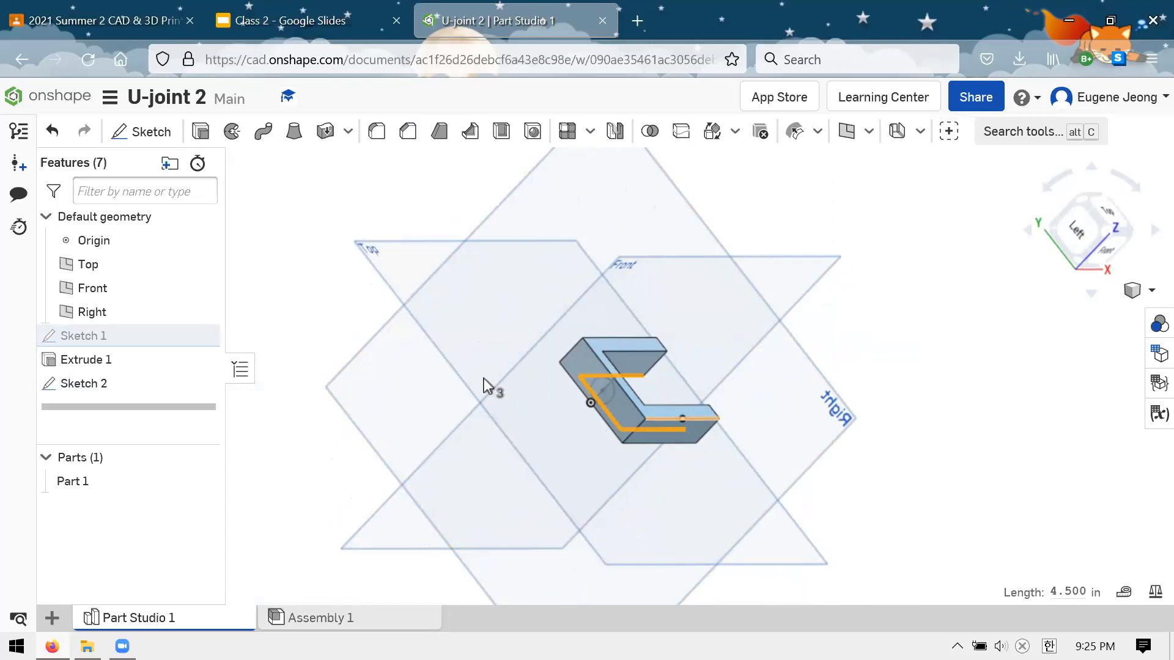
{"action": "right_click_drag", "start_coordinate": [539, 418], "coordinate": [765, 364]}
{"action": "scroll", "coordinate": [738, 362], "scroll_direction": "up", "scroll_amount": 3}
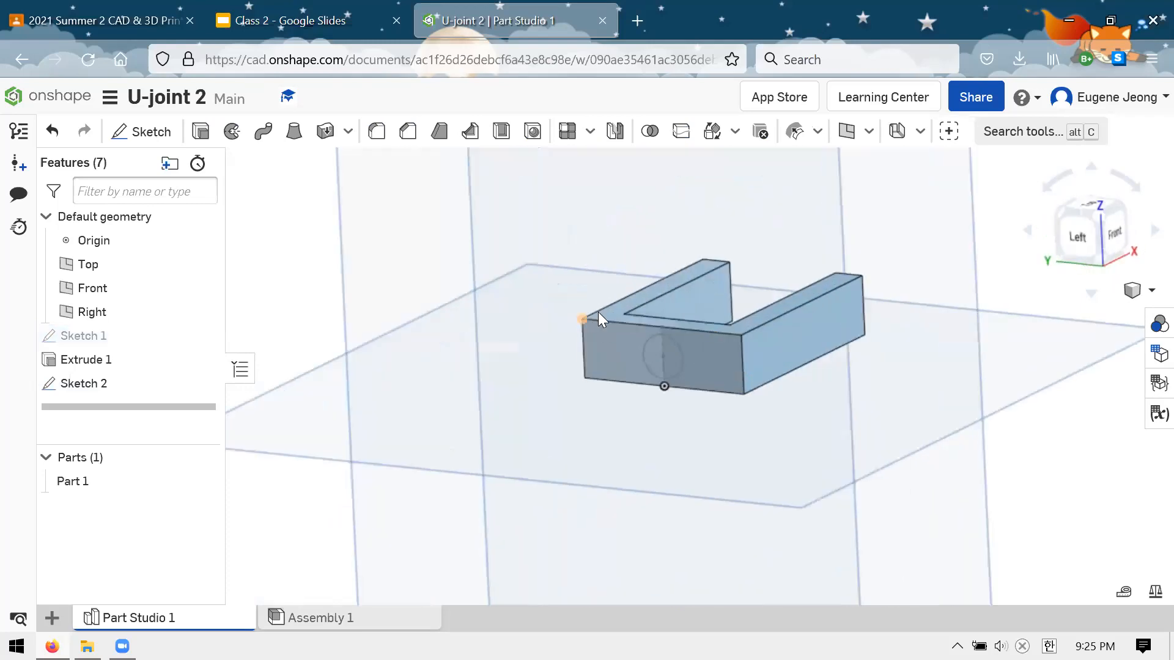
{"action": "scroll", "coordinate": [739, 279], "scroll_direction": "up", "scroll_amount": 3}
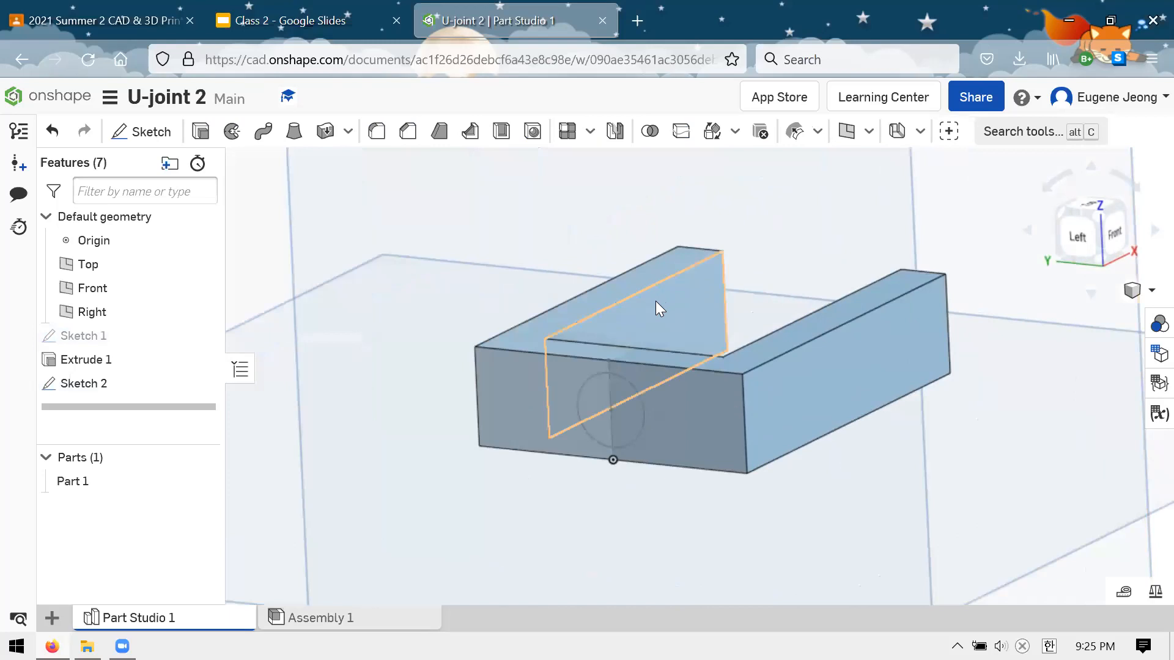
{"action": "left_click", "coordinate": [201, 131]}
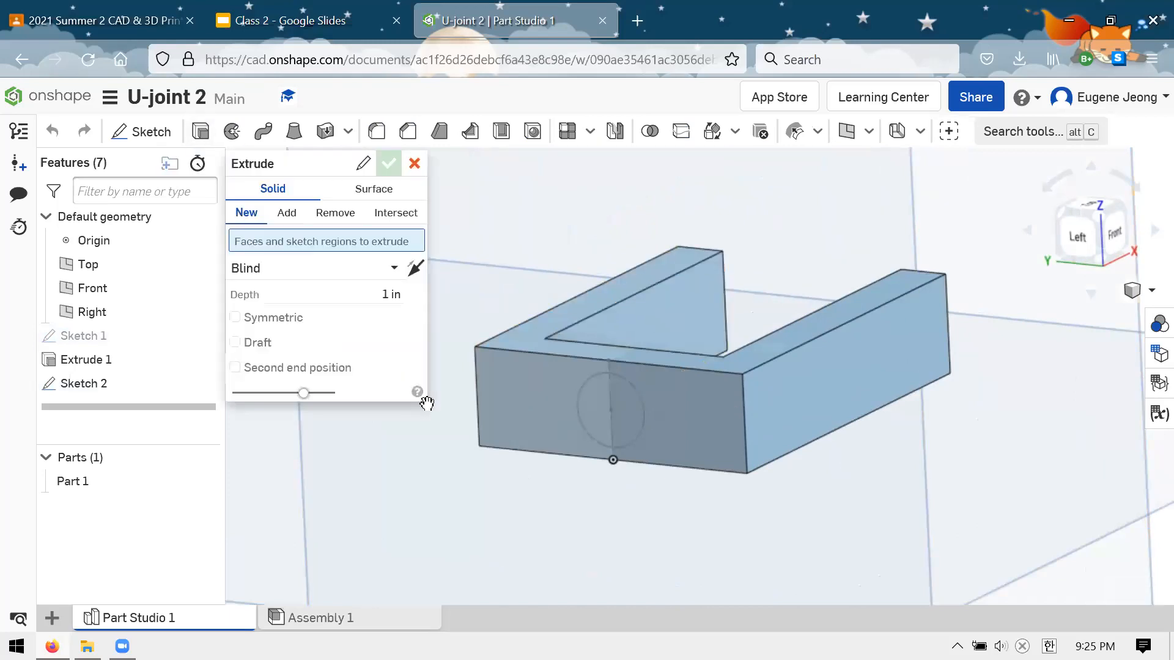
{"action": "left_click", "coordinate": [622, 404]}
{"action": "right_click_drag", "start_coordinate": [681, 362], "coordinate": [621, 344]}
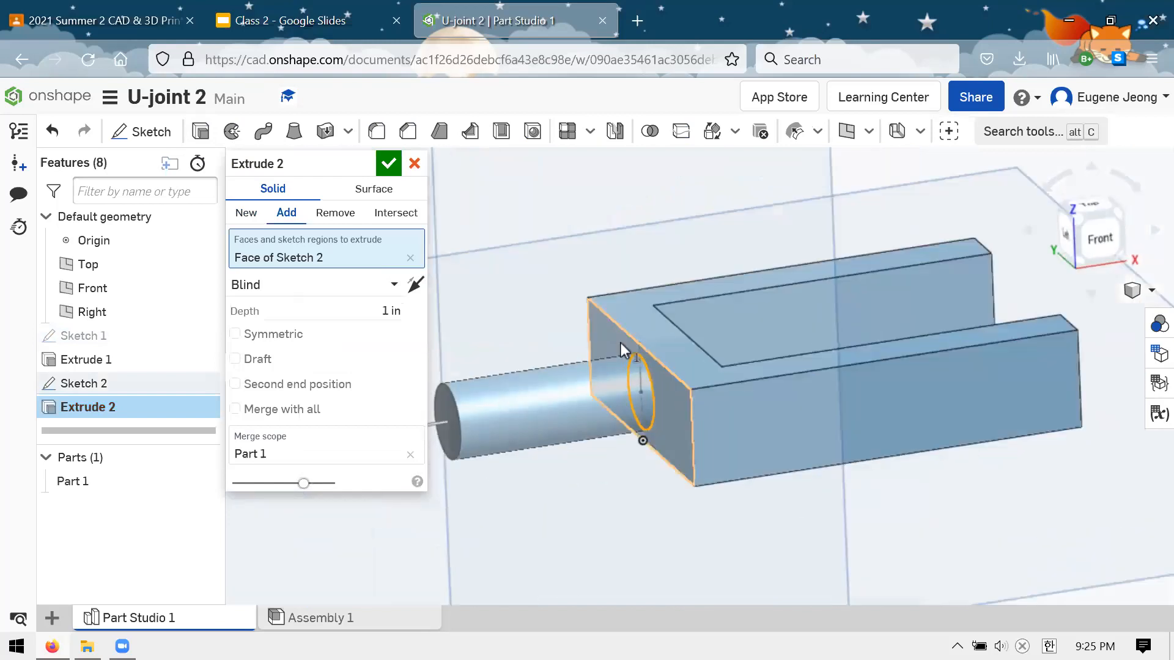
Check the shaft length on the Clevis Drawing slide and extrude the shaft to a depth of 3 in
{"action": "left_click", "coordinate": [328, 28]}
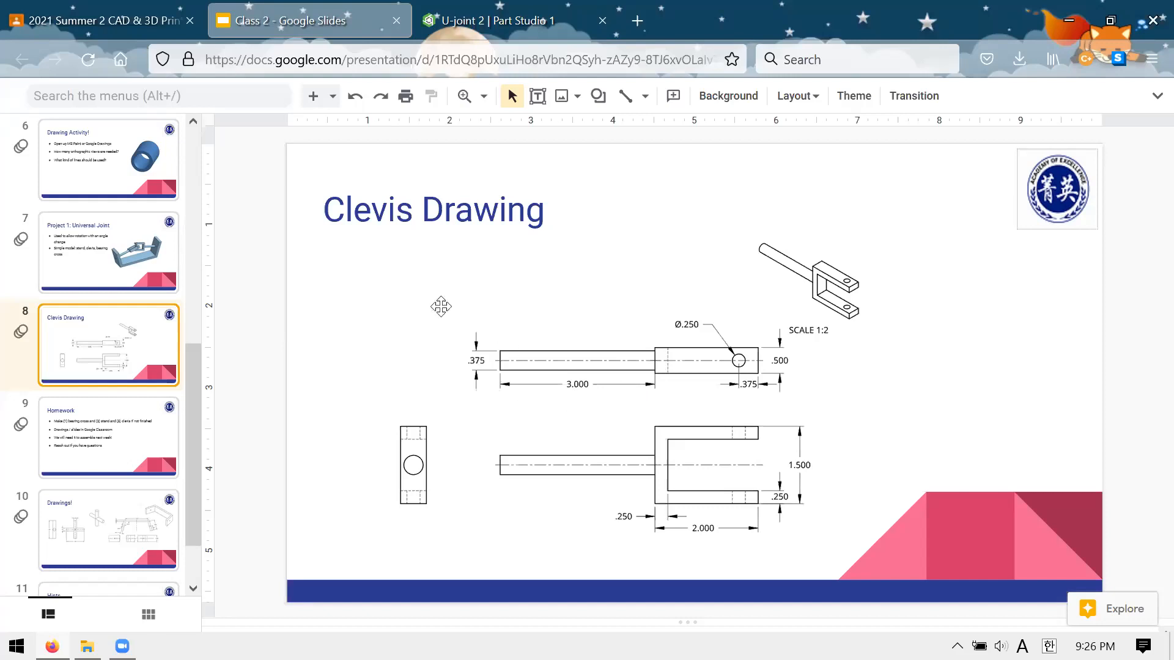
{"action": "left_click", "coordinate": [486, 29]}
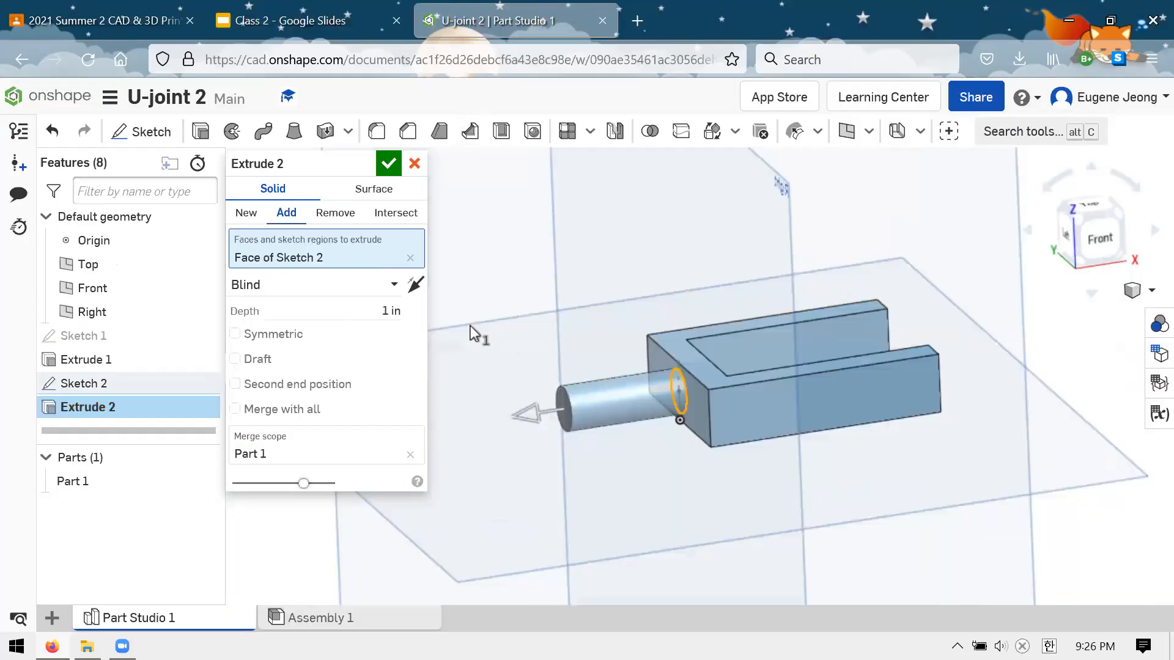
{"action": "left_click", "coordinate": [362, 303]}
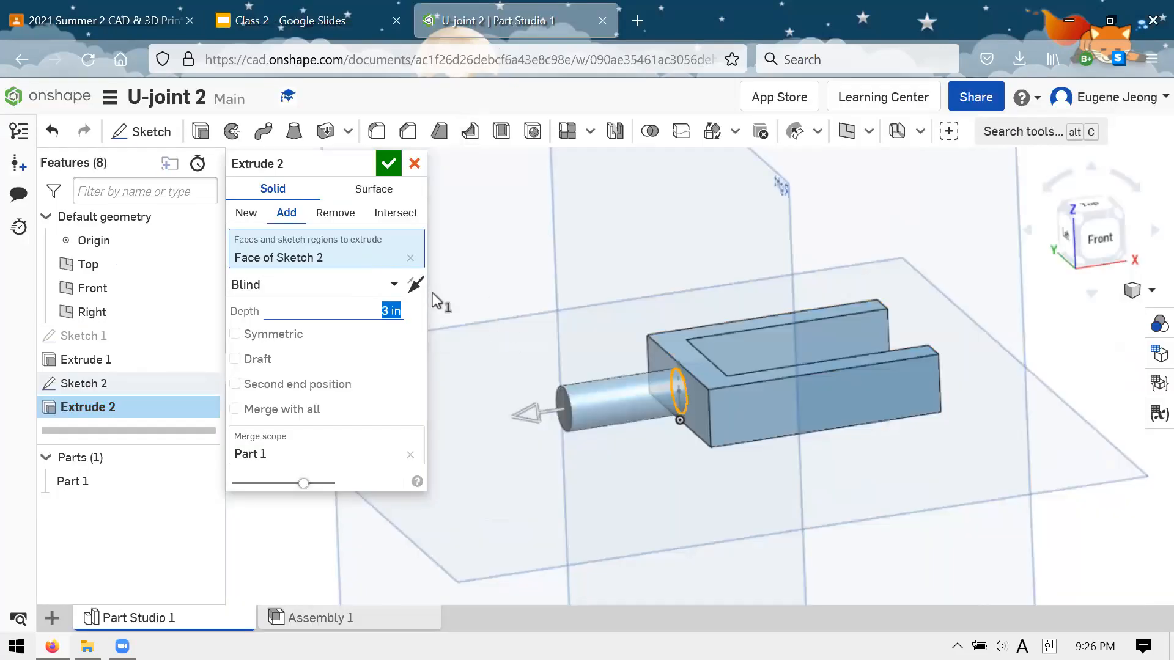
{"action": "scroll", "coordinate": [694, 332], "scroll_direction": "down", "scroll_amount": 3}
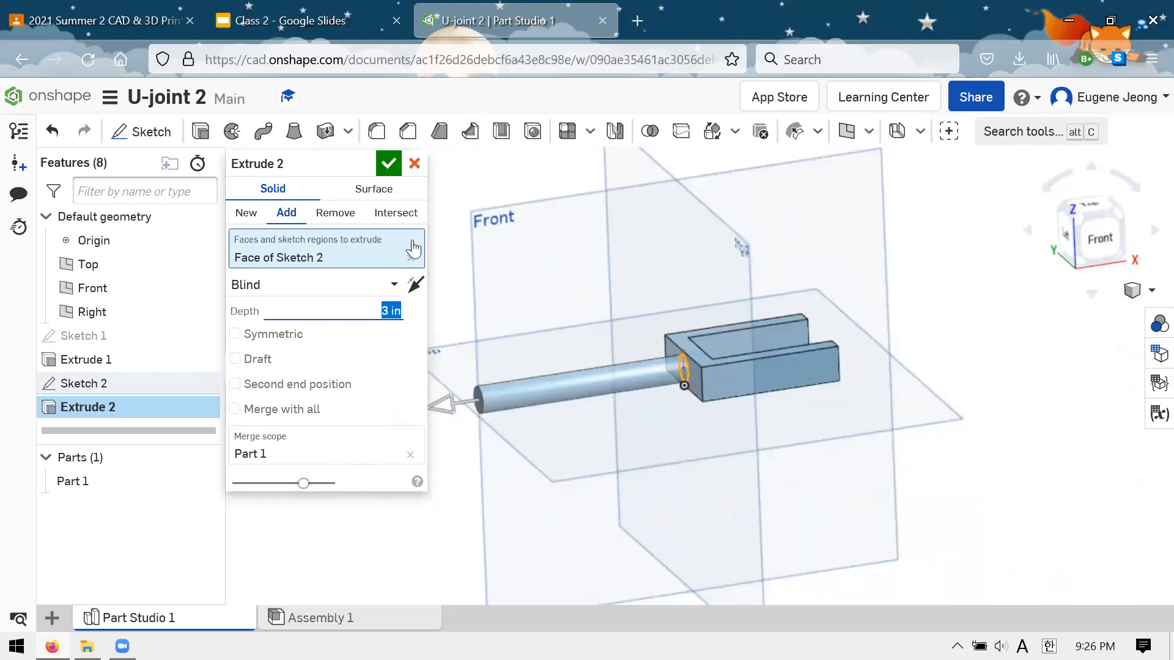
{"action": "left_click", "coordinate": [388, 163]}
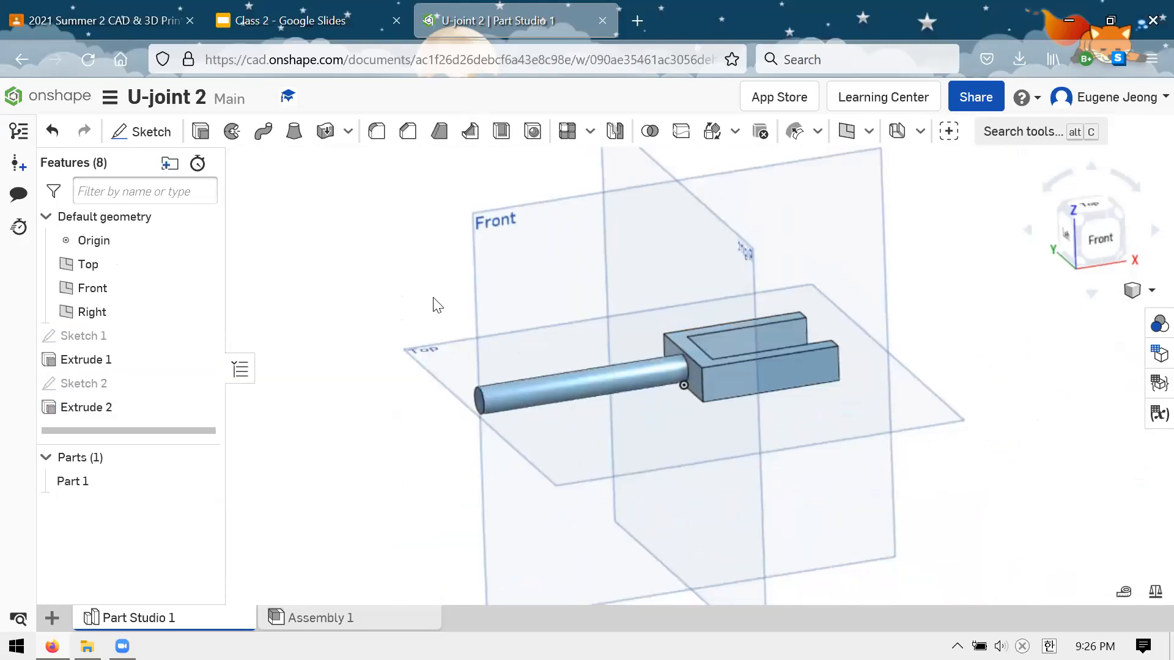
Examine the clevis's fork and shaft from several angles and compare them with the Clevis Drawing slide
{"action": "right_click_drag", "start_coordinate": [437, 304], "coordinate": [776, 382]}
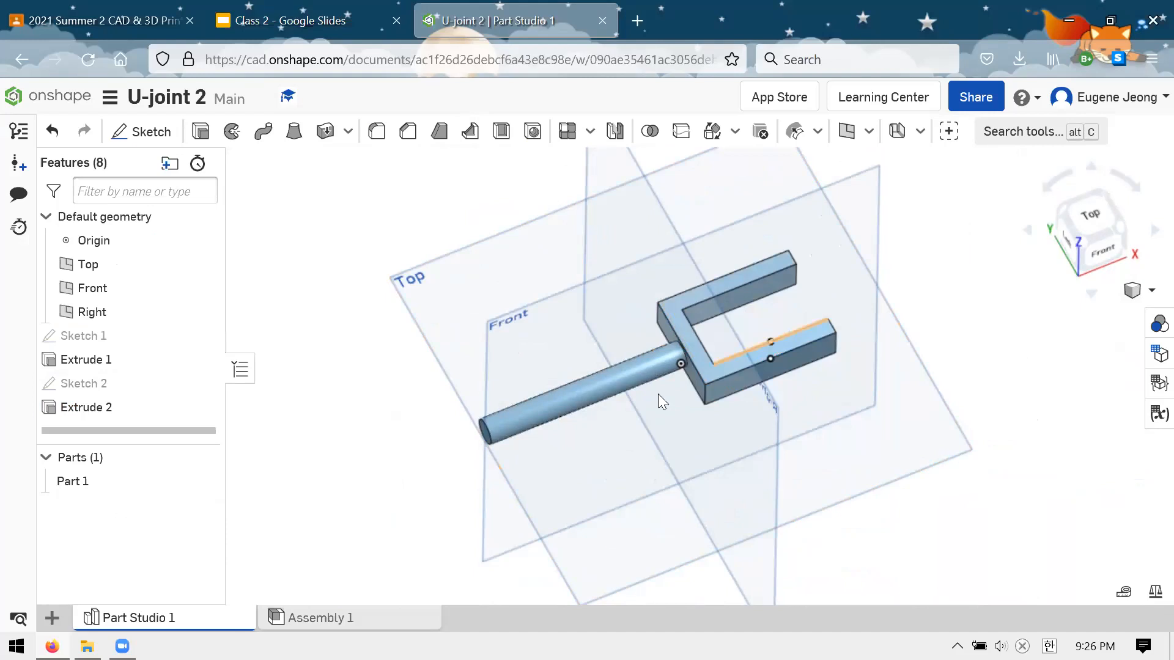
{"action": "key", "text": "shift+5"}
{"action": "right_click_drag", "start_coordinate": [740, 364], "coordinate": [798, 260]}
{"action": "left_click", "coordinate": [322, 23]}
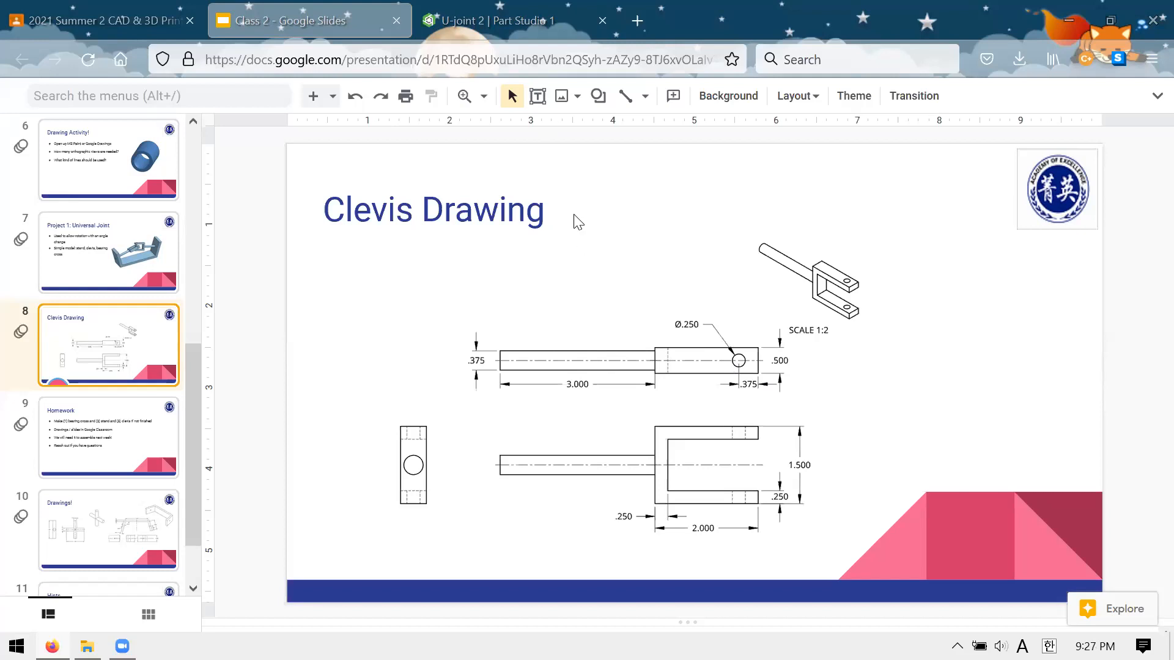
{"action": "left_click", "coordinate": [475, 28]}
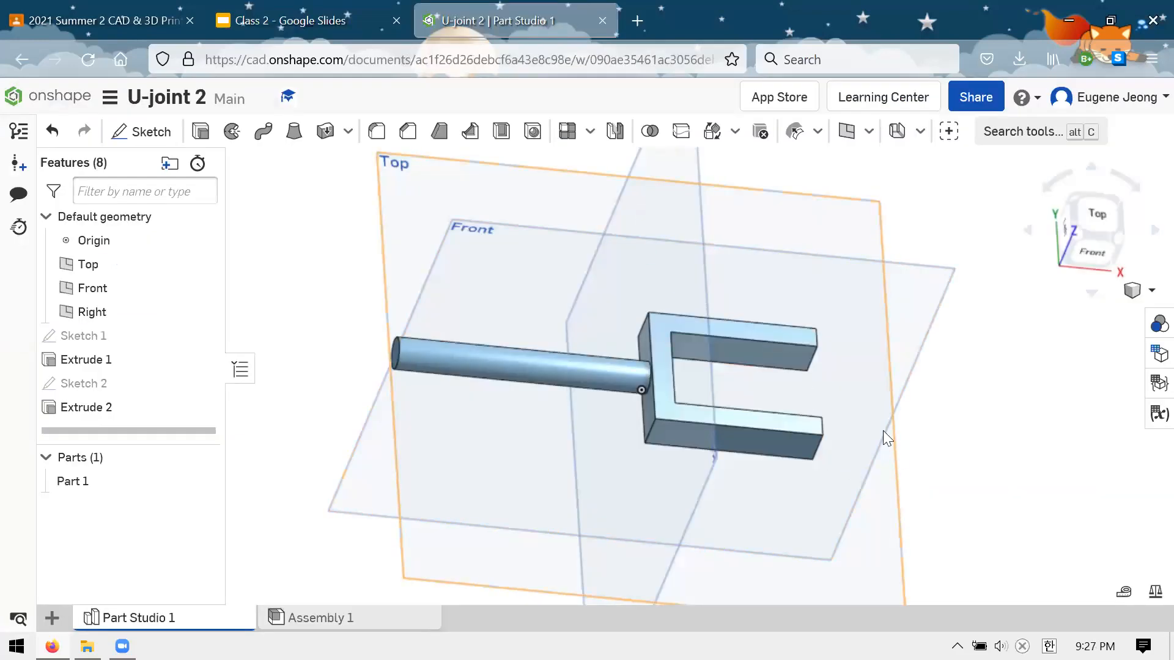
{"action": "right_click_drag", "start_coordinate": [883, 431], "coordinate": [877, 424]}
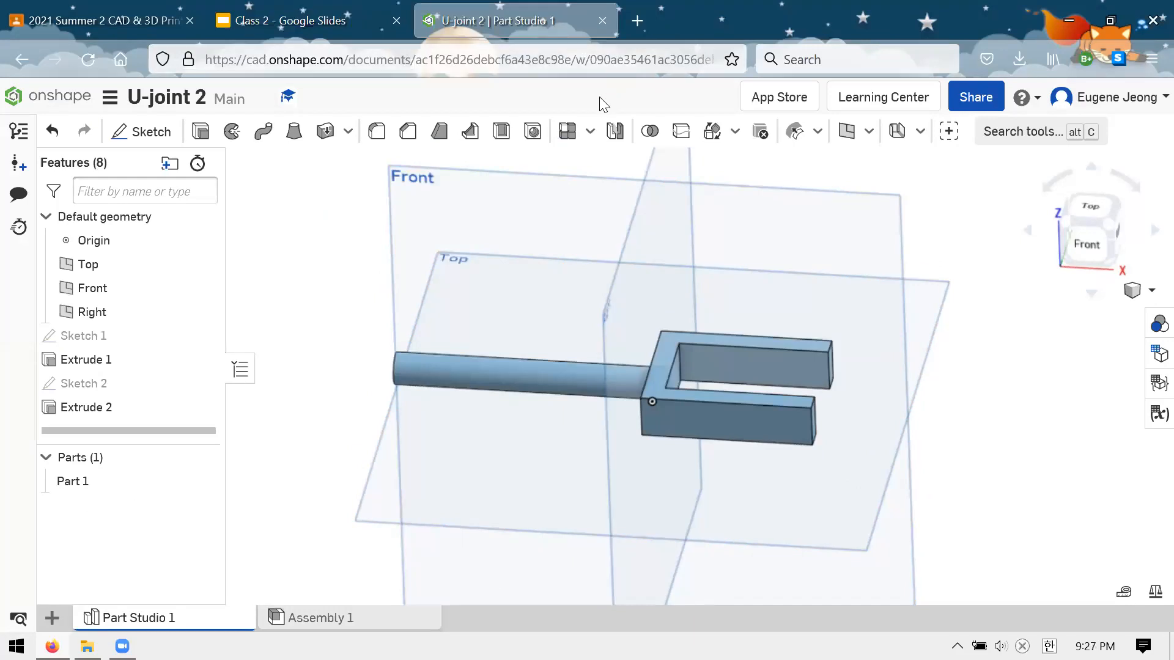
{"action": "right_click_drag", "start_coordinate": [634, 221], "coordinate": [739, 259]}
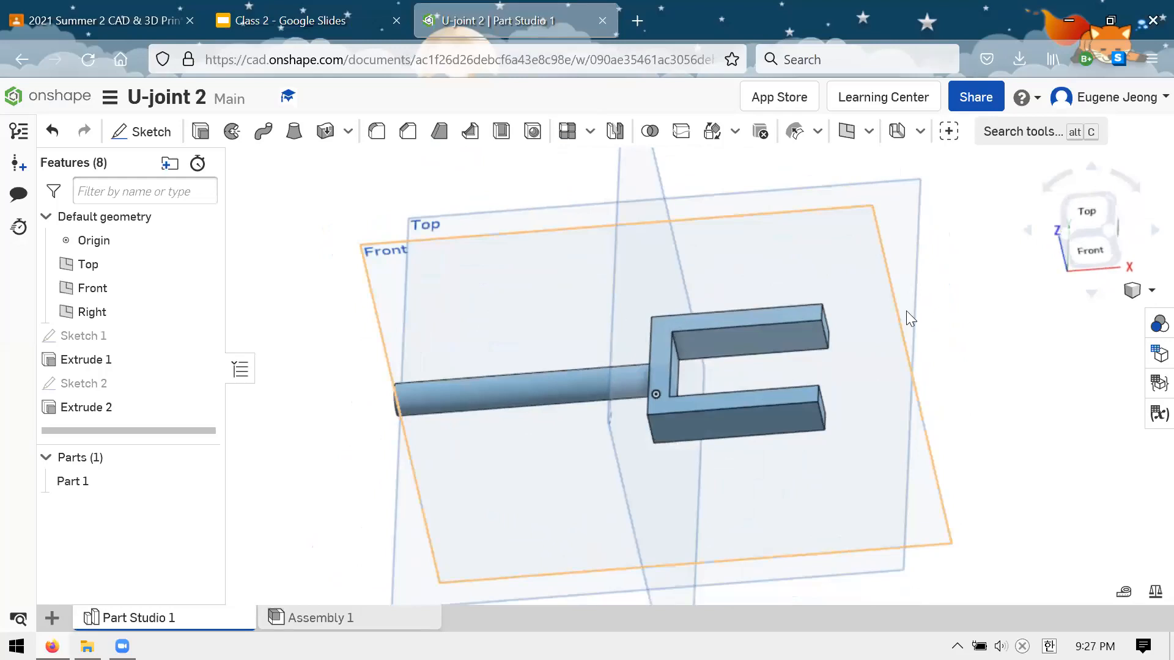
{"action": "key", "text": "shift+5"}
{"action": "scroll", "coordinate": [907, 312], "scroll_direction": "up", "scroll_amount": 3}
{"action": "scroll", "coordinate": [906, 312], "scroll_direction": "down", "scroll_amount": 3}
{"action": "scroll", "coordinate": [730, 313], "scroll_direction": "up", "scroll_amount": 2}
{"action": "scroll", "coordinate": [757, 324], "scroll_direction": "down", "scroll_amount": 3}
{"action": "scroll", "coordinate": [787, 341], "scroll_direction": "up", "scroll_amount": 3}
{"action": "right_click_drag", "start_coordinate": [787, 341], "coordinate": [911, 286]}
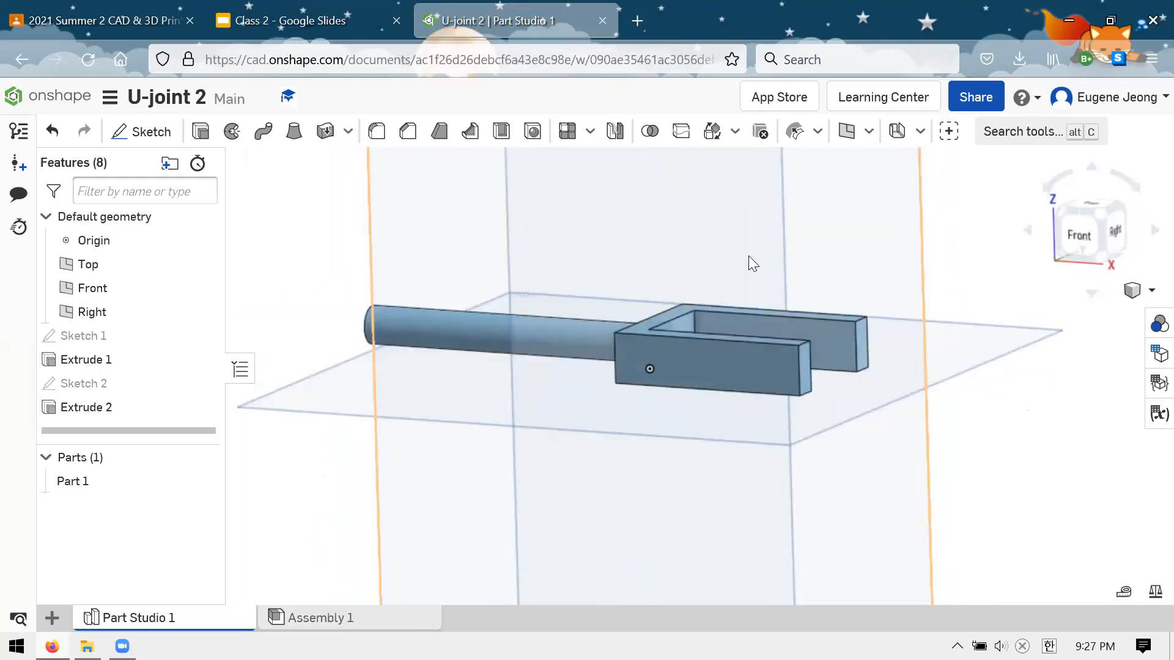
{"action": "key", "text": "shift+5"}
Switch to the Class 2 Google Slides deck and review the Clevis Drawing and Homework slides
{"action": "left_click", "coordinate": [298, 17]}
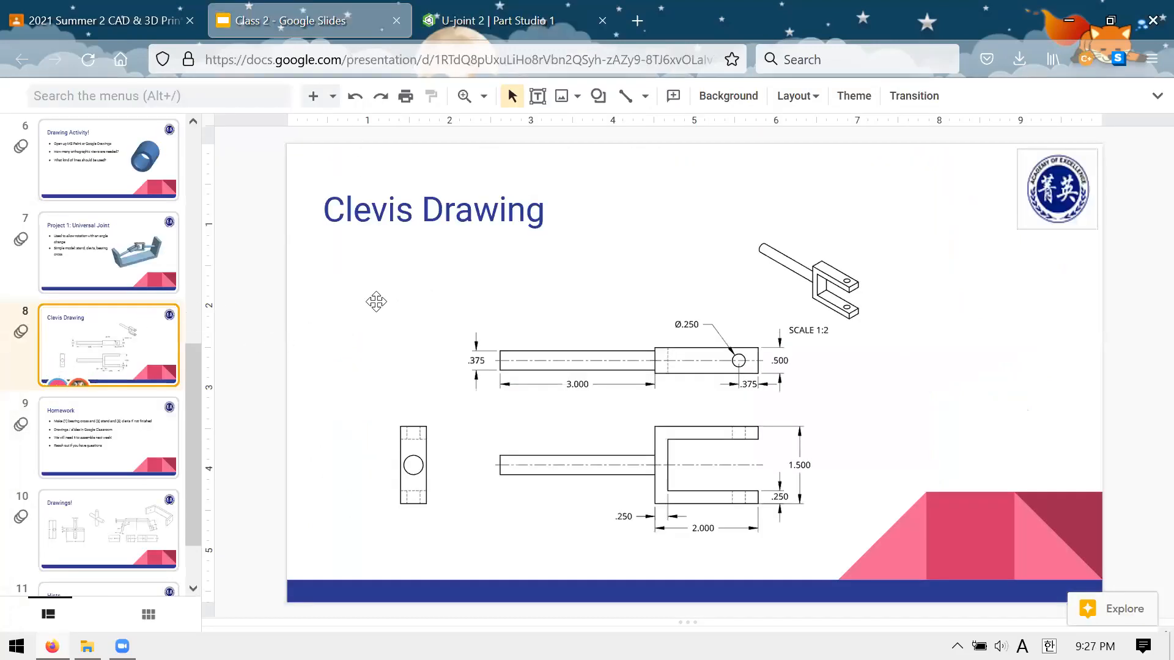
{"action": "key", "text": "Down"}
{"action": "scroll", "coordinate": [108, 335], "scroll_direction": "down", "scroll_amount": 2}
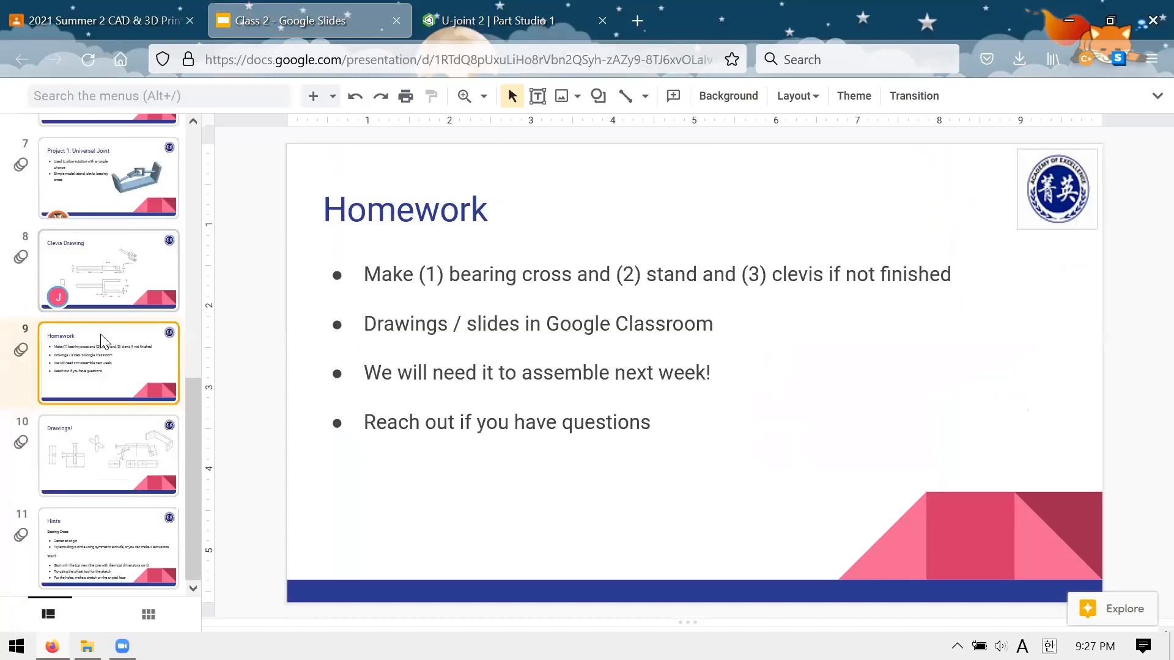
{"action": "key", "text": "Up"}
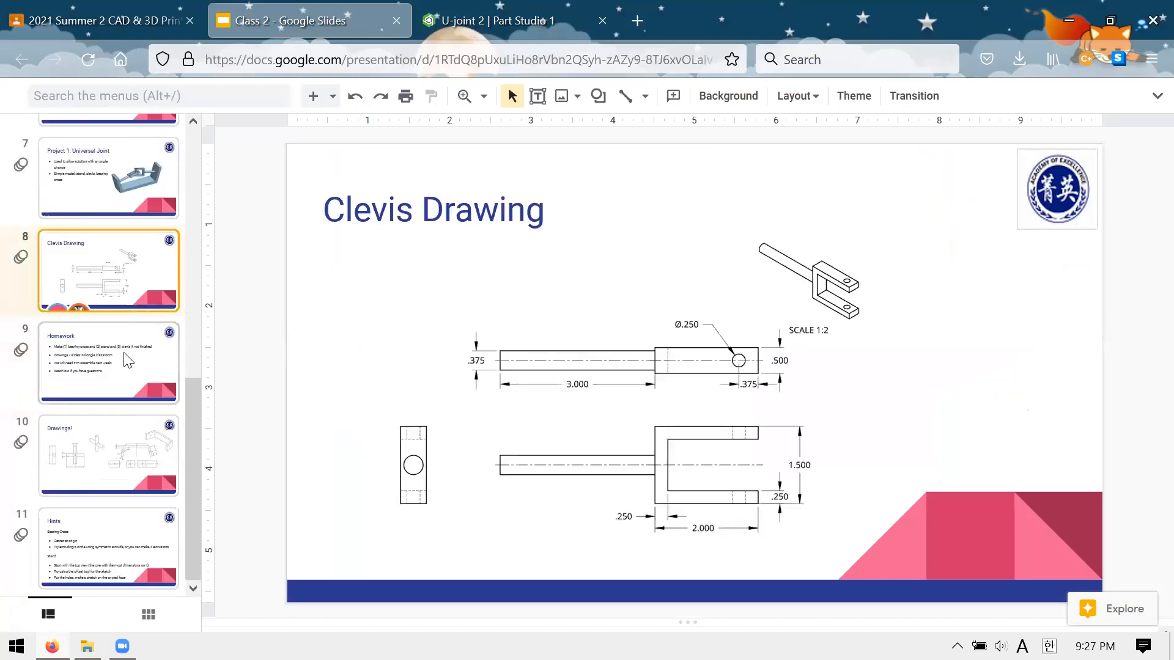
{"action": "left_click", "coordinate": [126, 356]}
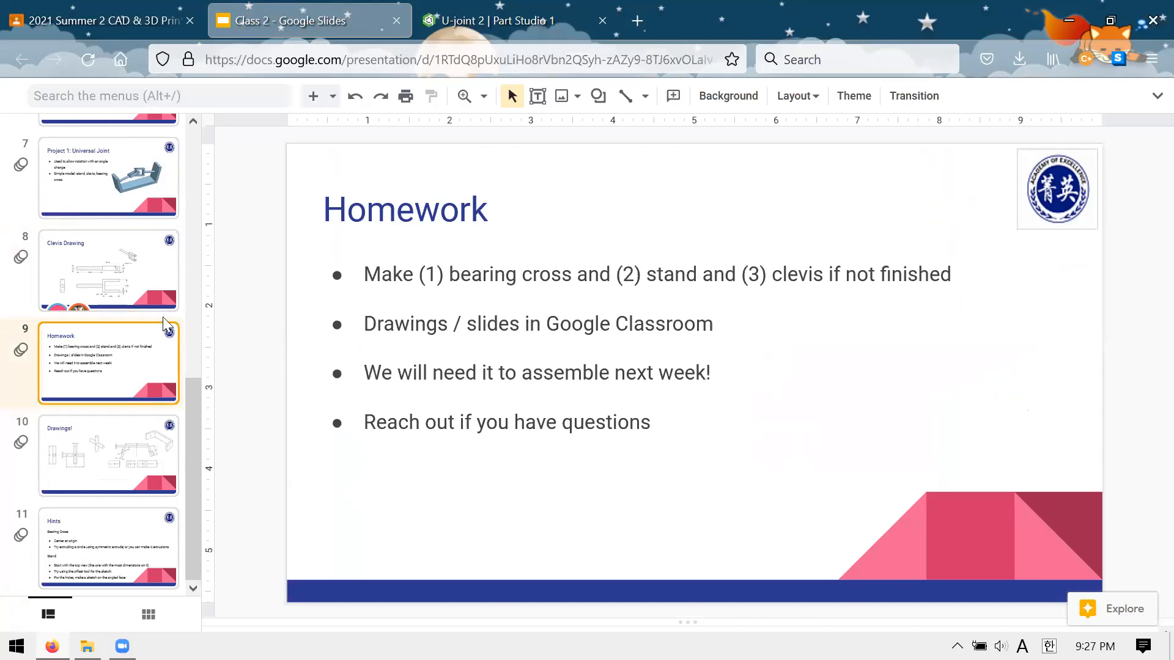
{"action": "left_click", "coordinate": [151, 293]}
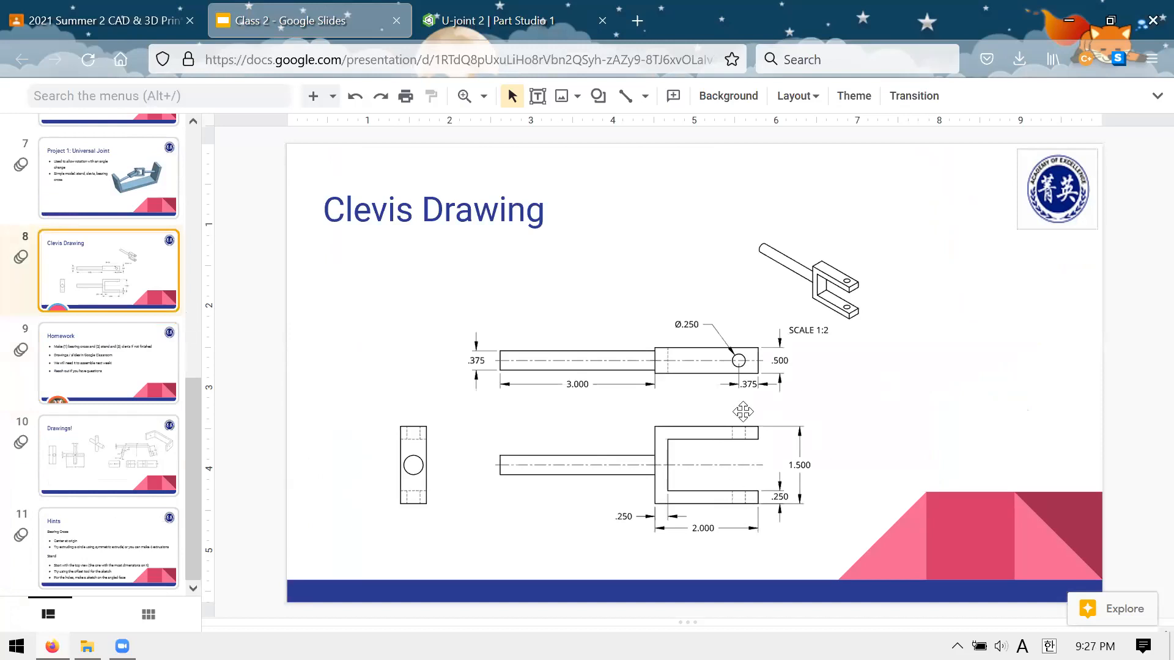
{"action": "left_click", "coordinate": [121, 378]}
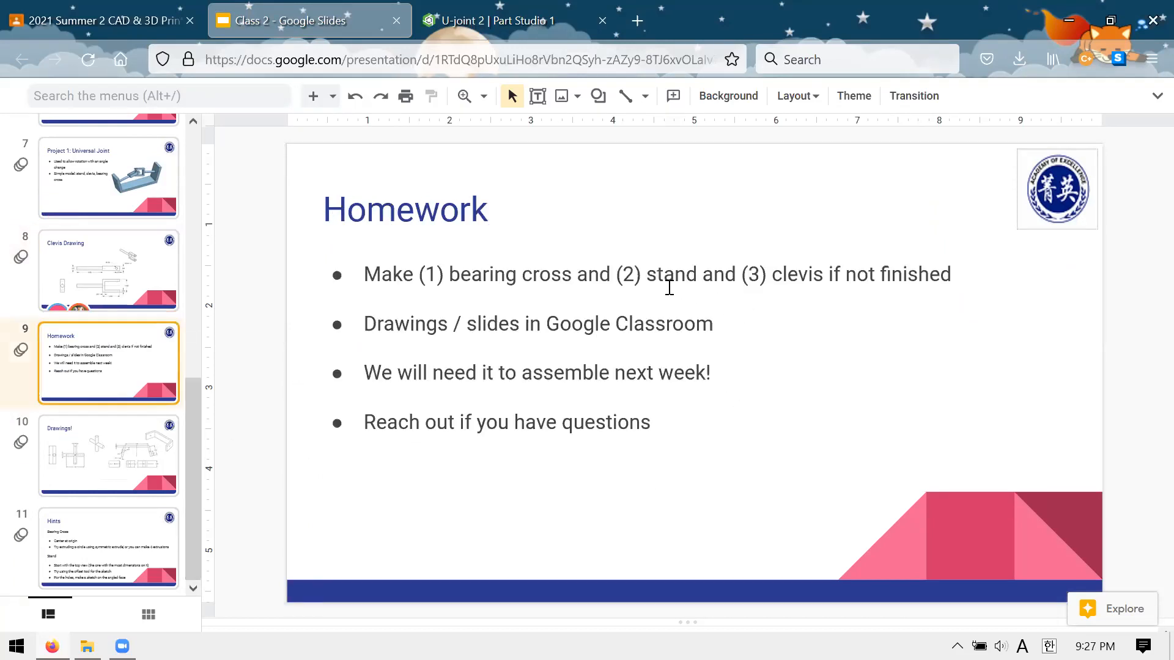
Switch to Google Classroom and view the Class 2 Homework material's Clevis.pdf, Stand.pdf and BearingCross.pdf attachments
{"action": "left_click", "coordinate": [52, 18]}
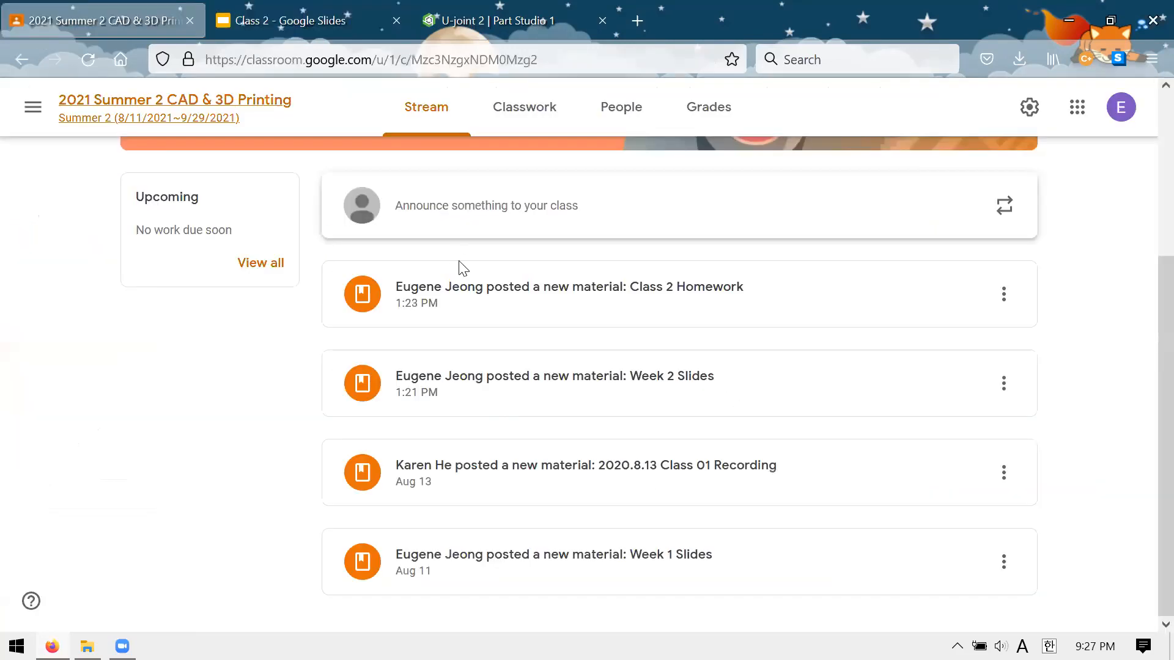
{"action": "left_click", "coordinate": [632, 318]}
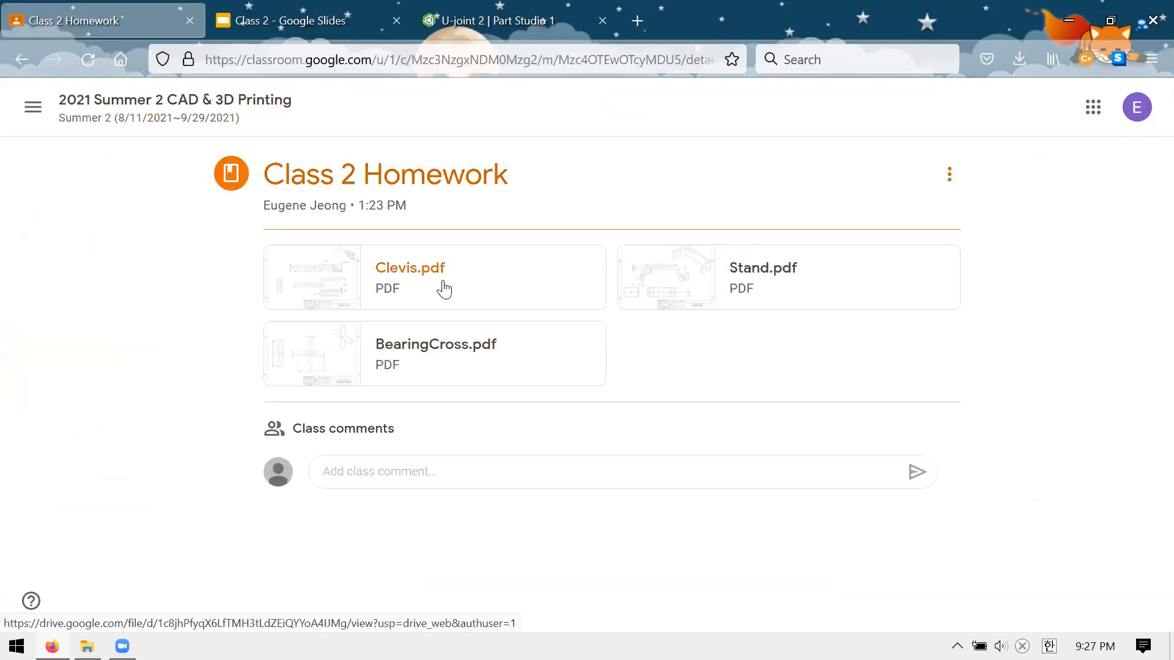
{"action": "left_click", "coordinate": [517, 286]}
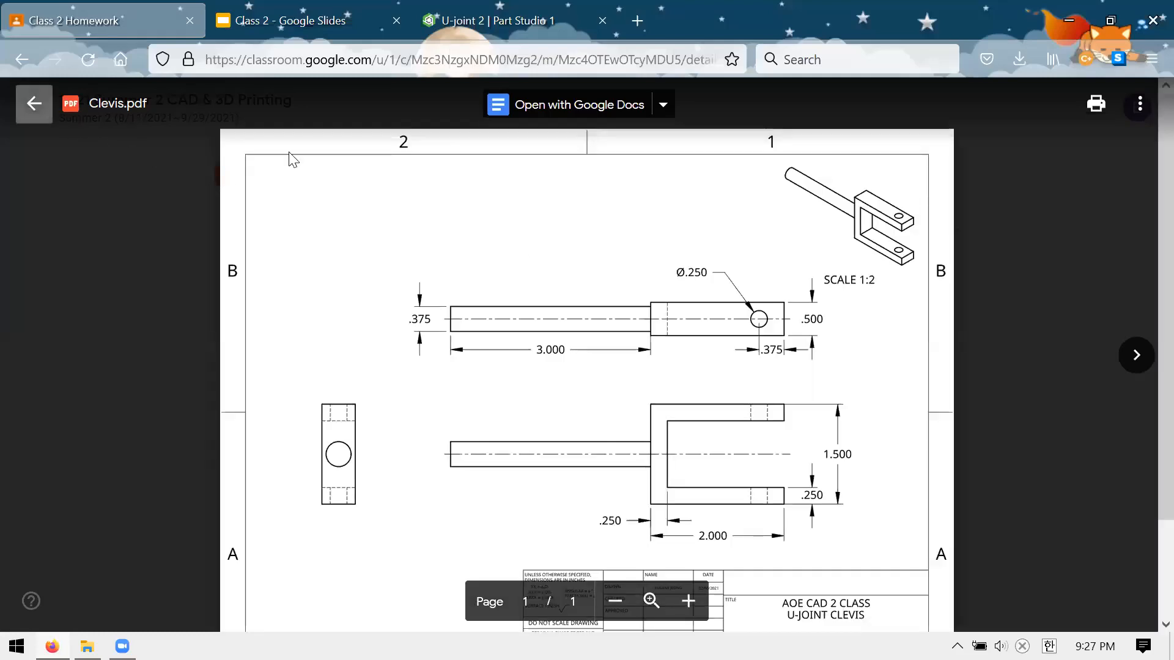
{"action": "key", "text": "Escape"}
{"action": "left_click", "coordinate": [828, 305]}
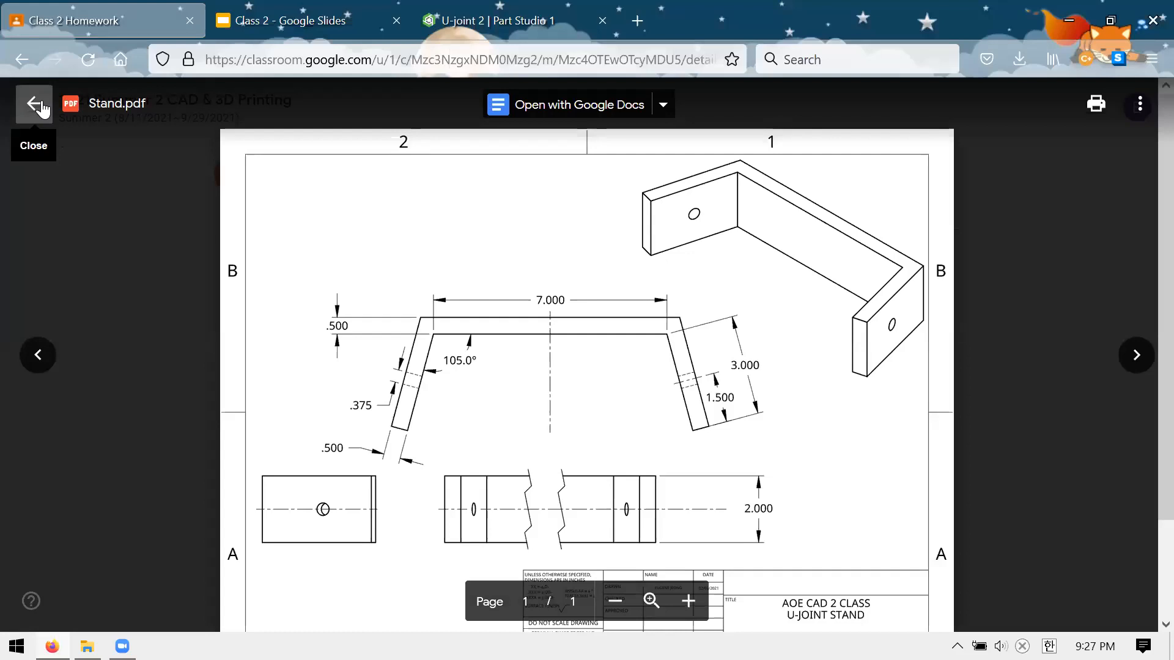
{"action": "key", "text": "Escape"}
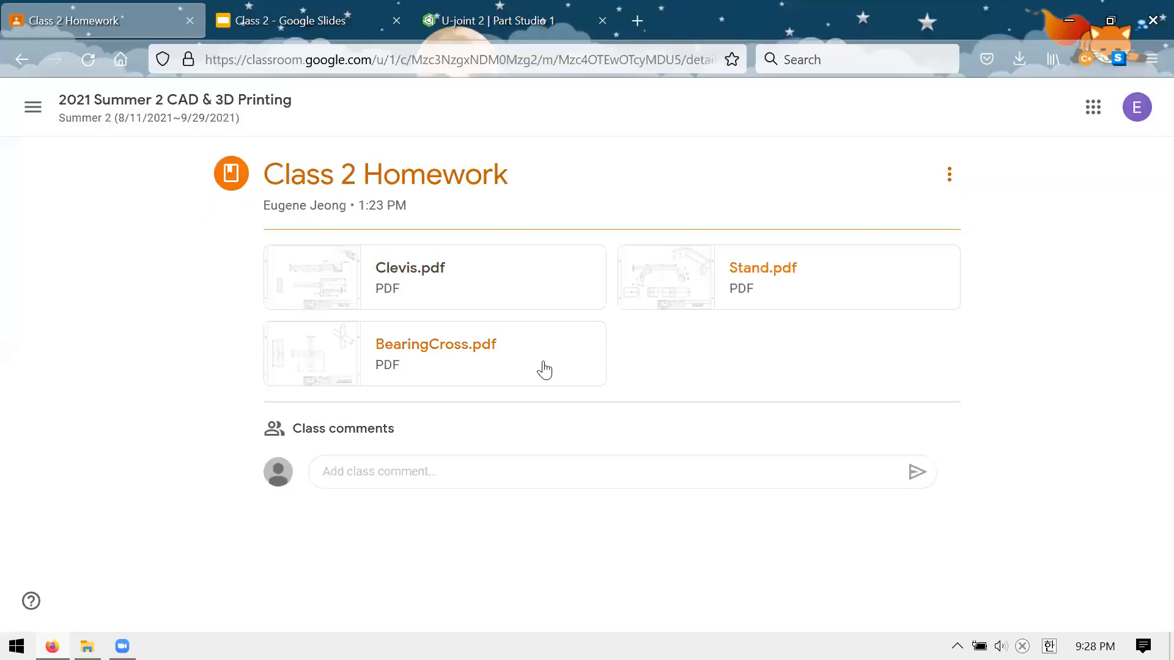
{"action": "left_click", "coordinate": [555, 359]}
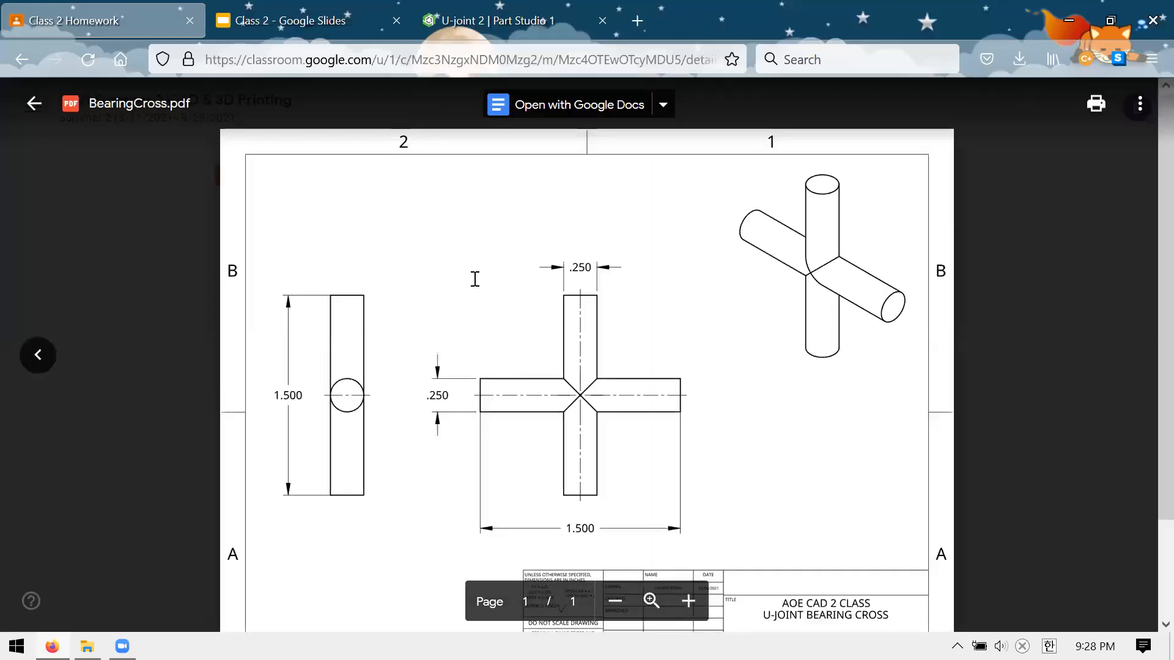
{"action": "scroll", "coordinate": [475, 279], "scroll_direction": "down", "scroll_amount": 3}
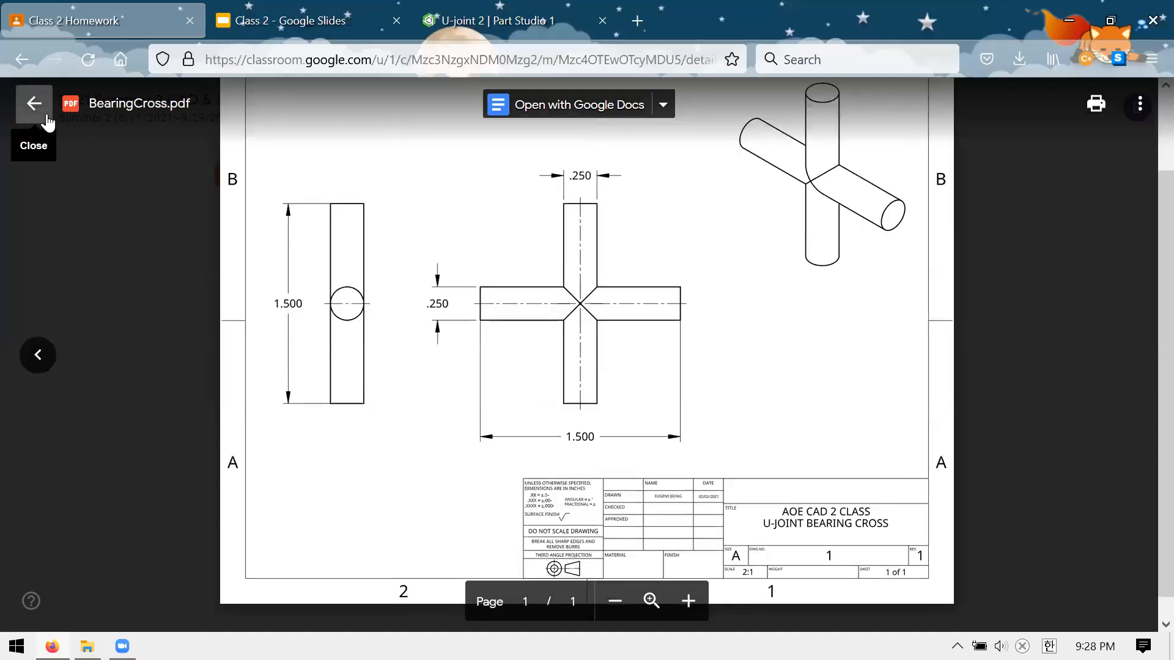
{"action": "left_click", "coordinate": [34, 103]}
Revisit the Homework slide, switch back to the U-joint 2 document in Onshape and create a new Part Studio in it
{"action": "left_click", "coordinate": [306, 29]}
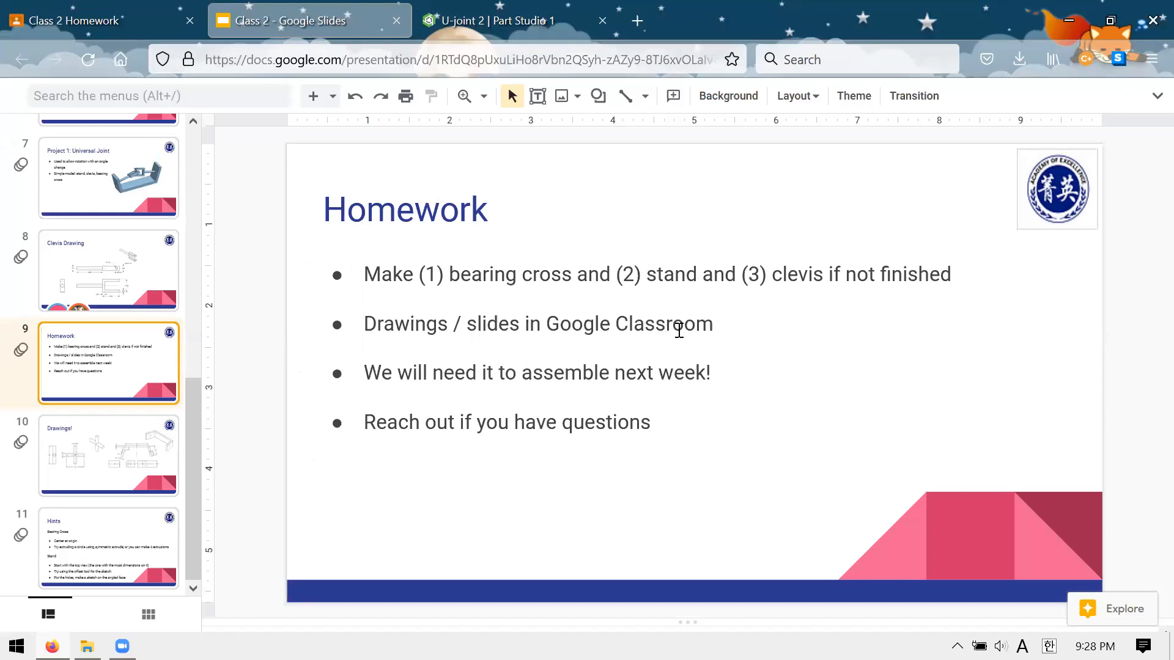
{"action": "left_click", "coordinate": [476, 24]}
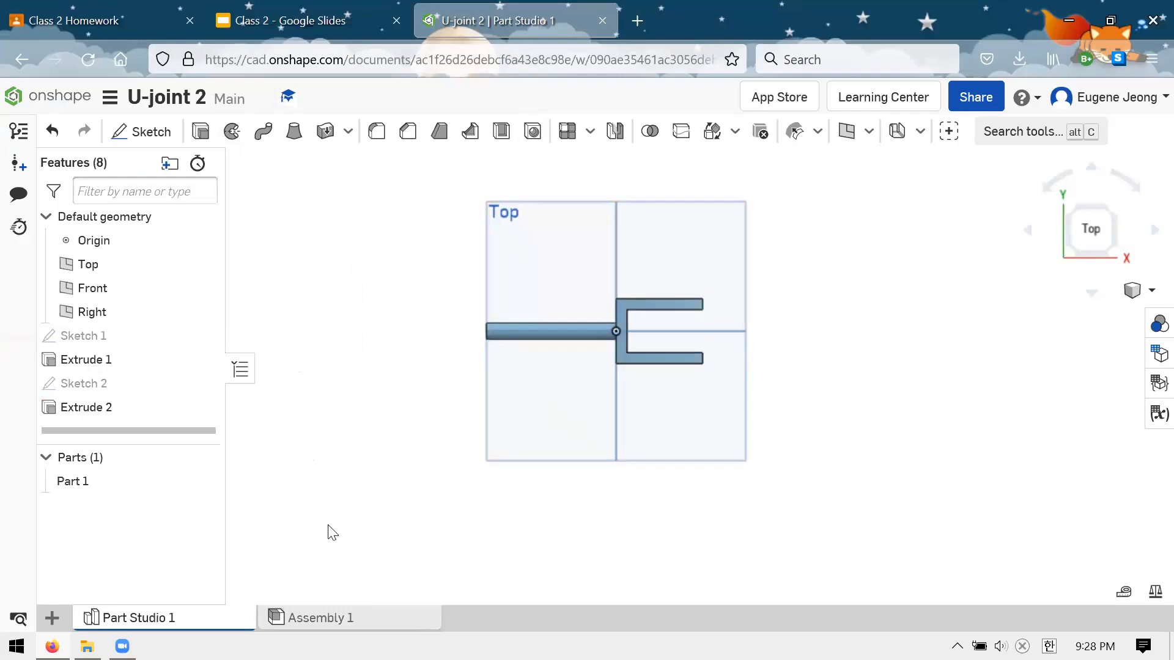
{"action": "left_click", "coordinate": [51, 620]}
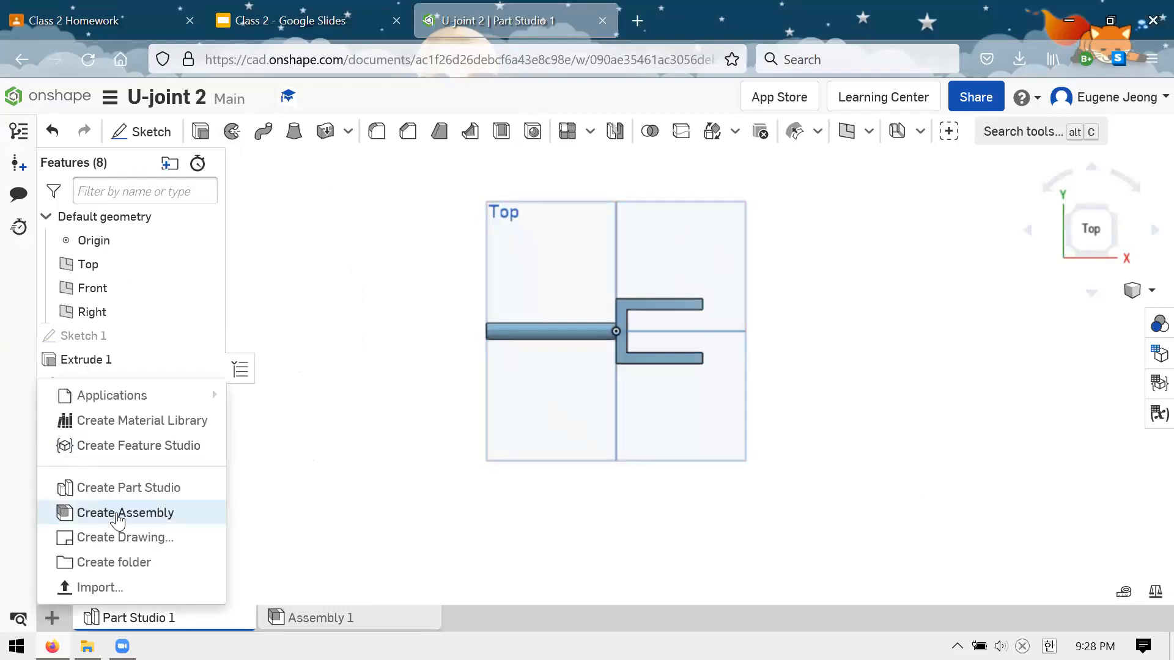
{"action": "left_click", "coordinate": [112, 482]}
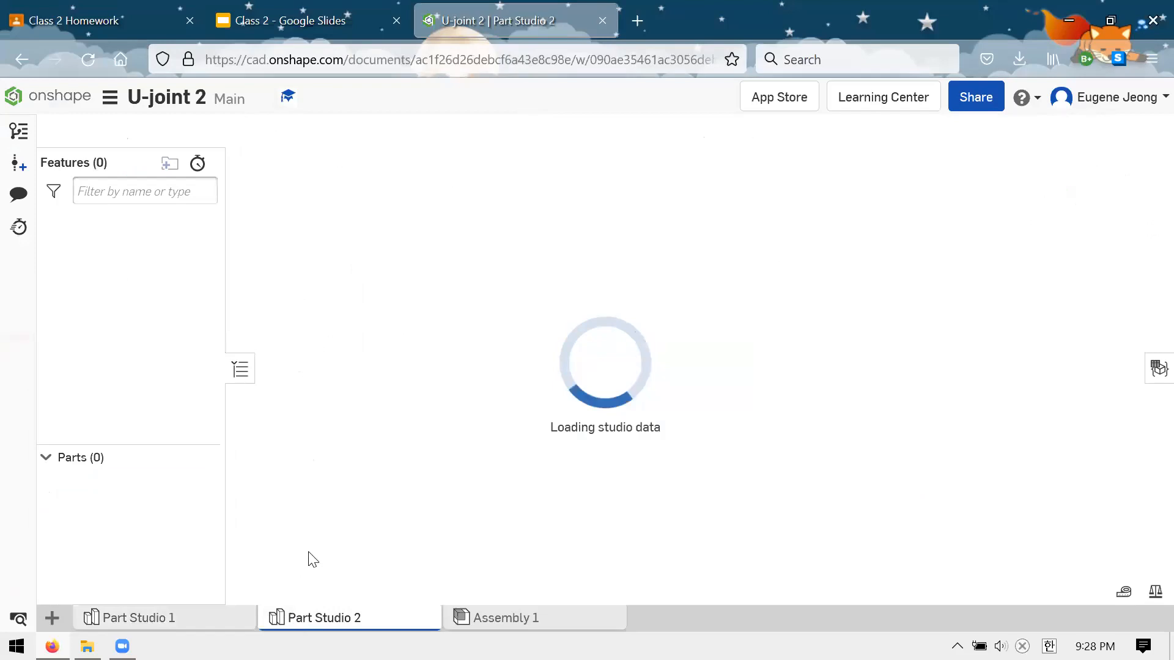
Return to the Class 2 slides in Google Slides and view the Drawings! and Homework slides
{"action": "key", "text": "ctrl+shift+Tab"}
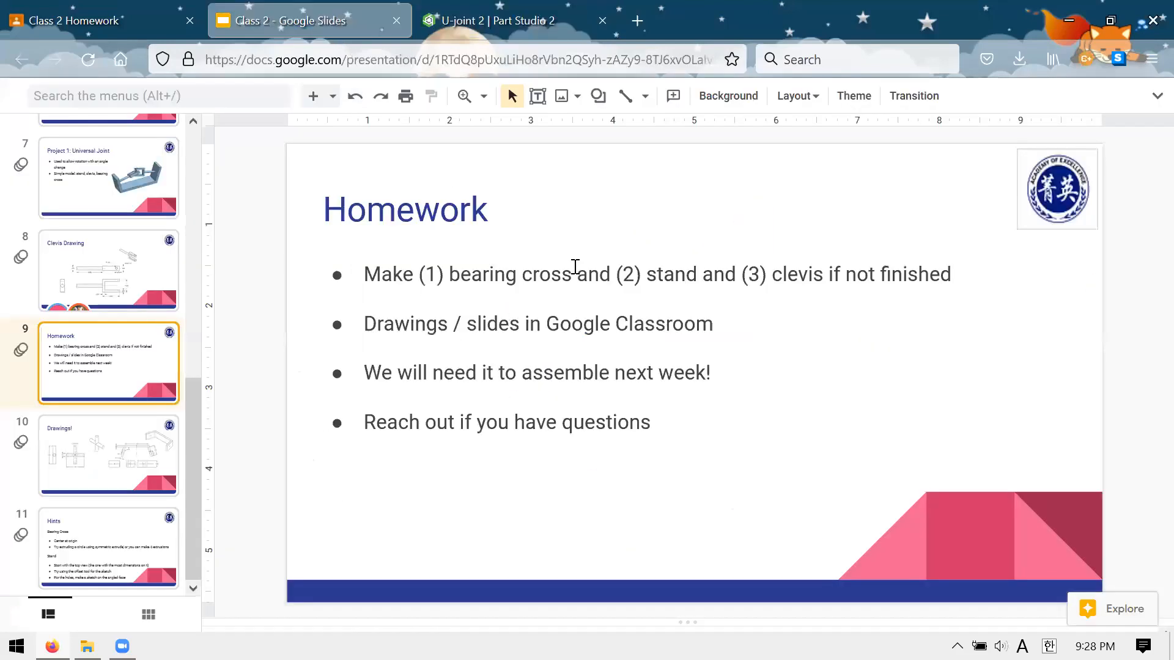
{"action": "left_click", "coordinate": [125, 461]}
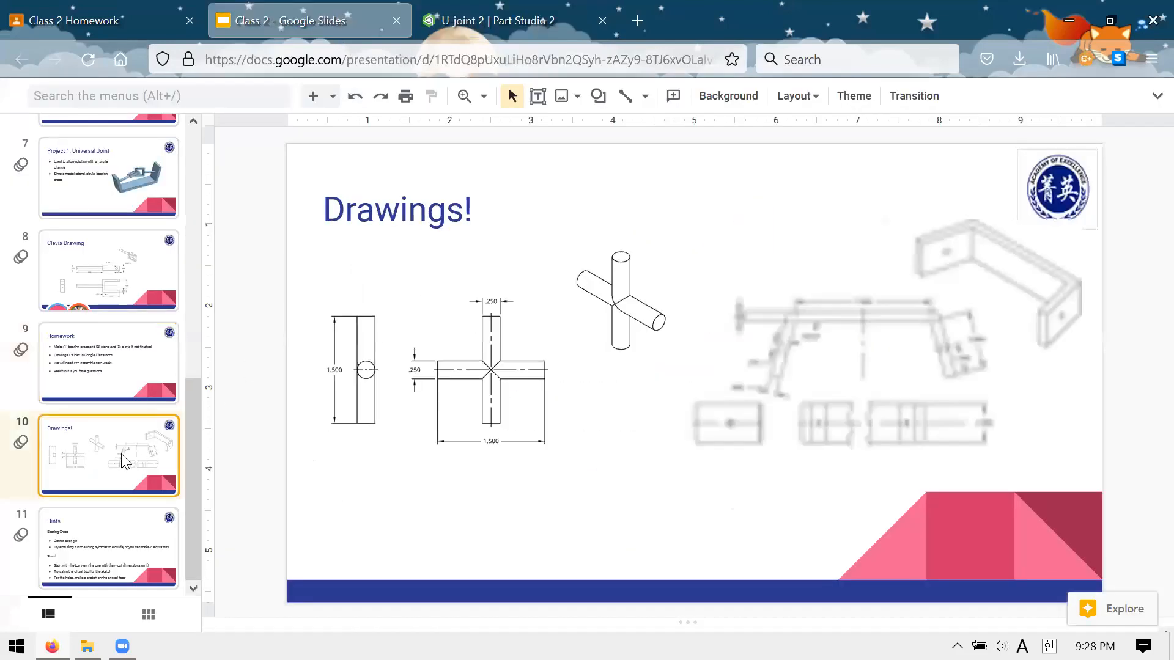
{"action": "left_click", "coordinate": [112, 378]}
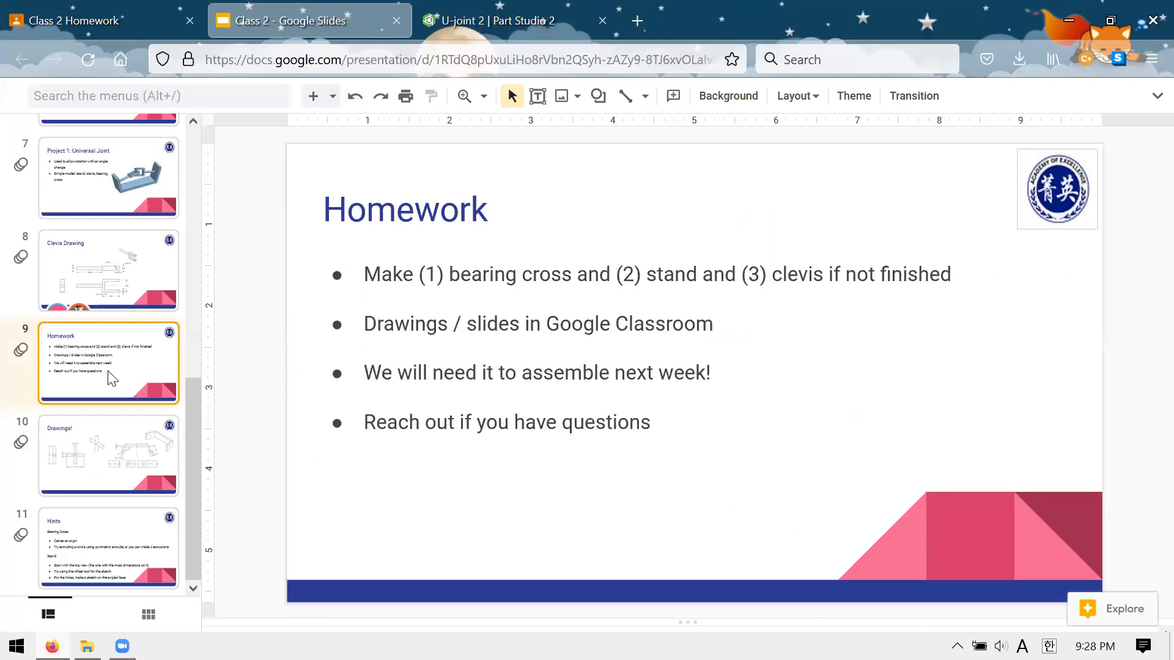
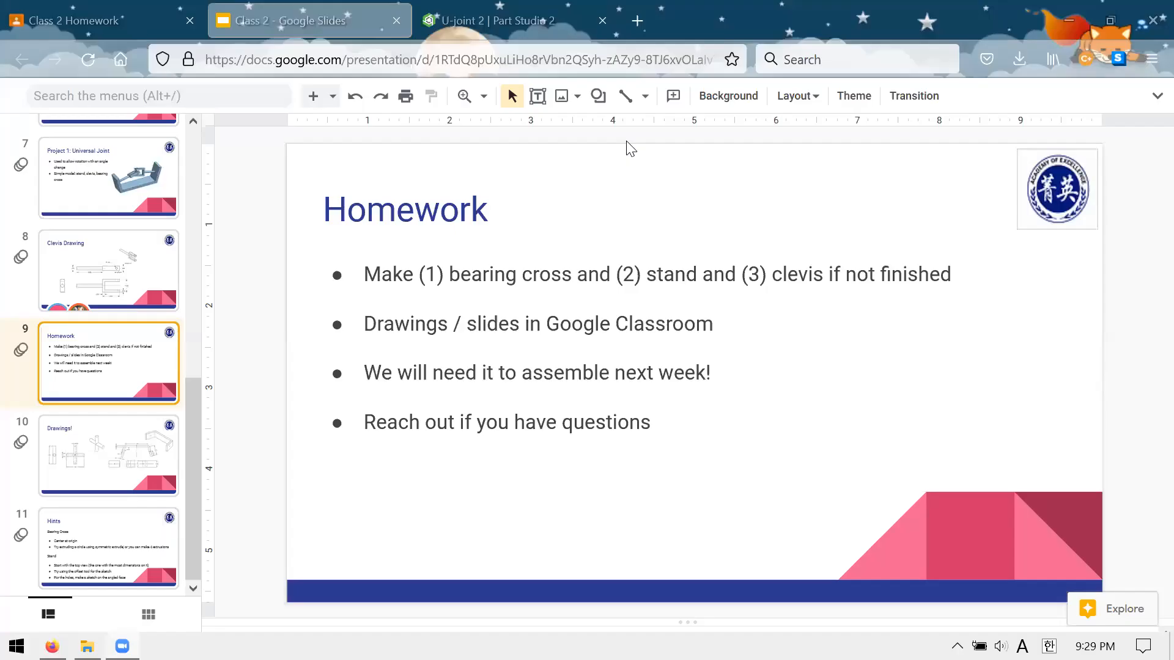
Revisit the Clevis Drawing and Drawings! slides in the Class 2 deck to review the dimensioned parts
{"action": "left_click", "coordinate": [463, 30]}
{"action": "left_click", "coordinate": [310, 28]}
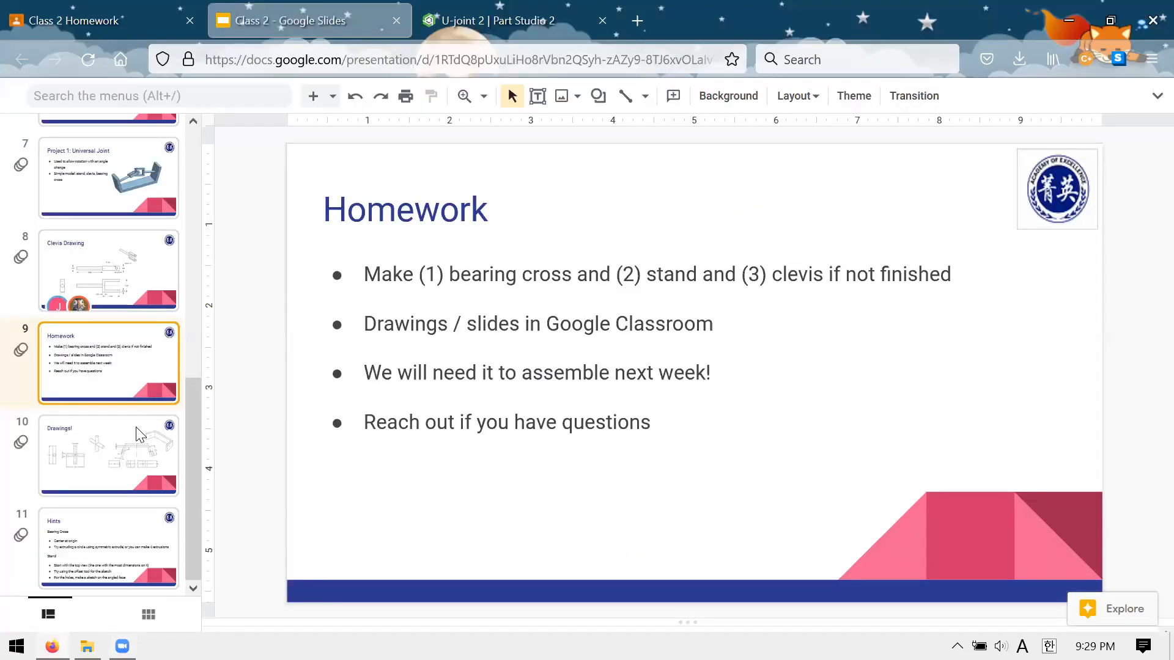
{"action": "left_click", "coordinate": [125, 458]}
{"action": "left_click", "coordinate": [150, 293]}
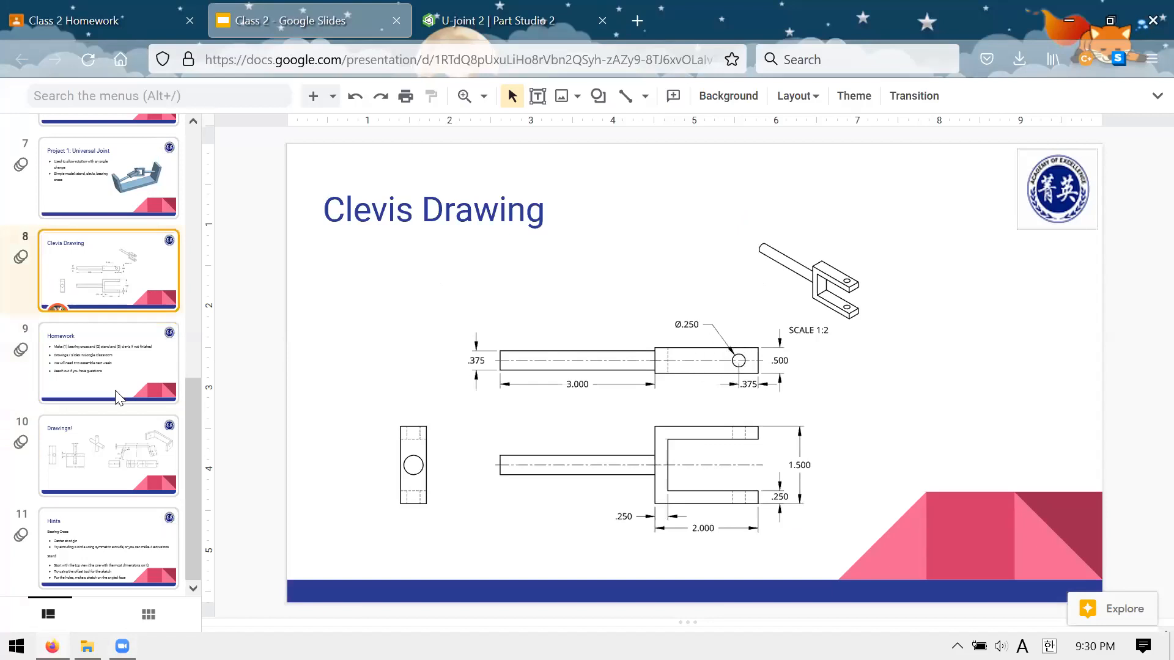
{"action": "left_click", "coordinate": [70, 440]}
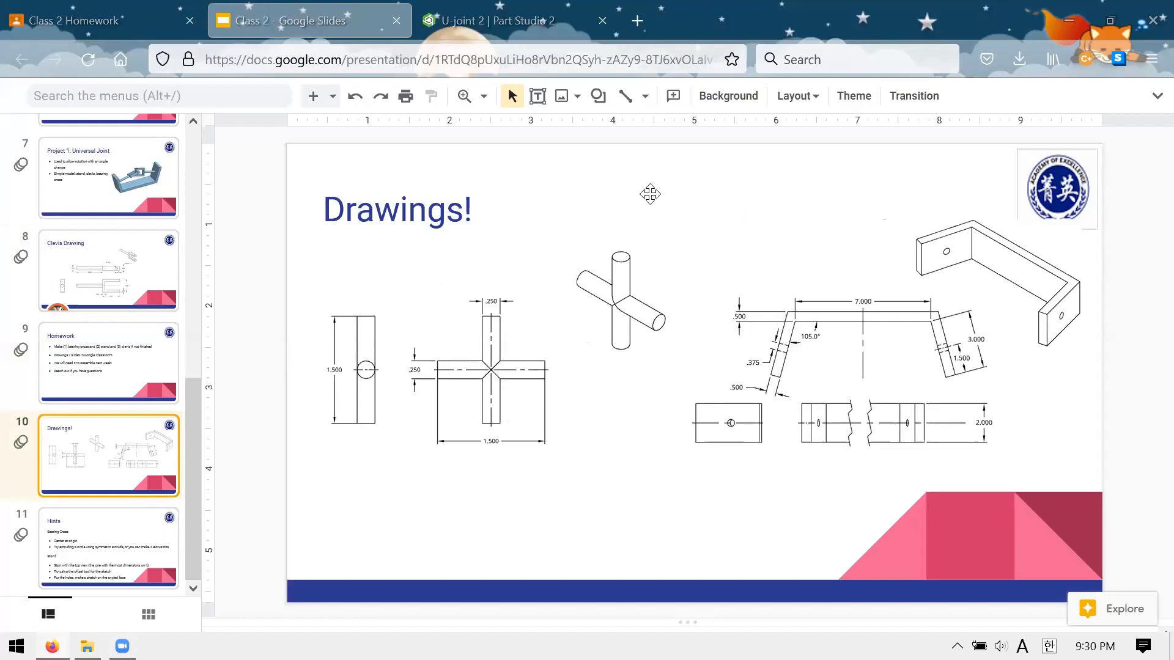
Revisit the Class 2 Homework page in Google Classroom, then switch to Onshape and view the clevis in Part Studio 1 of U-joint 2
{"action": "left_click", "coordinate": [133, 22]}
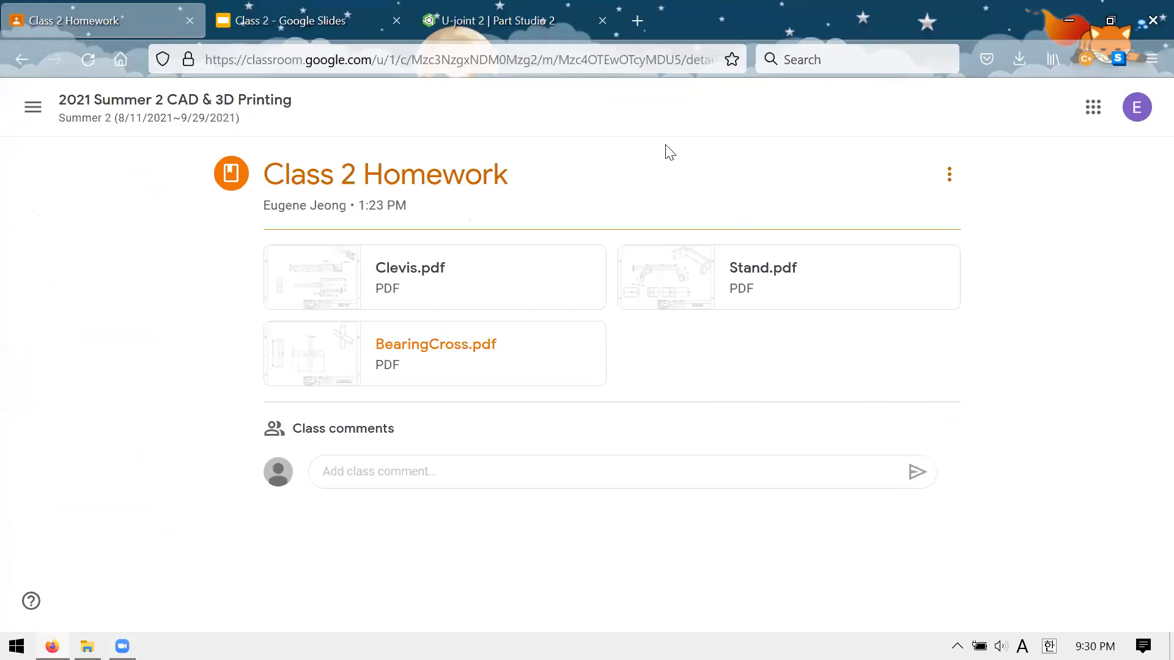
{"action": "left_click", "coordinate": [514, 23]}
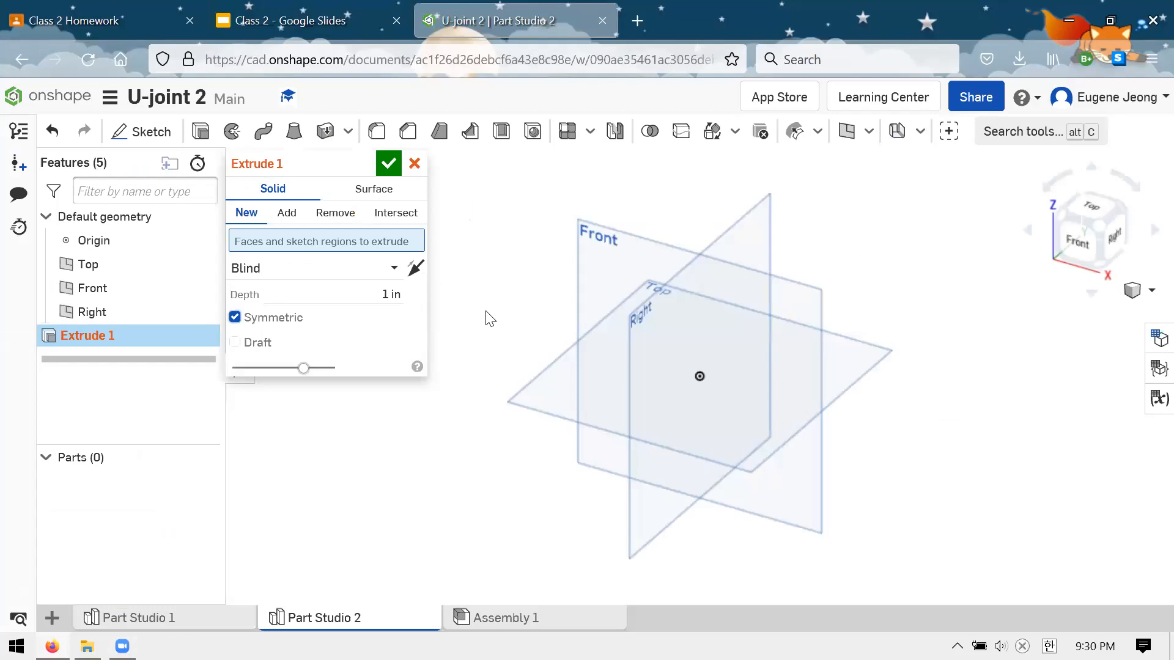
{"action": "left_click", "coordinate": [207, 619]}
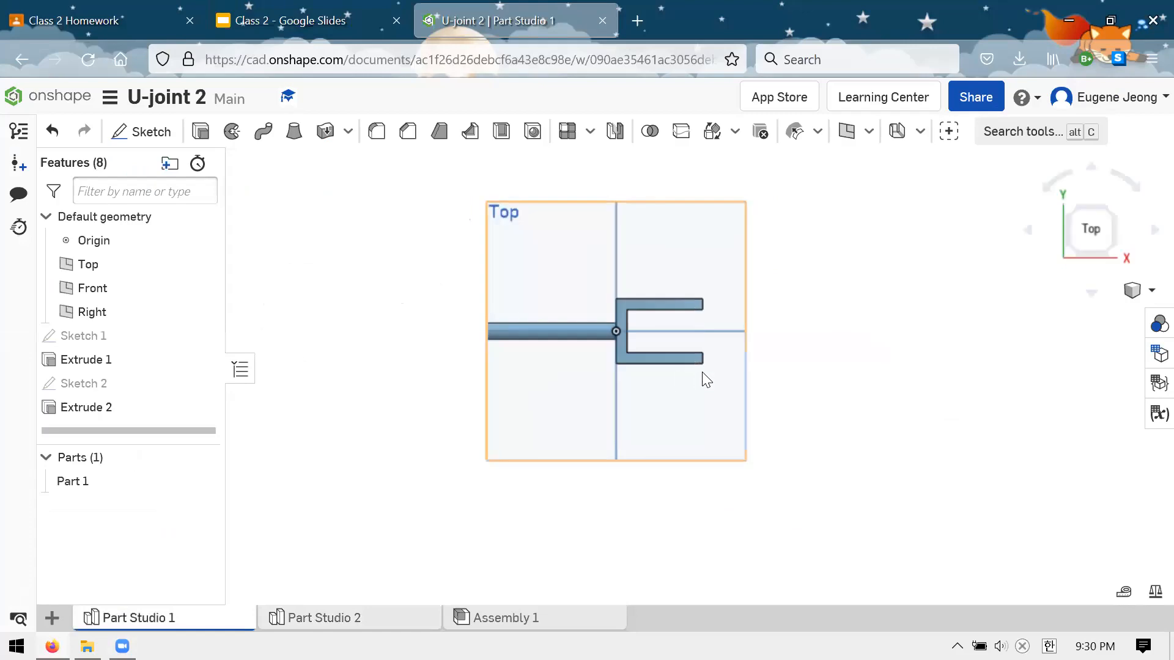
{"action": "right_click_drag", "start_coordinate": [819, 301], "coordinate": [868, 218]}
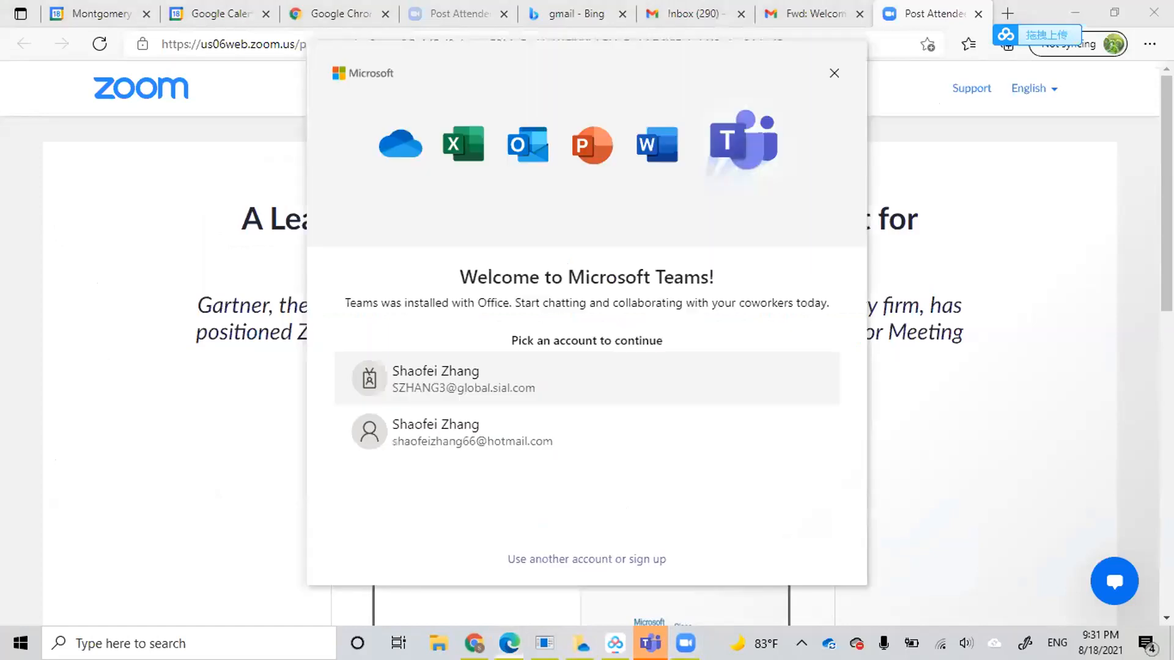
Switch to the Onshape Untitled document in Chrome and view the open Sketch 1 from the front
{"action": "left_click", "coordinate": [615, 643]}
{"action": "left_click", "coordinate": [510, 643]}
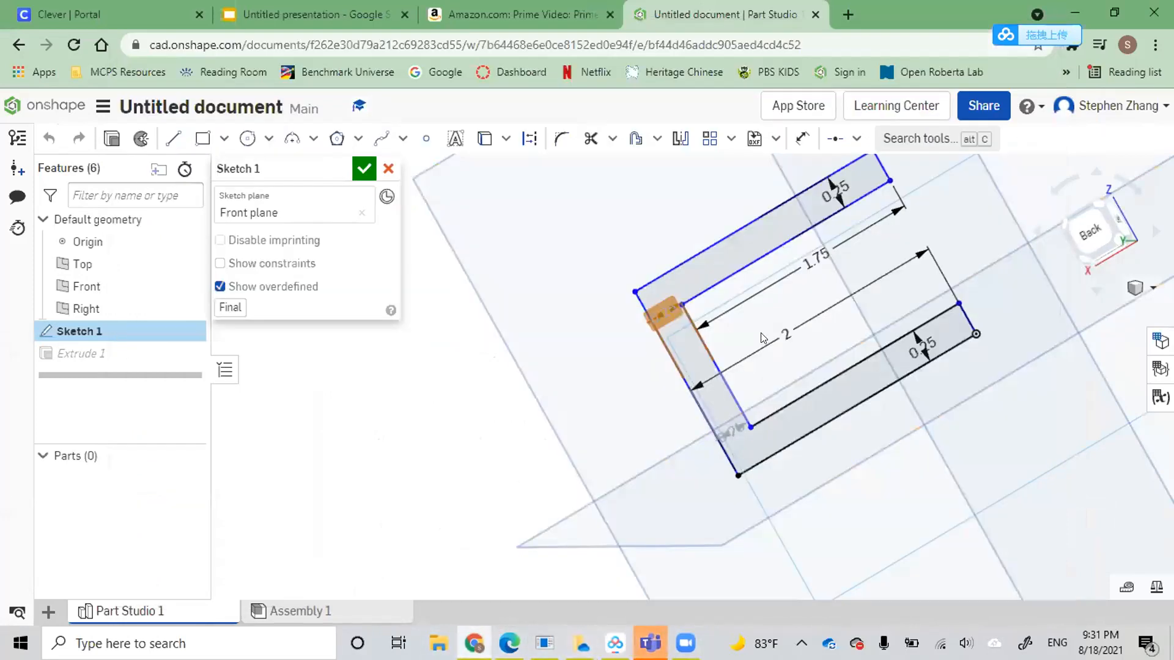
{"action": "mouse_move", "coordinate": [982, 348]}
{"action": "right_mouse_down"}
{"action": "mouse_move", "coordinate": [940, 357]}
{"action": "mouse_move", "coordinate": [936, 385]}
{"action": "mouse_move", "coordinate": [993, 371]}
{"action": "right_mouse_up"}
{"action": "left_click", "coordinate": [1155, 232]}
{"action": "left_click", "coordinate": [1155, 231]}
{"action": "left_click", "coordinate": [1155, 231]}
{"action": "left_click", "coordinate": [1155, 232]}
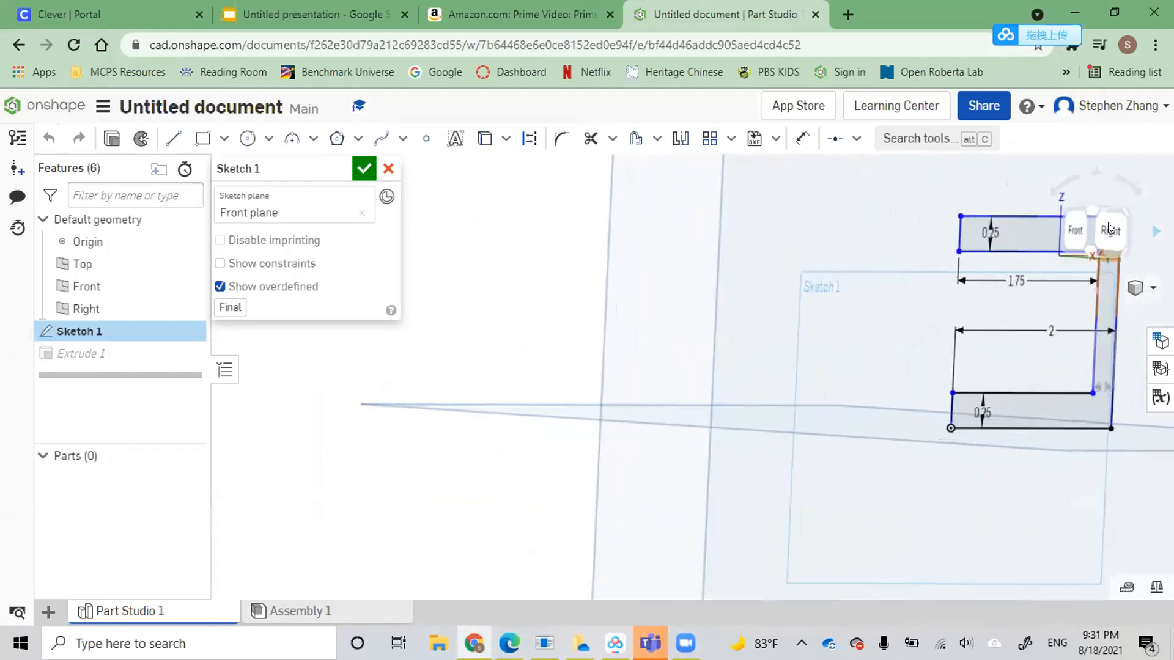
{"action": "left_click", "coordinate": [1076, 231]}
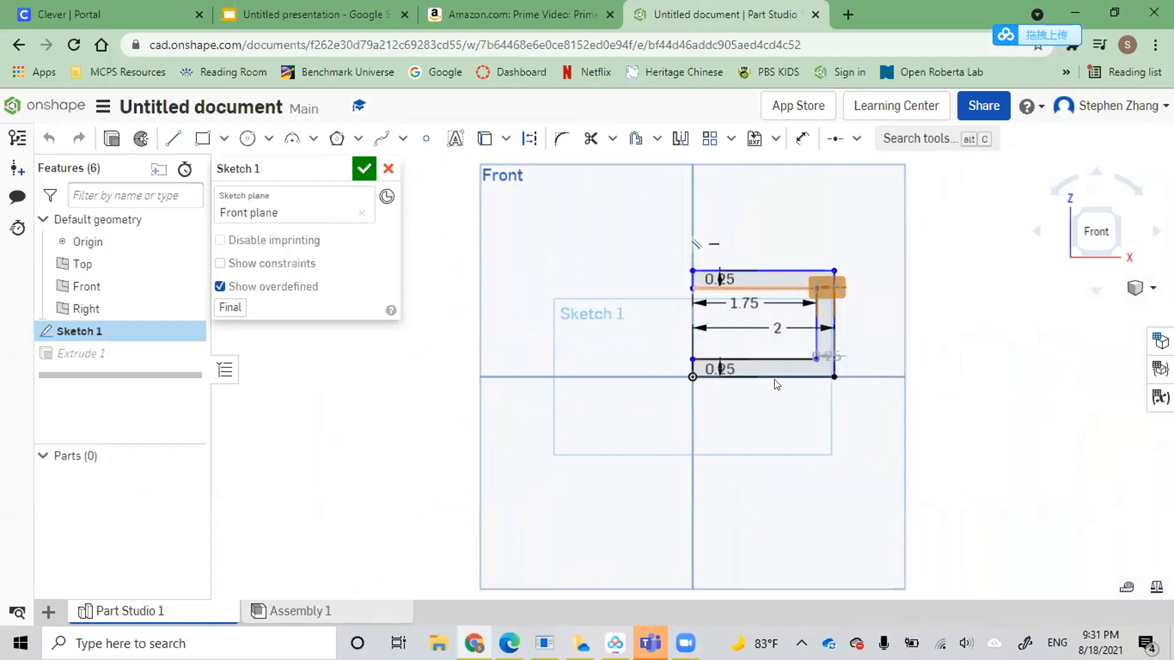
Try a coincident constraint between the upper arm's inner edge and the lower arm's bottom edge in Sketch 1, and undo it
{"action": "left_click", "coordinate": [736, 304]}
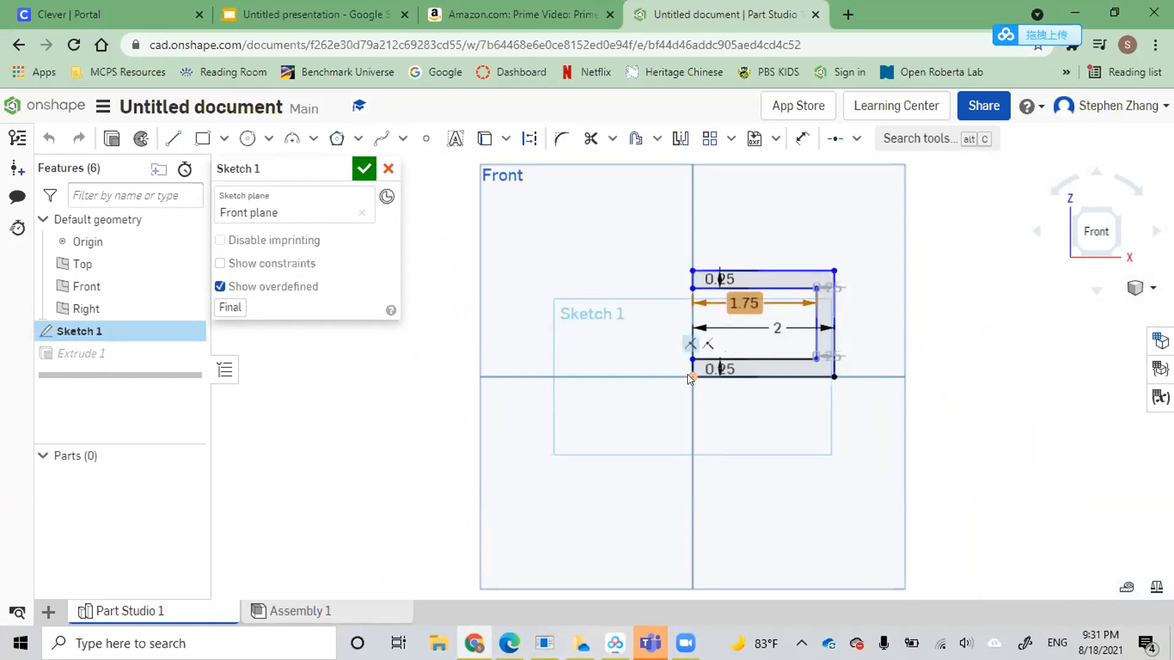
{"action": "left_click", "coordinate": [835, 138]}
{"action": "left_click", "coordinate": [856, 139]}
{"action": "left_click", "coordinate": [858, 168]}
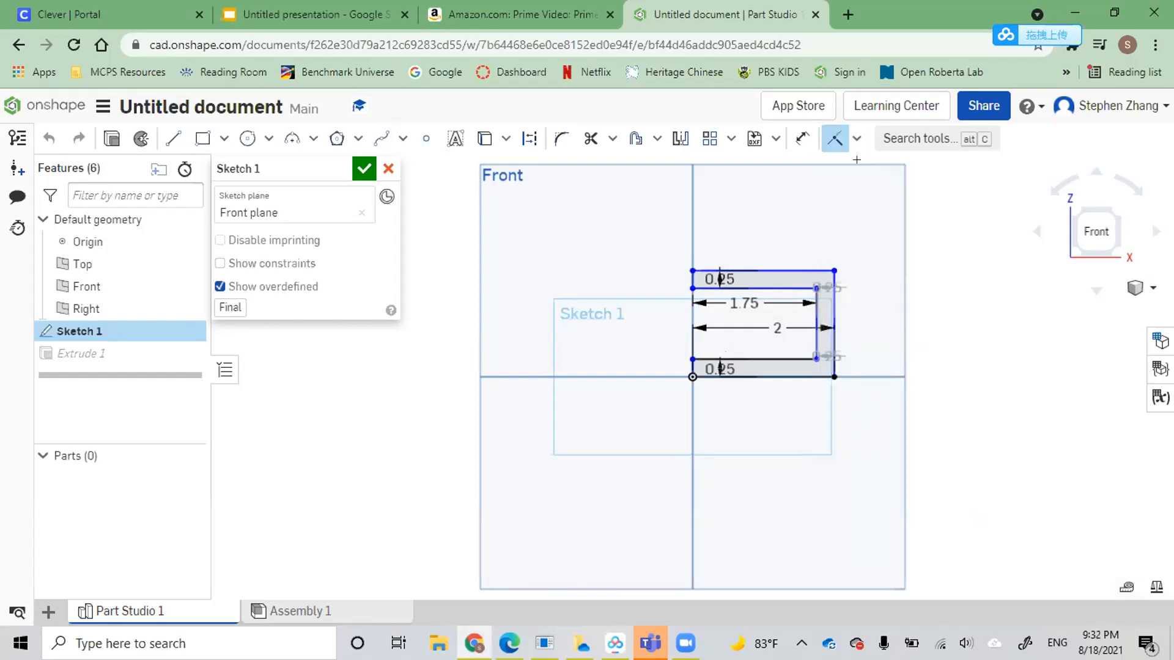
{"action": "left_click", "coordinate": [738, 286]}
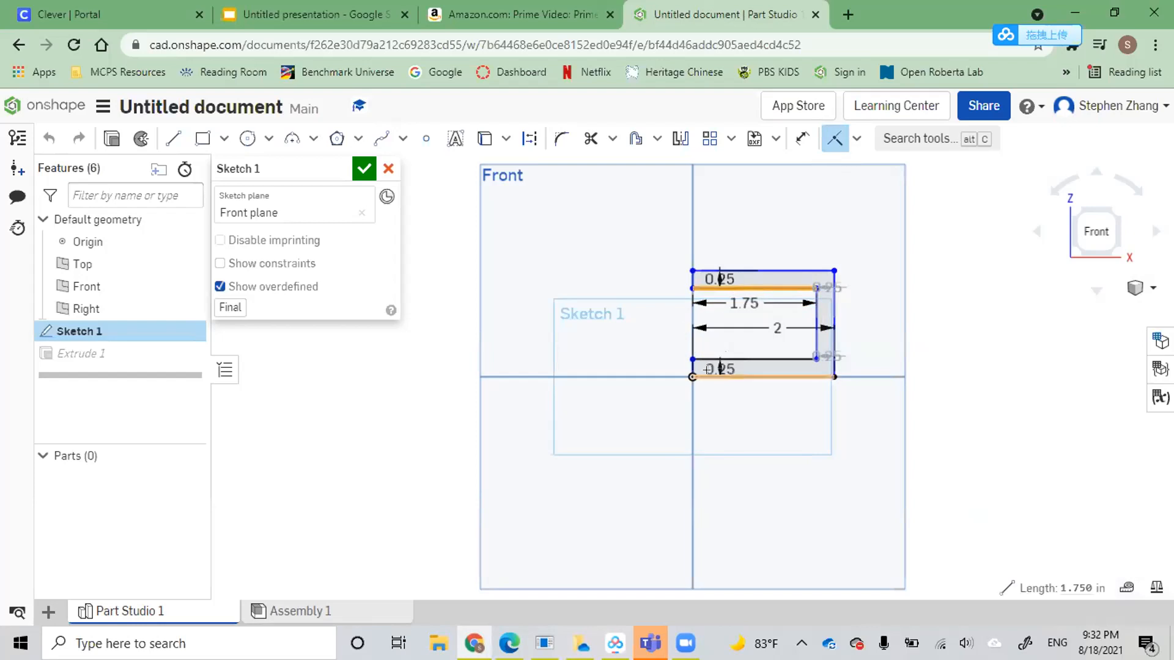
{"action": "left_click", "coordinate": [687, 376]}
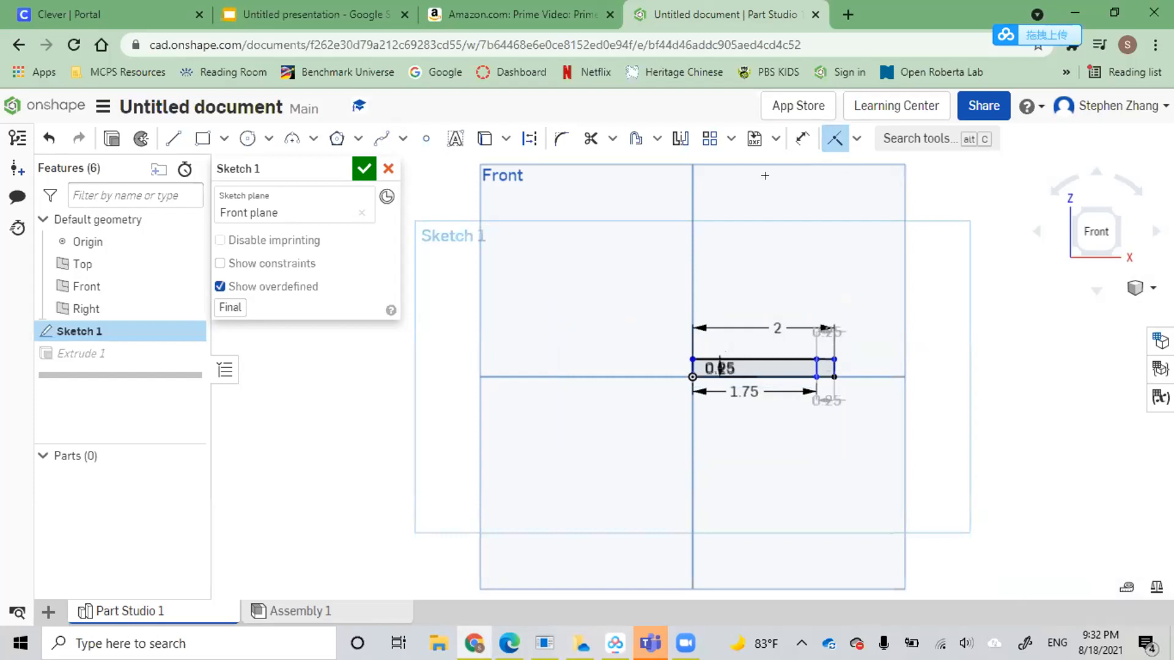
{"action": "right_click", "coordinate": [813, 254]}
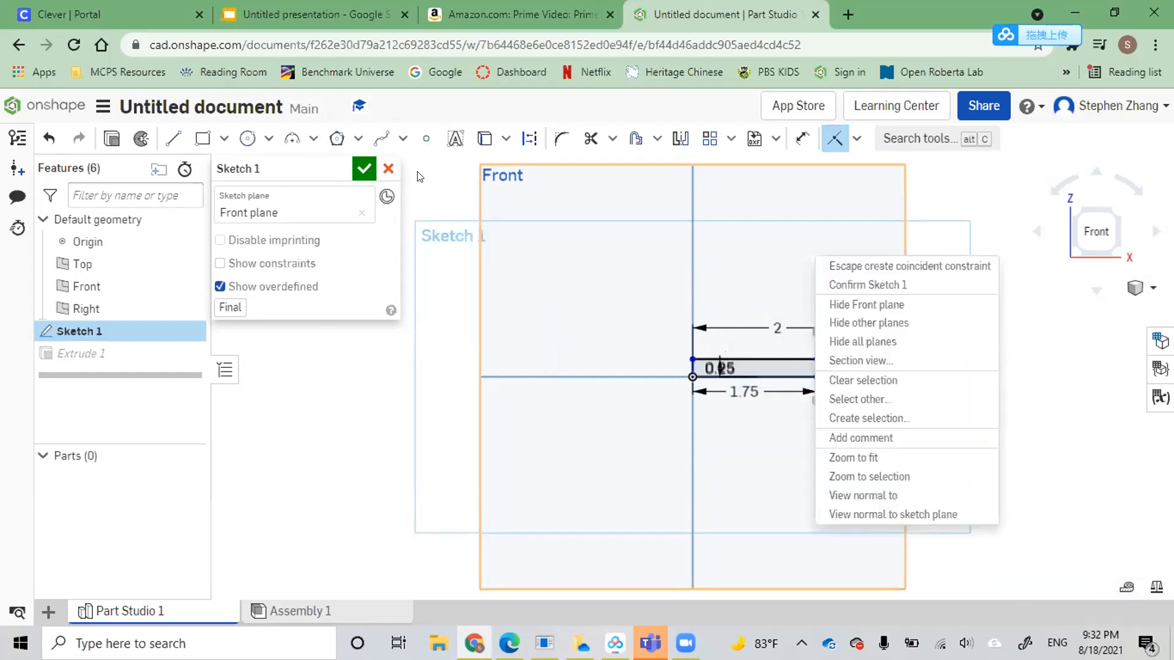
{"action": "left_click", "coordinate": [776, 209]}
{"action": "right_click_drag", "start_coordinate": [499, 162], "coordinate": [452, 155]}
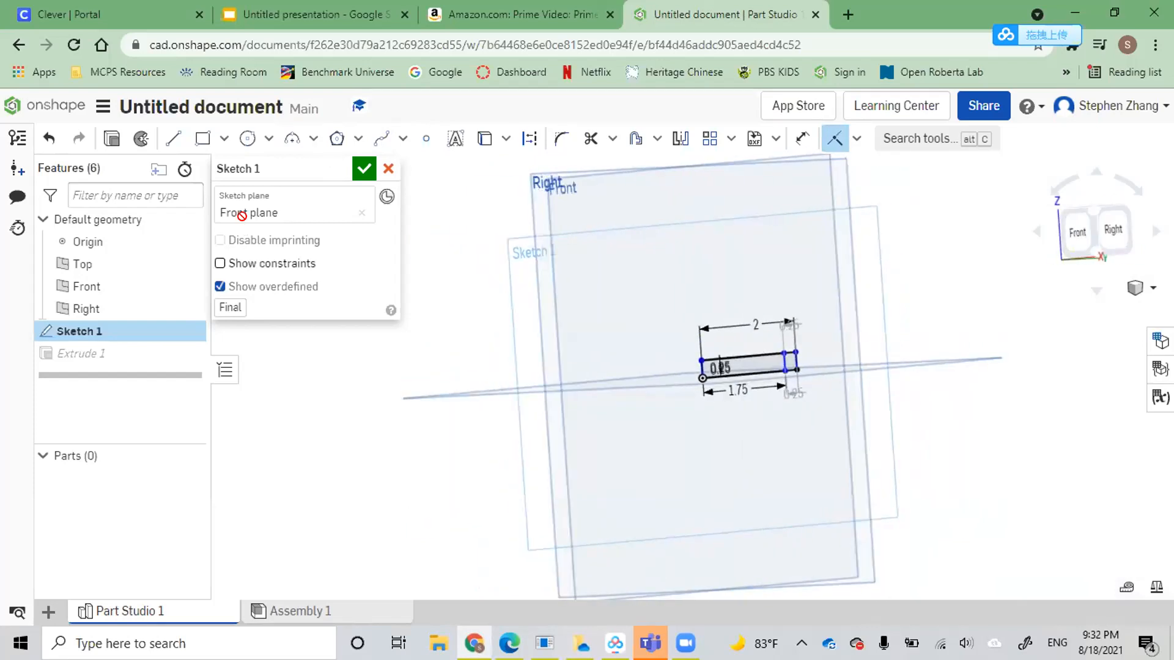
{"action": "key", "text": "ctrl+z"}
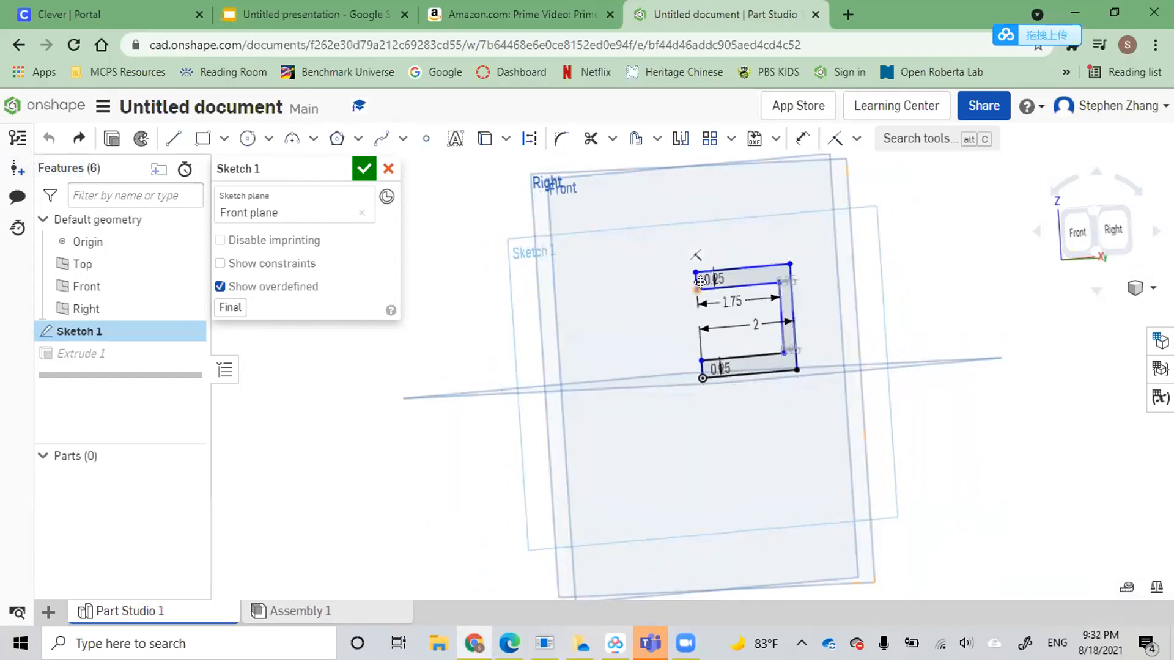
Close Sketch 1 without keeping its edits and inspect the extruded fork from the side
{"action": "left_click", "coordinate": [387, 165]}
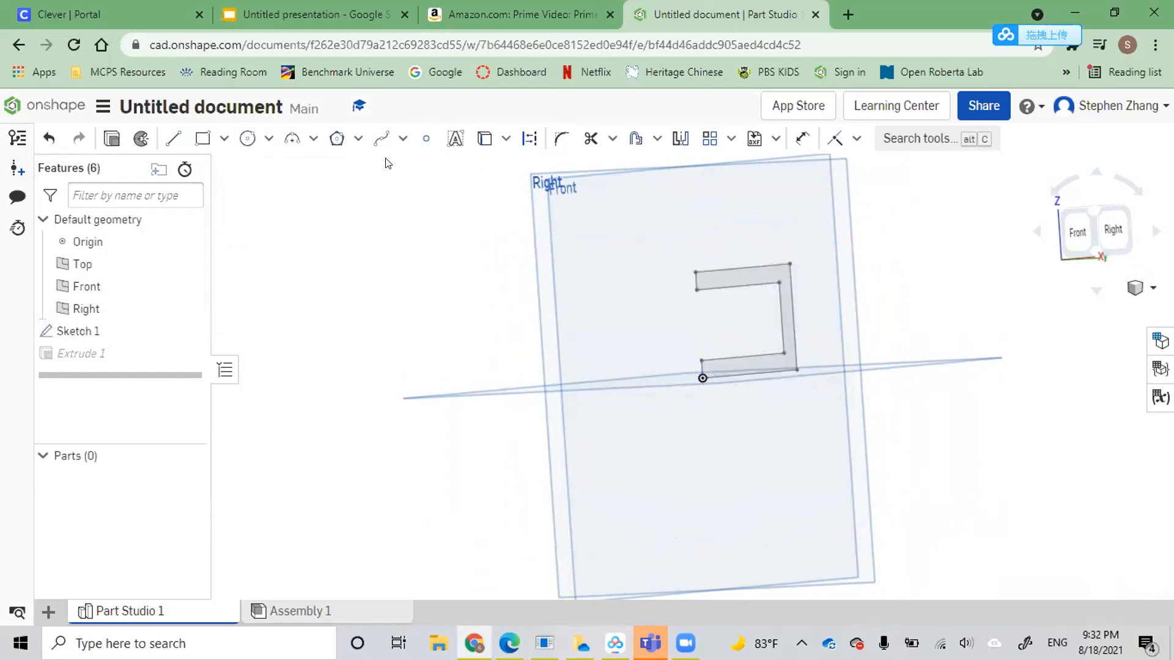
{"action": "right_click_drag", "start_coordinate": [784, 321], "coordinate": [750, 315]}
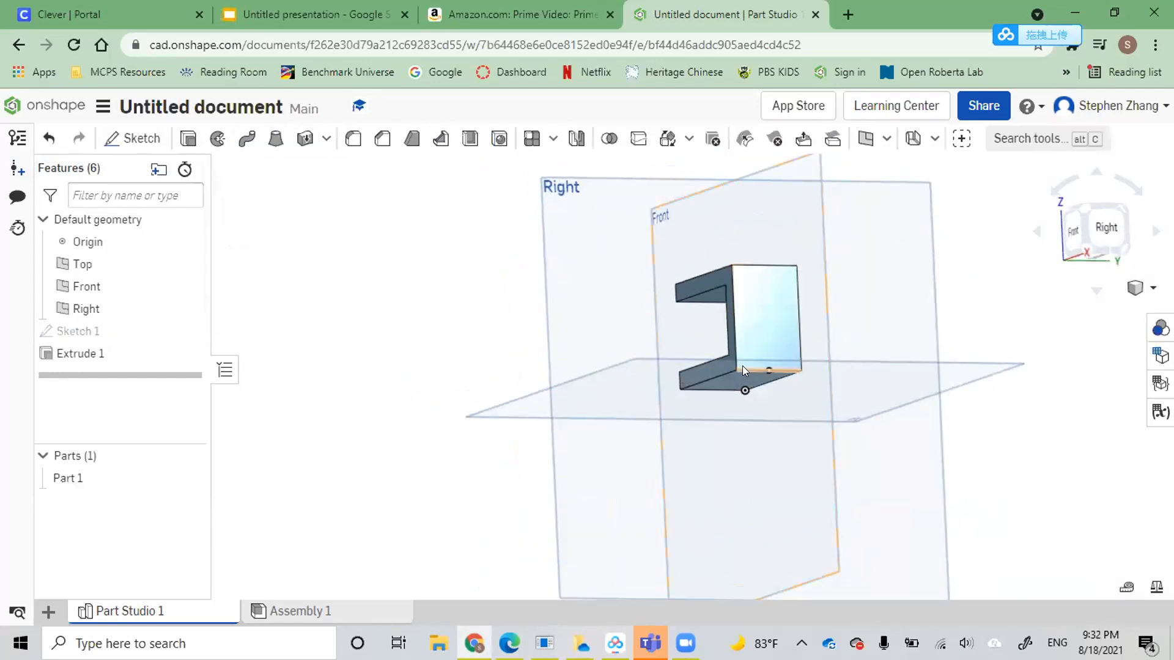
{"action": "right_click_drag", "start_coordinate": [742, 370], "coordinate": [758, 342]}
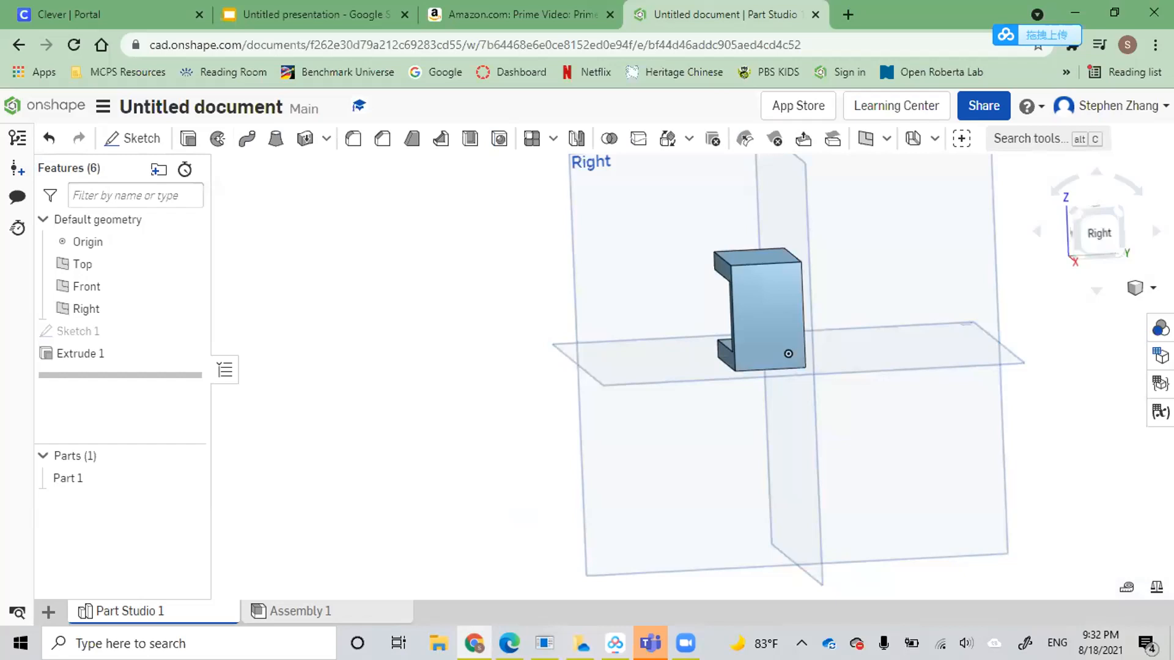
{"action": "left_click", "coordinate": [158, 138]}
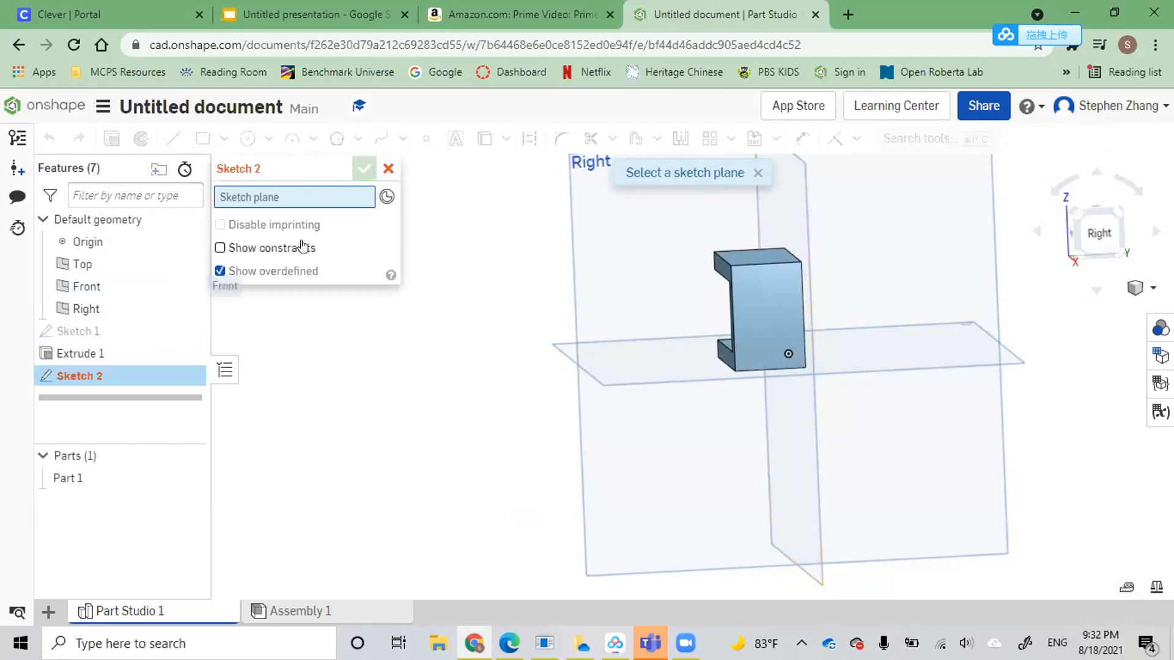
{"action": "left_click", "coordinate": [388, 169]}
Set the fork's extrusion depth to 0.5 in
{"action": "double_click", "coordinate": [90, 353]}
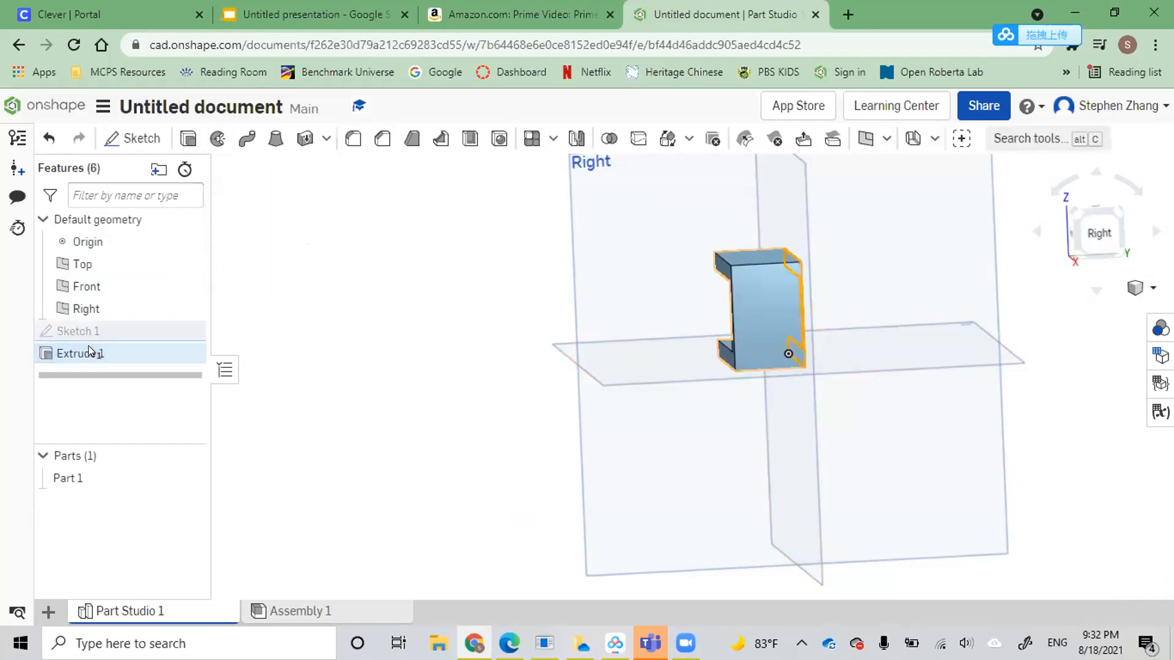
{"action": "left_click", "coordinate": [367, 307]}
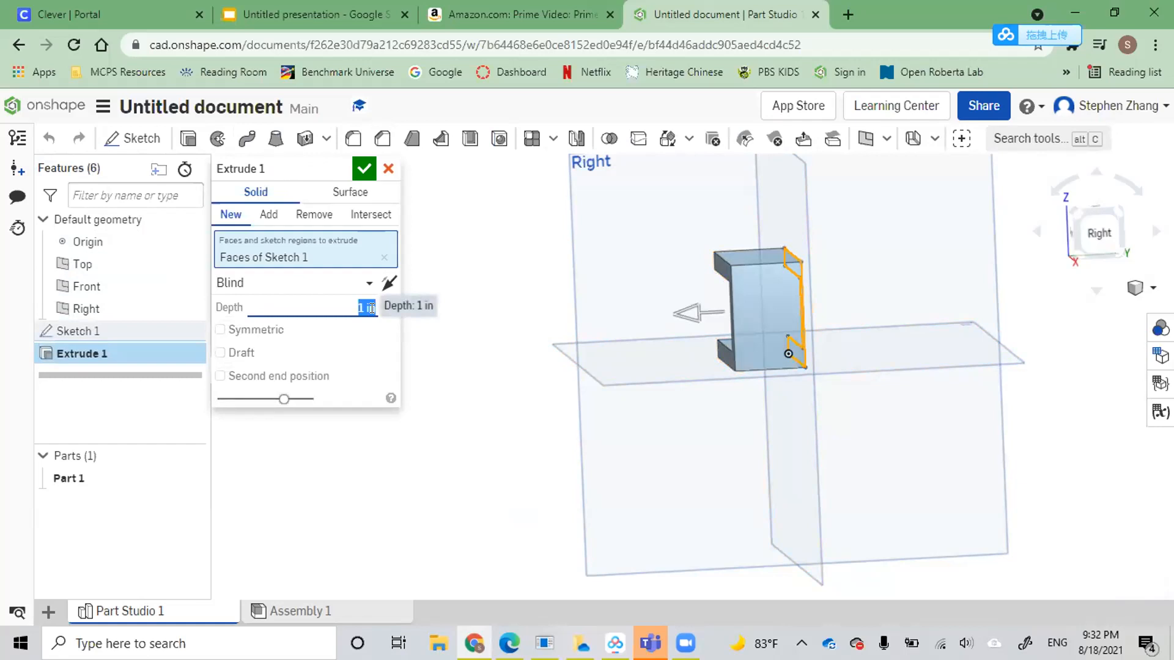
{"action": "key", "text": "BackSpace"}
{"action": "type", "text": "0.5"}
{"action": "key", "text": "Return"}
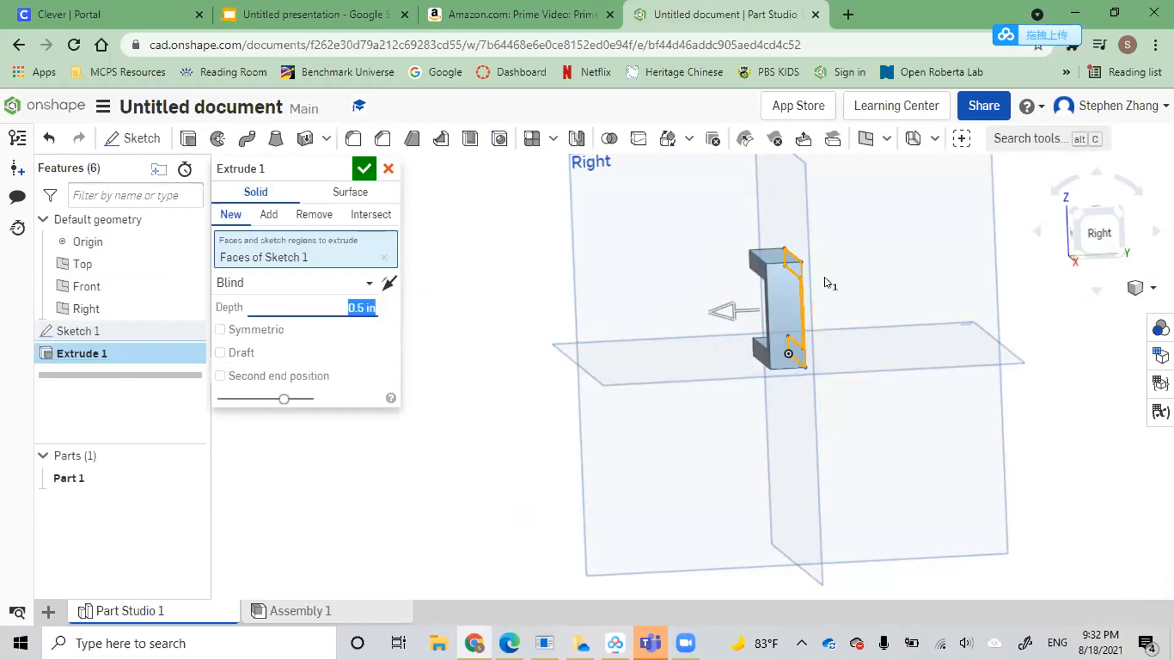
{"action": "scroll", "coordinate": [817, 277], "scroll_direction": "up", "scroll_amount": 8}
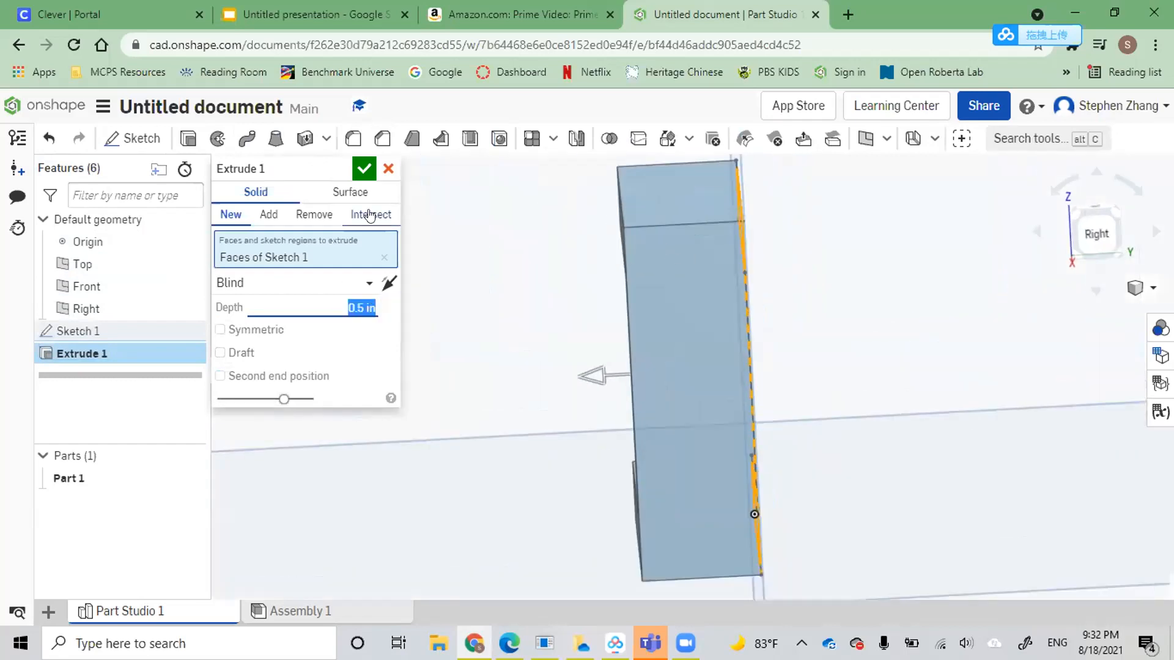
{"action": "left_click", "coordinate": [365, 168]}
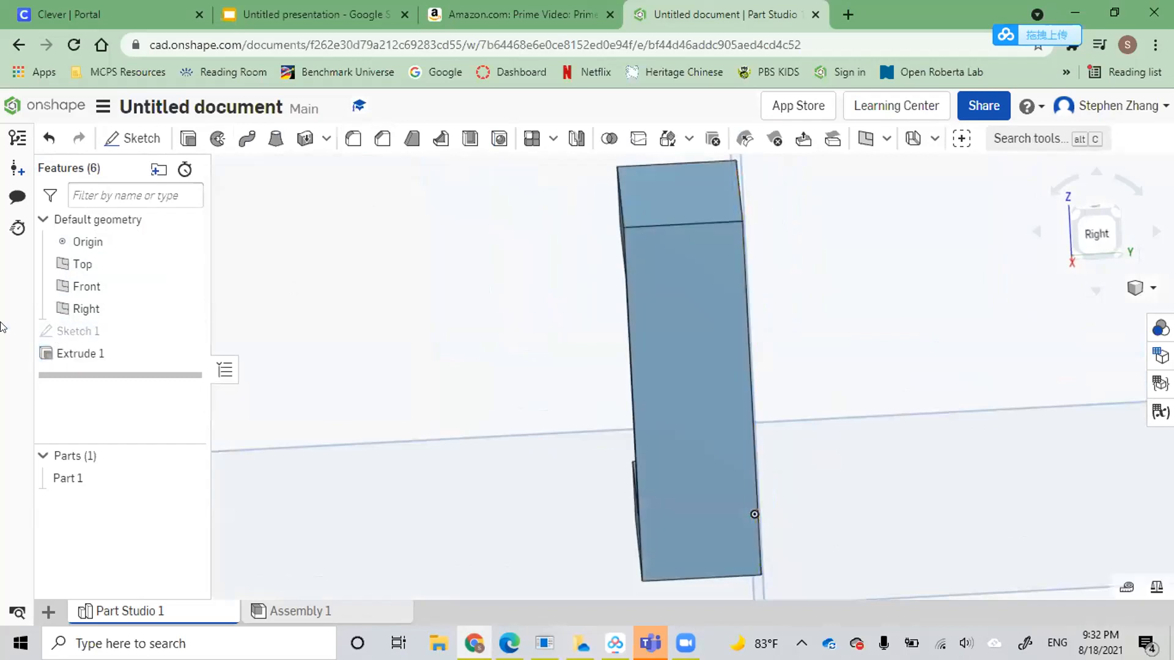
{"action": "left_click", "coordinate": [129, 136]}
{"action": "left_click", "coordinate": [388, 168]}
{"action": "left_click", "coordinate": [134, 142]}
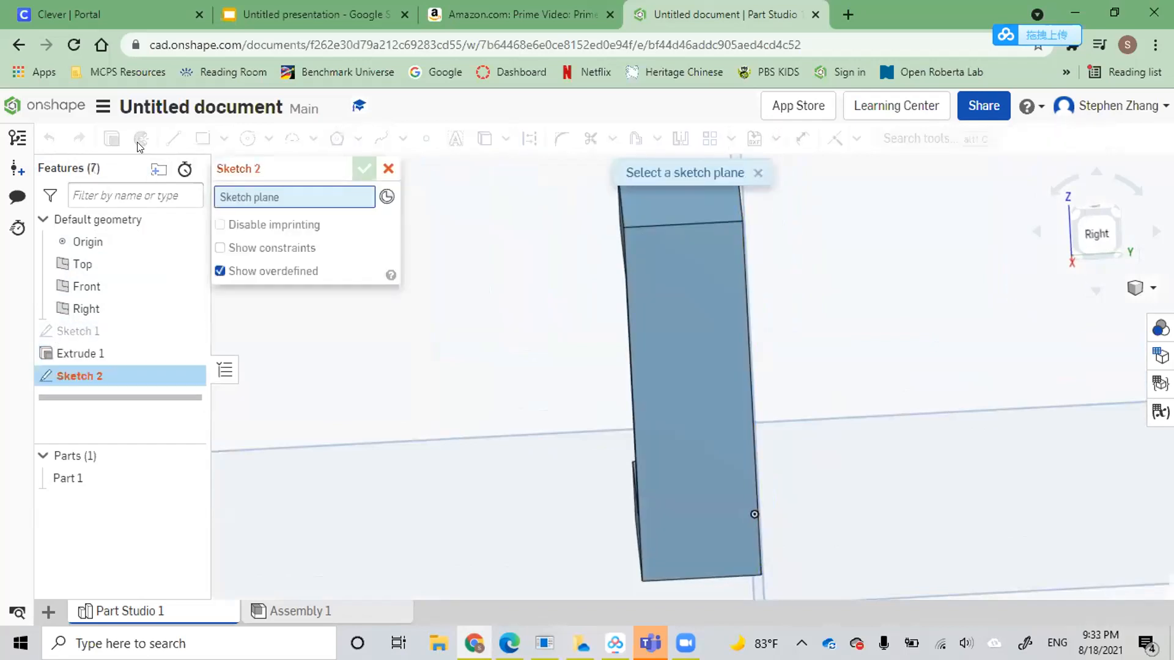
{"action": "left_click", "coordinate": [89, 308]}
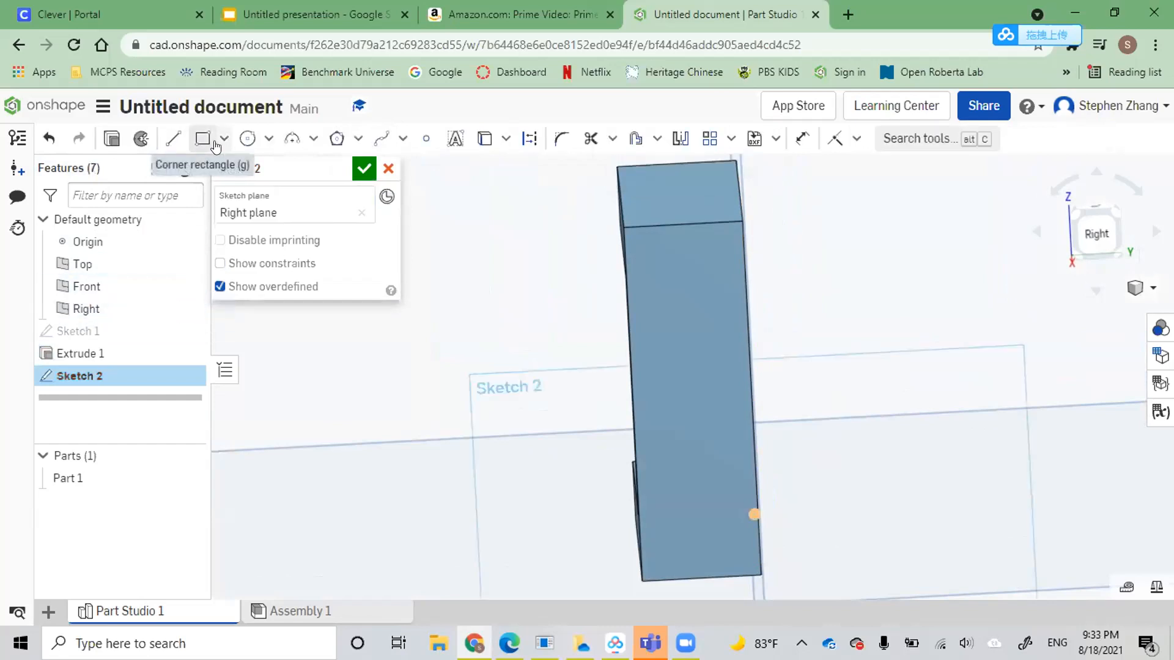
{"action": "left_click", "coordinate": [245, 140]}
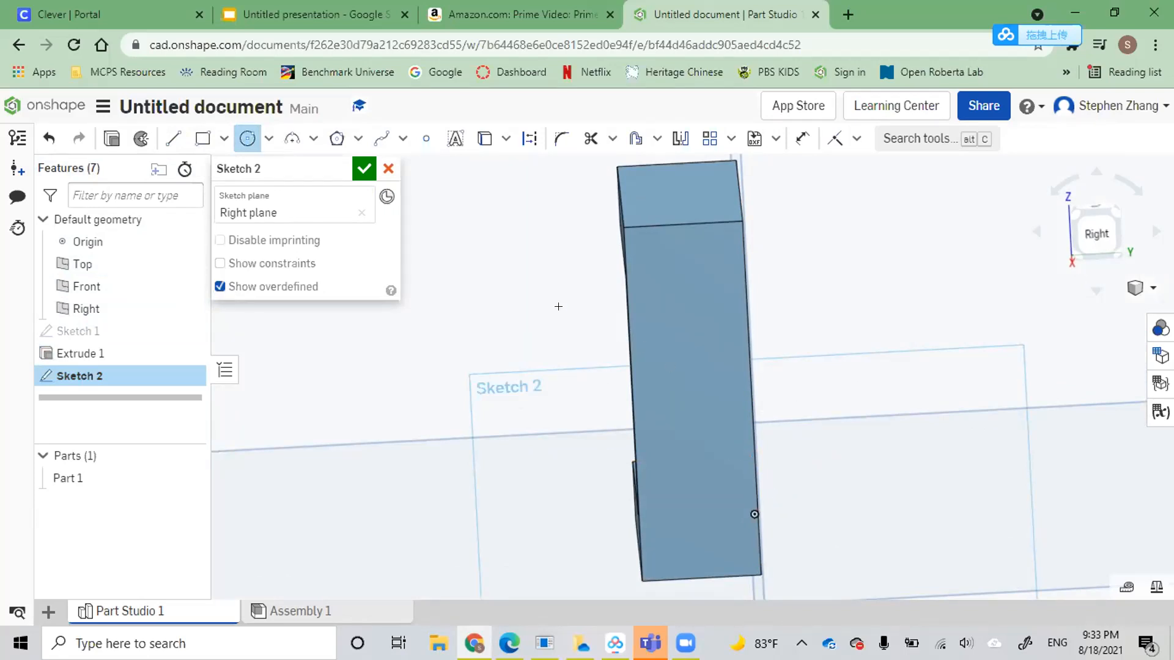
{"action": "left_click", "coordinate": [388, 170]}
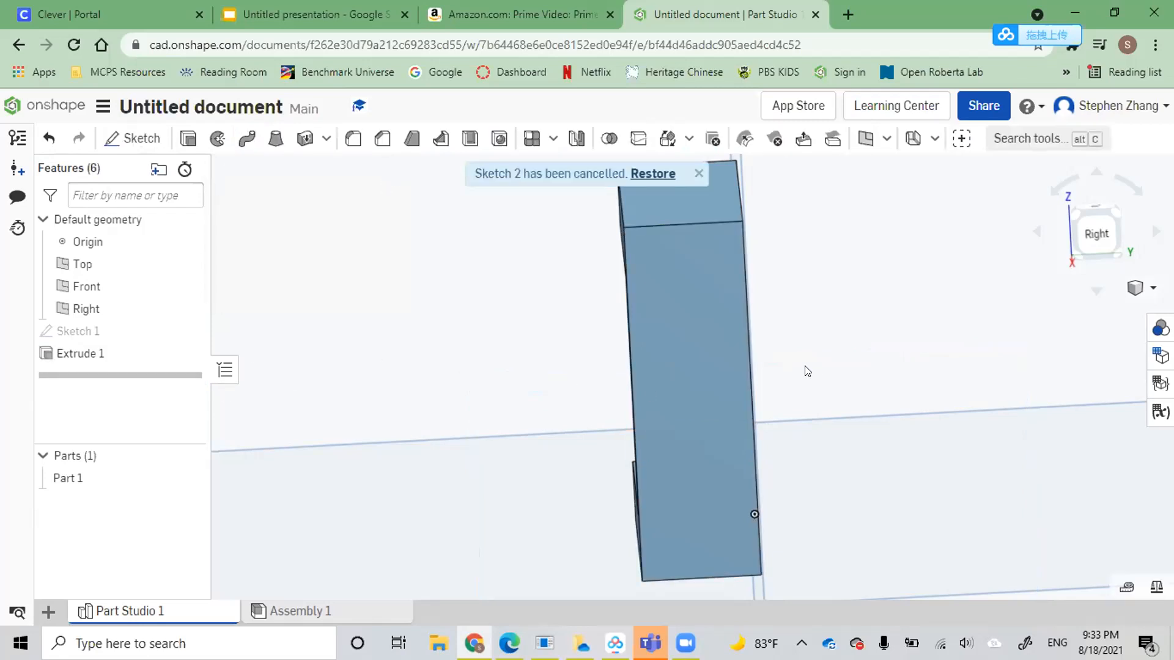
Start a new sketch on the fork's flat end face, the side opposite its two arms
{"action": "left_click", "coordinate": [138, 138]}
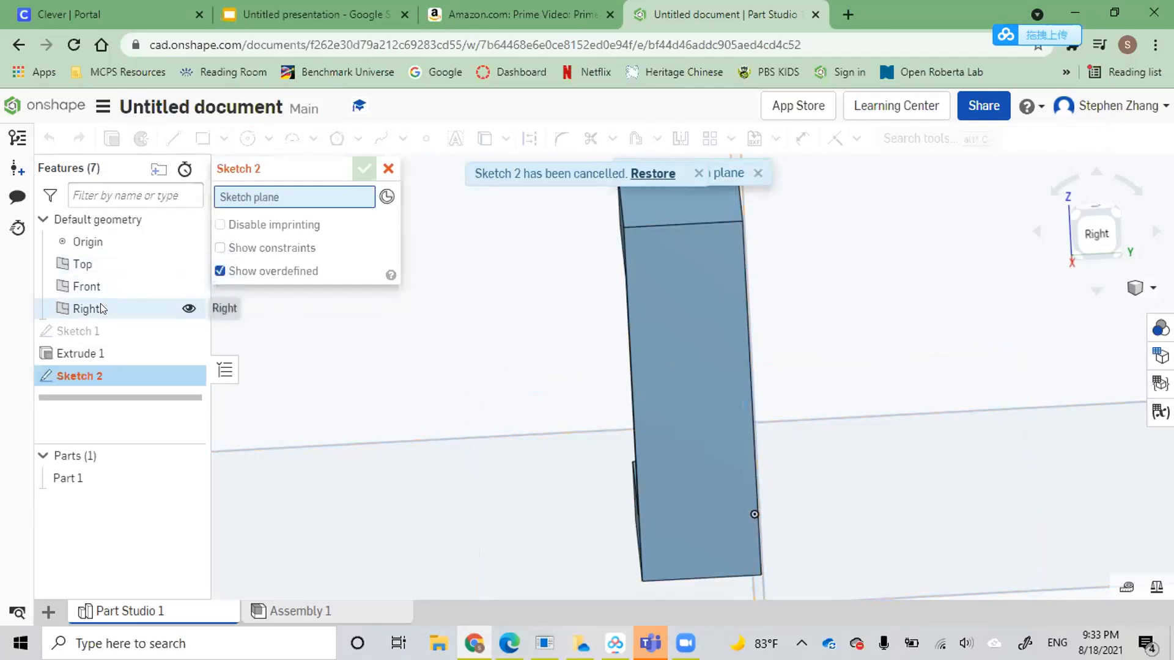
{"action": "left_click", "coordinate": [736, 324]}
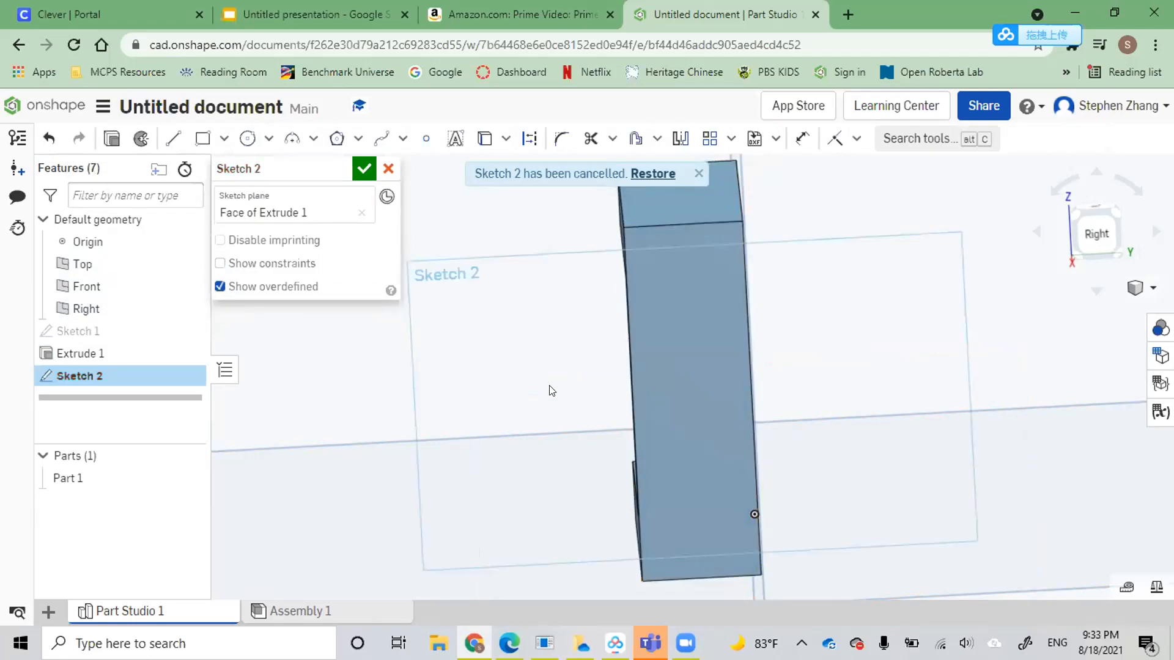
{"action": "scroll", "coordinate": [563, 390], "scroll_direction": "up", "scroll_amount": 2}
{"action": "mouse_move", "coordinate": [646, 358]}
{"action": "right_mouse_down"}
{"action": "mouse_move", "coordinate": [650, 333]}
{"action": "mouse_move", "coordinate": [649, 349]}
{"action": "right_mouse_up"}
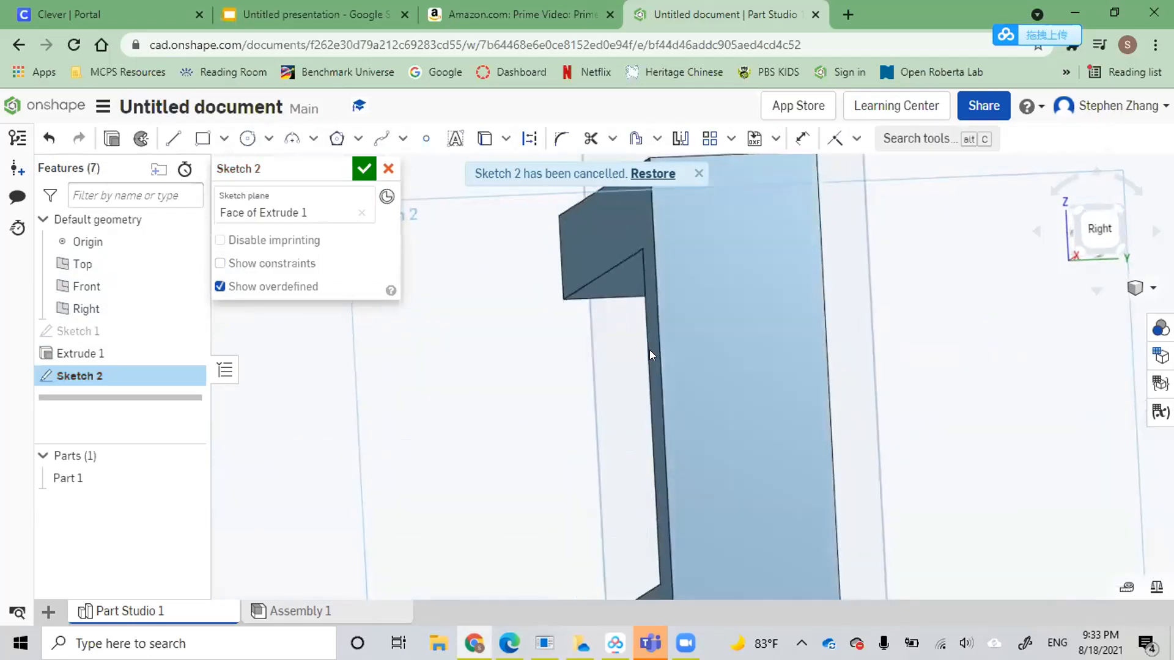
{"action": "left_click", "coordinate": [247, 138]}
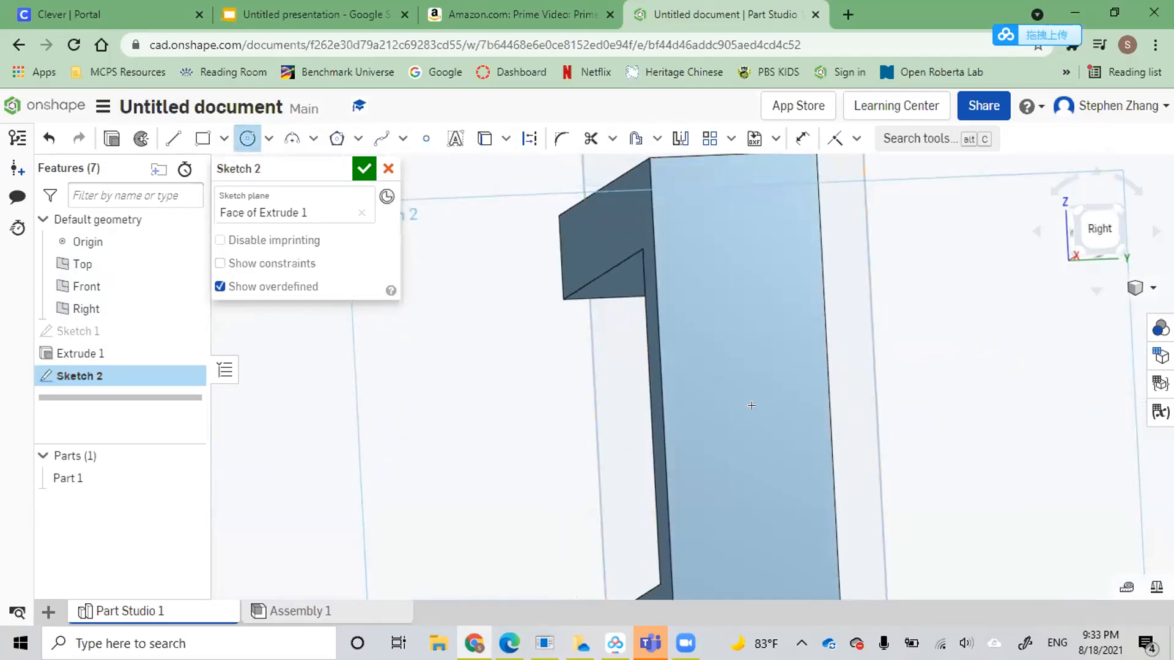
{"action": "right_click_drag", "start_coordinate": [732, 378], "coordinate": [725, 365]}
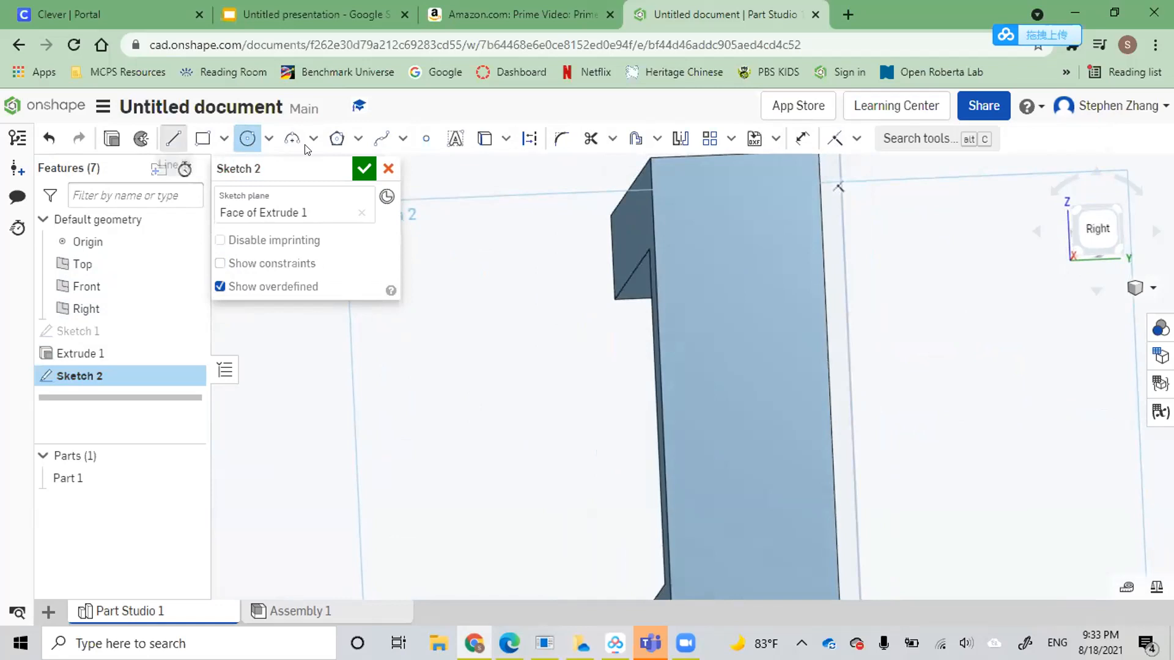
Try a line about 0.712 in long down the face from its upper edge's midpoint, and undo it
{"action": "left_click", "coordinate": [173, 138]}
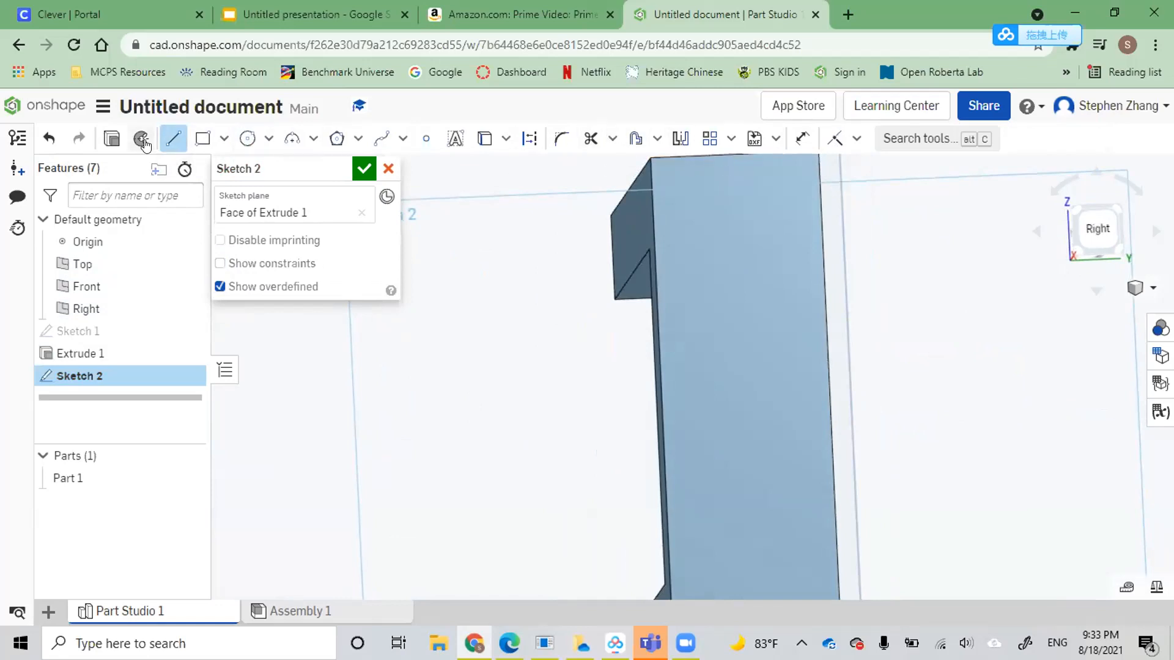
{"action": "right_click_drag", "start_coordinate": [654, 354], "coordinate": [711, 210]}
{"action": "left_click", "coordinate": [736, 162]}
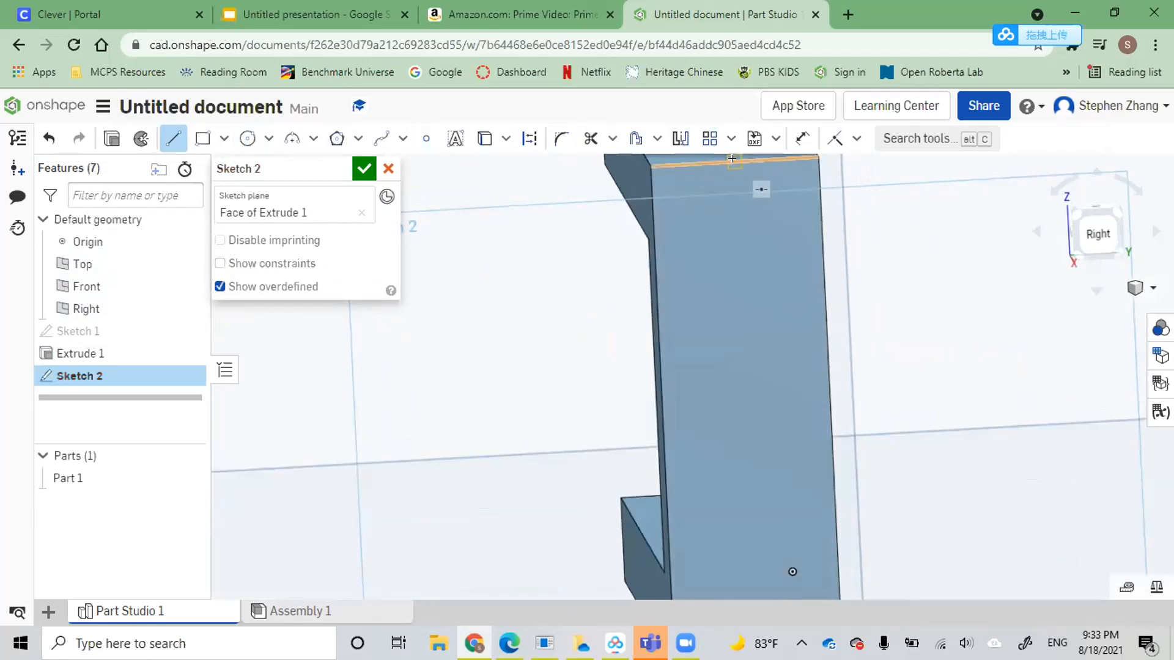
{"action": "left_click", "coordinate": [745, 397]}
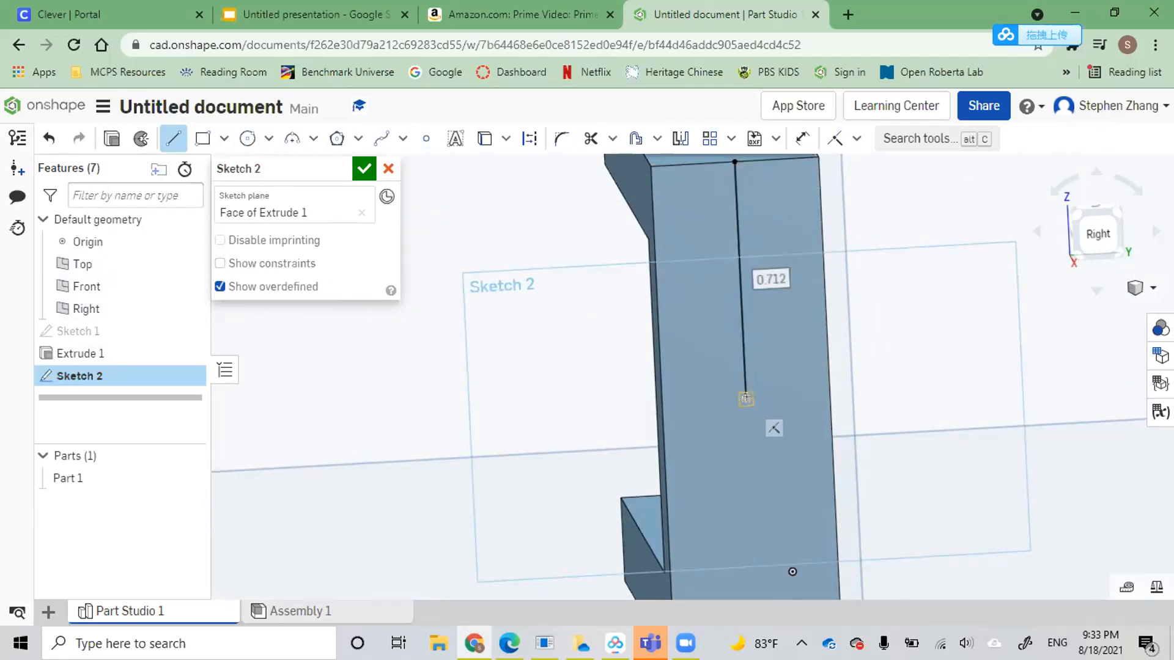
{"action": "left_click", "coordinate": [737, 351]}
{"action": "key", "text": "Return"}
{"action": "left_click", "coordinate": [737, 352]}
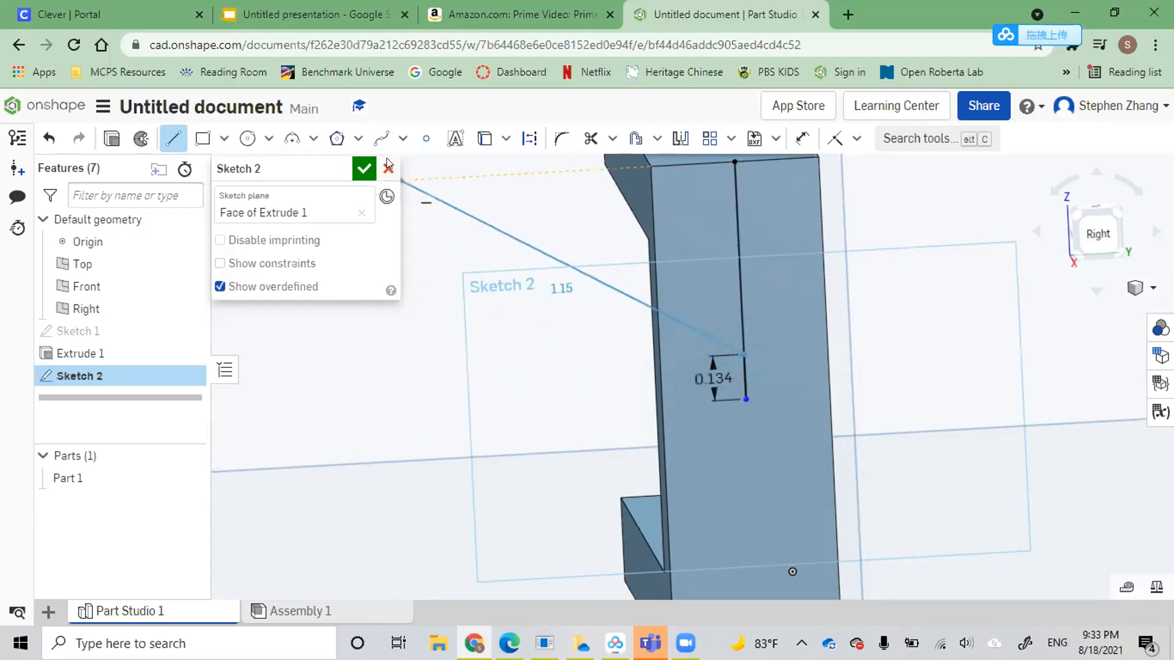
{"action": "left_click", "coordinate": [41, 137]}
{"action": "left_click", "coordinate": [40, 137]}
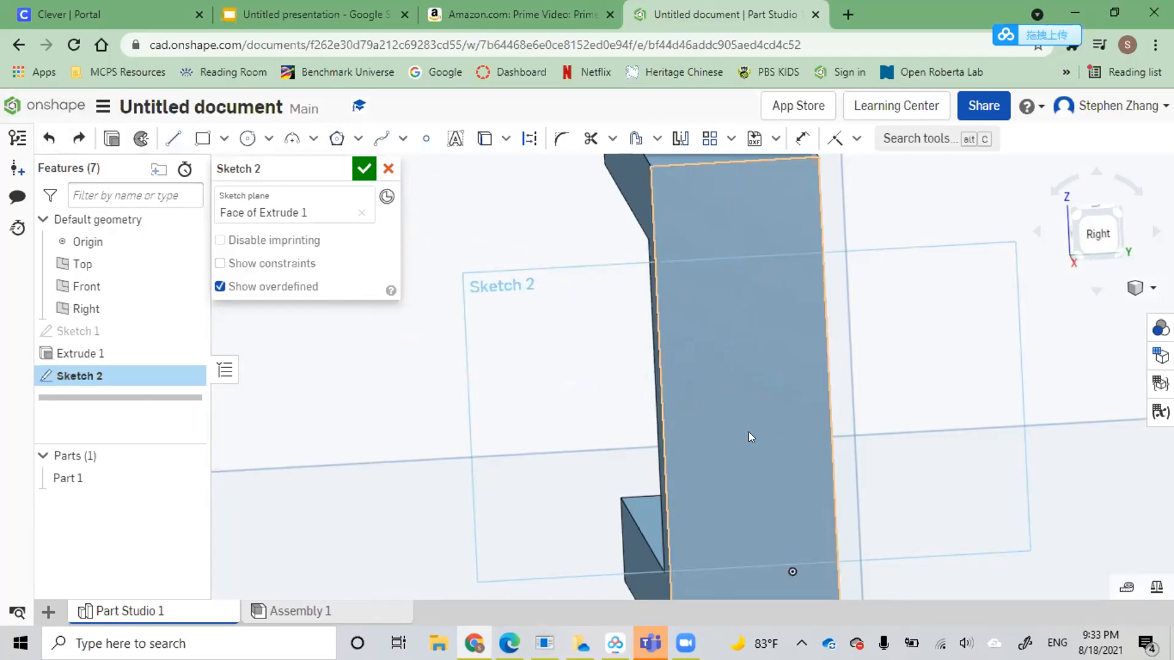
Draw a 1.5 in centre line down the sketch face from the midpoint of its upper edge to the midpoint of its lower edge
{"action": "mouse_move", "coordinate": [718, 360]}
{"action": "right_mouse_down"}
{"action": "mouse_move", "coordinate": [689, 340]}
{"action": "mouse_move", "coordinate": [709, 346]}
{"action": "right_mouse_up"}
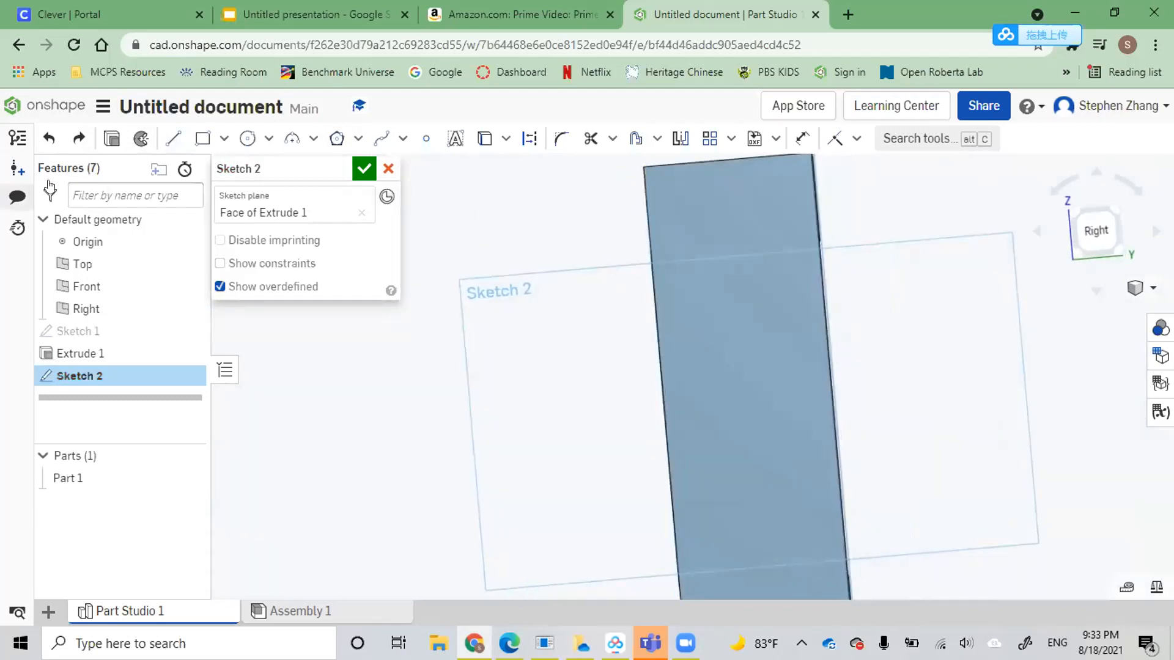
{"action": "left_click", "coordinate": [247, 139]}
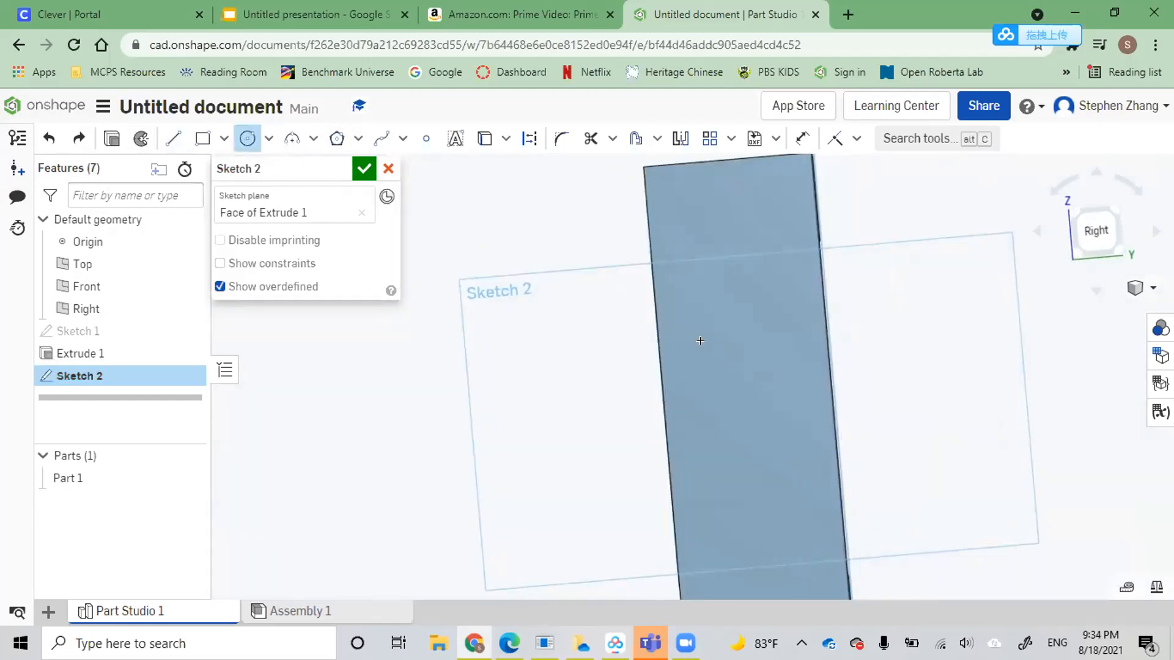
{"action": "key", "text": "u"}
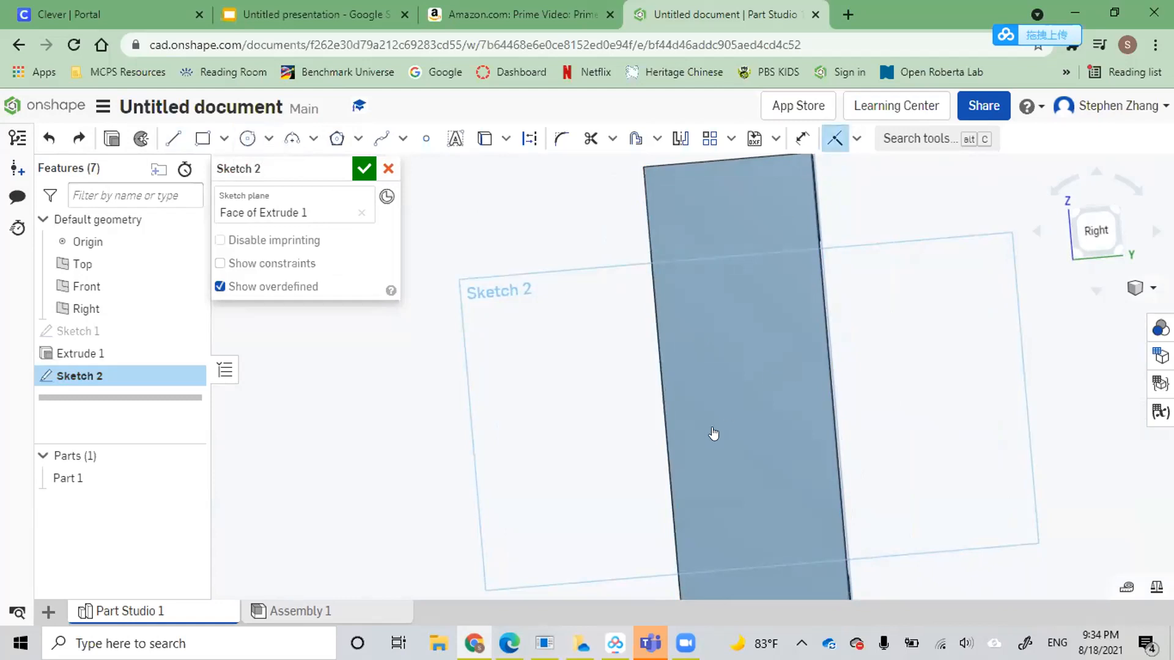
{"action": "left_click", "coordinate": [857, 138]}
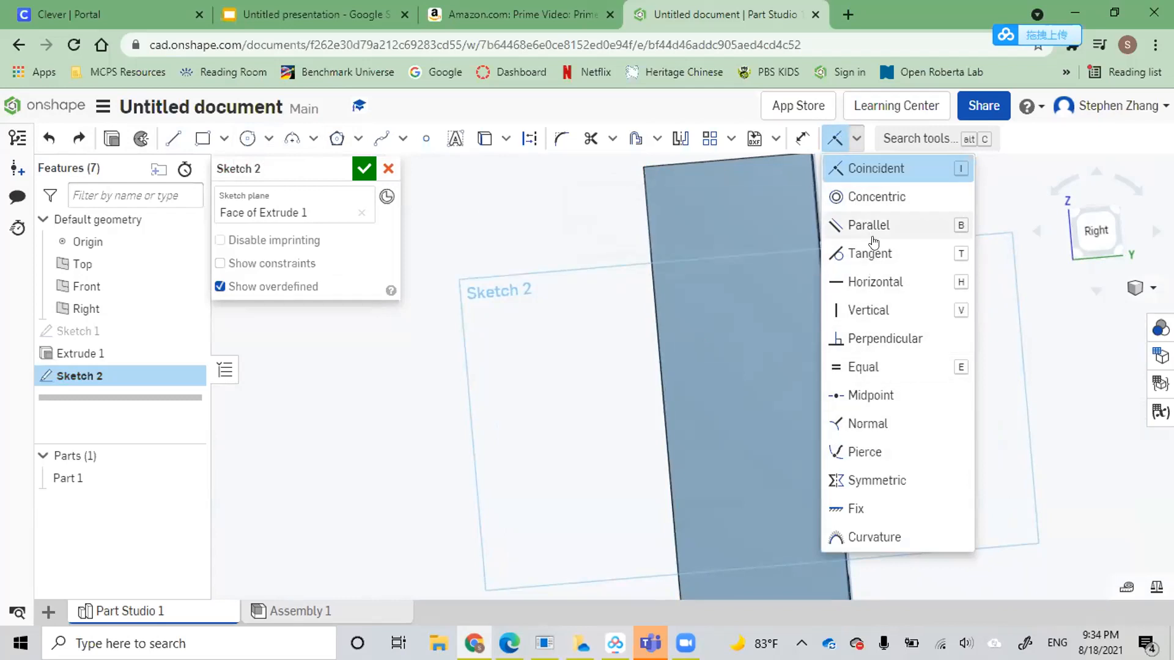
{"action": "left_click", "coordinate": [870, 395]}
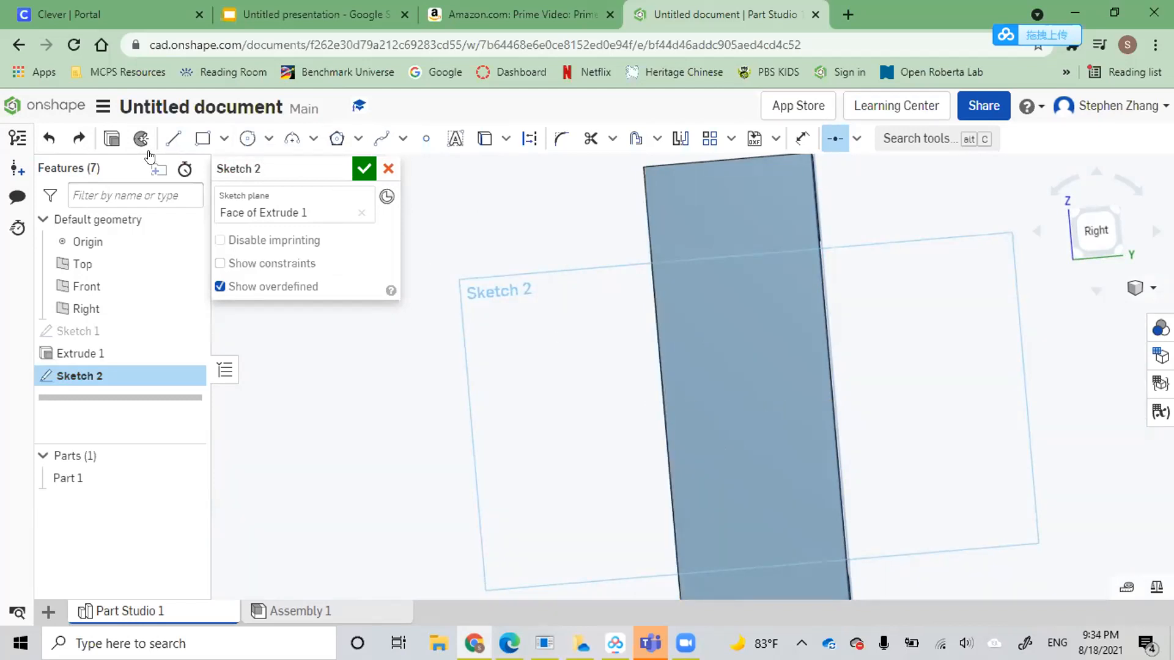
{"action": "left_click", "coordinate": [247, 138]}
{"action": "left_click", "coordinate": [173, 139]}
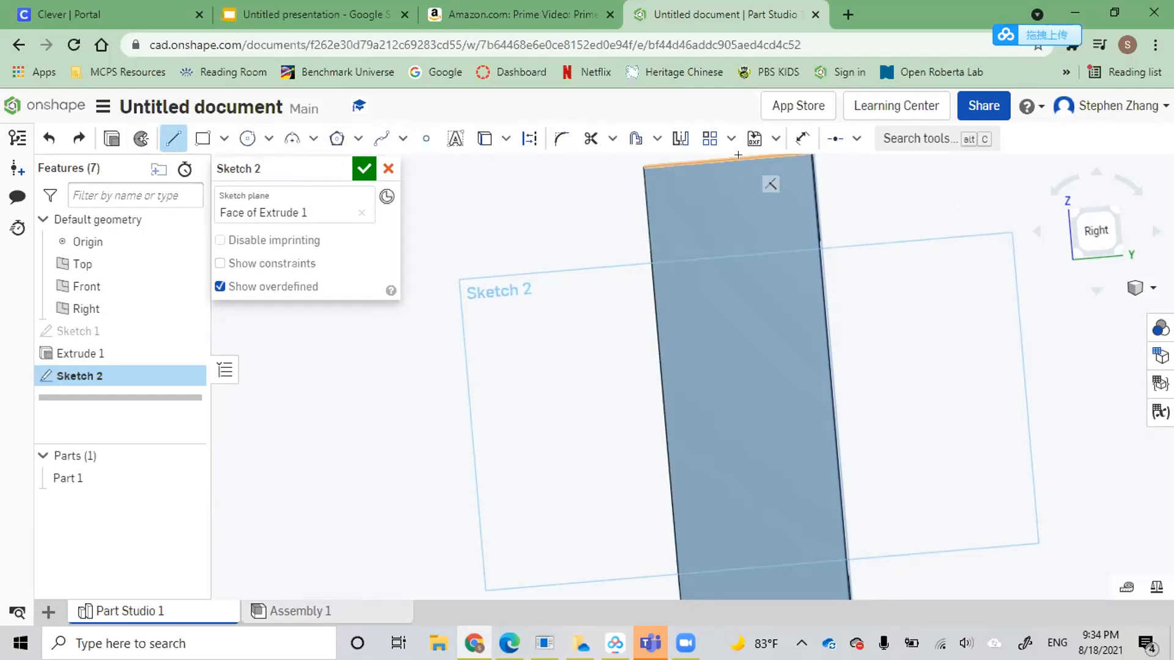
{"action": "left_click", "coordinate": [740, 156]}
{"action": "scroll", "coordinate": [746, 405], "scroll_direction": "up", "scroll_amount": 1}
{"action": "scroll", "coordinate": [752, 424], "scroll_direction": "up", "scroll_amount": 3}
{"action": "left_click", "coordinate": [761, 510]}
{"action": "scroll", "coordinate": [774, 379], "scroll_direction": "down", "scroll_amount": 3}
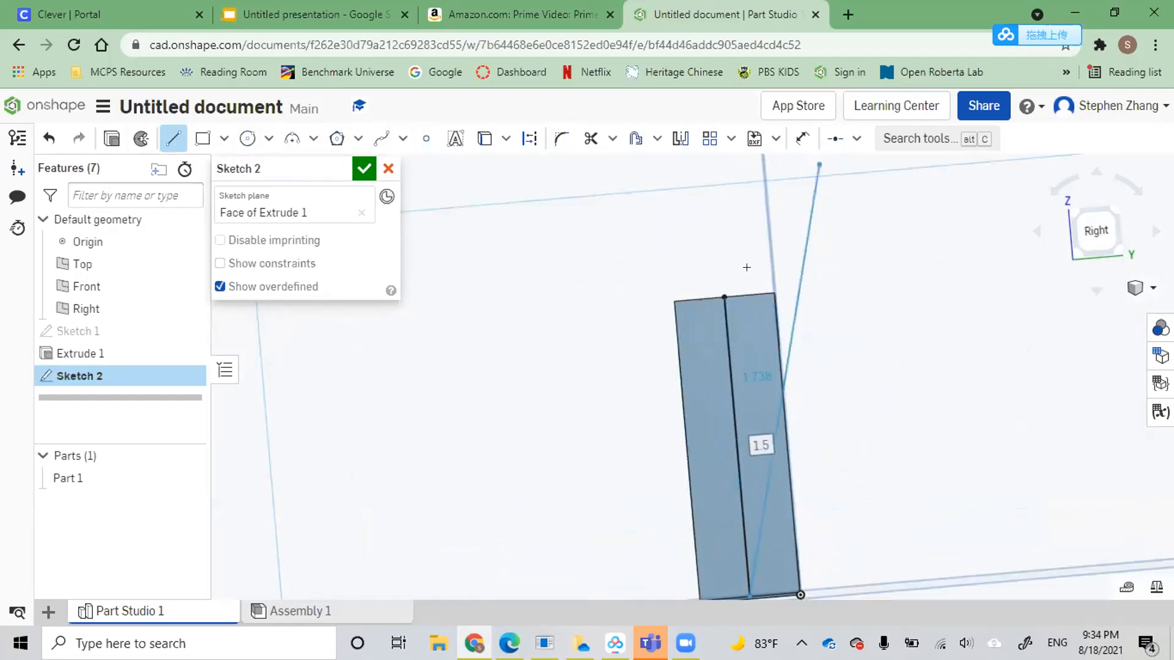
Try a midpoint constraint between the centre line and its own upper endpoint
{"action": "left_click", "coordinate": [835, 138]}
{"action": "left_click", "coordinate": [724, 297]}
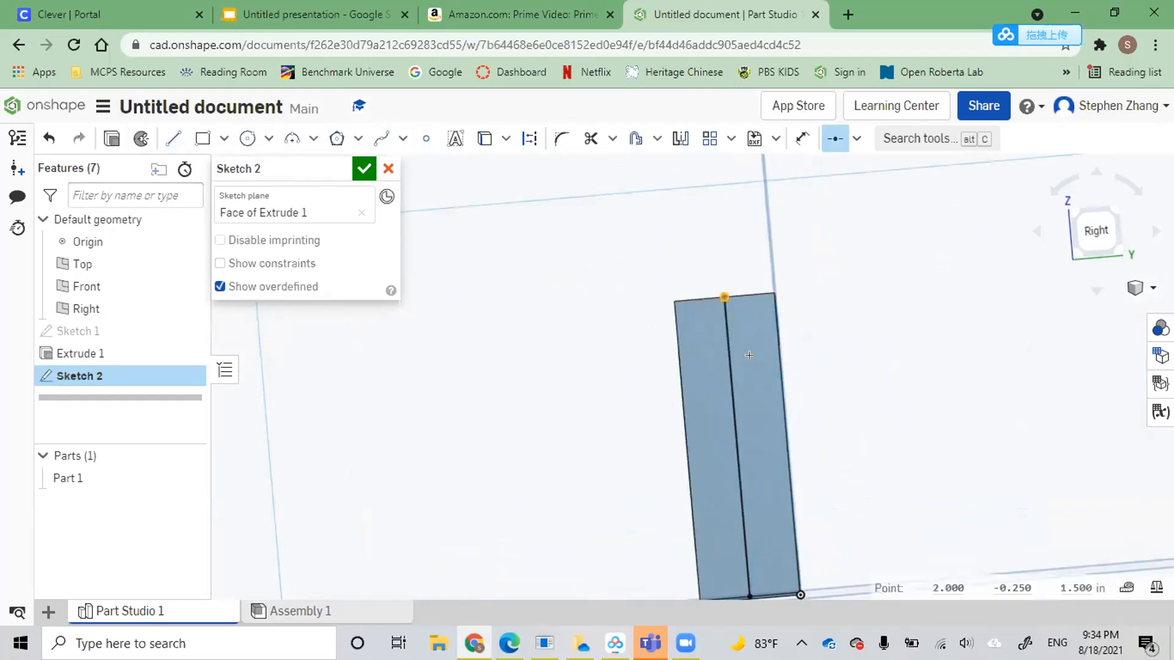
{"action": "left_click", "coordinate": [724, 384]}
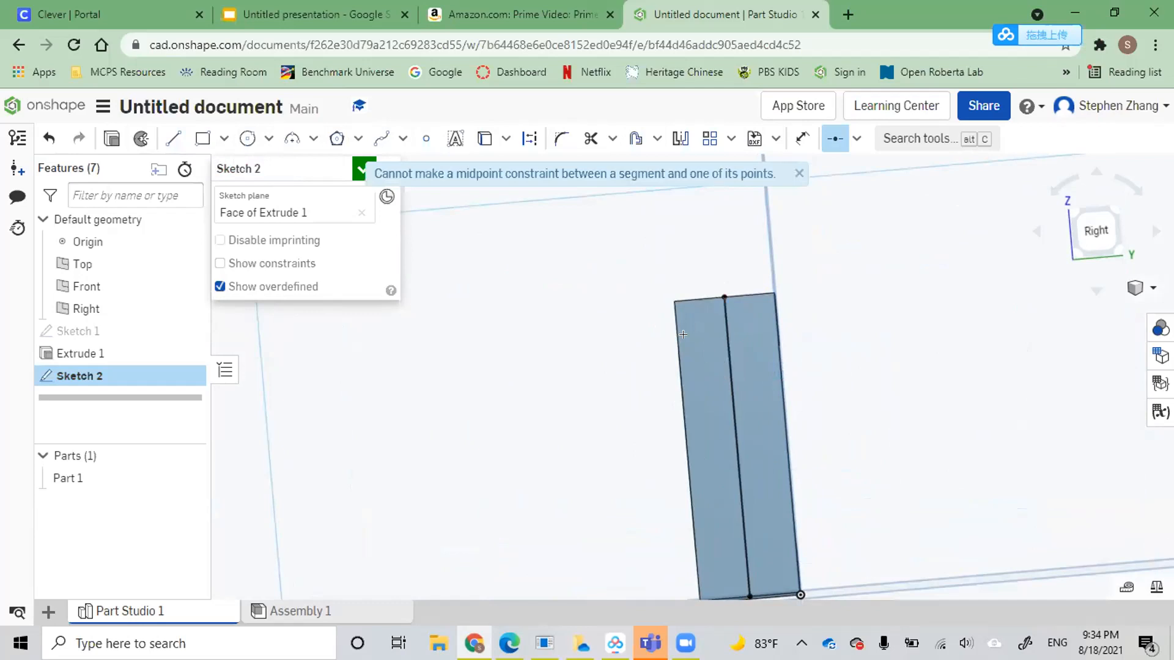
{"action": "left_click", "coordinate": [729, 375]}
{"action": "left_click", "coordinate": [723, 296]}
Sketch a circle about 1.302 in in diameter beside the face and constrain its centre to the centre line's midpoint
{"action": "left_click", "coordinate": [247, 138]}
{"action": "left_click", "coordinate": [461, 266]}
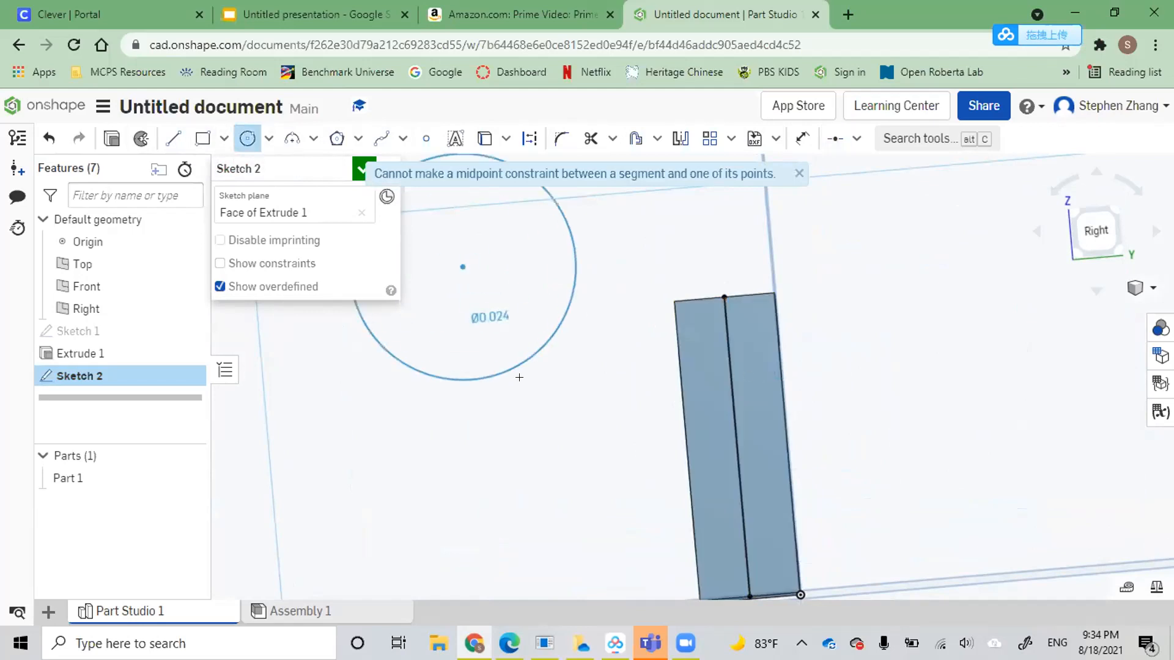
{"action": "left_click", "coordinate": [521, 382]}
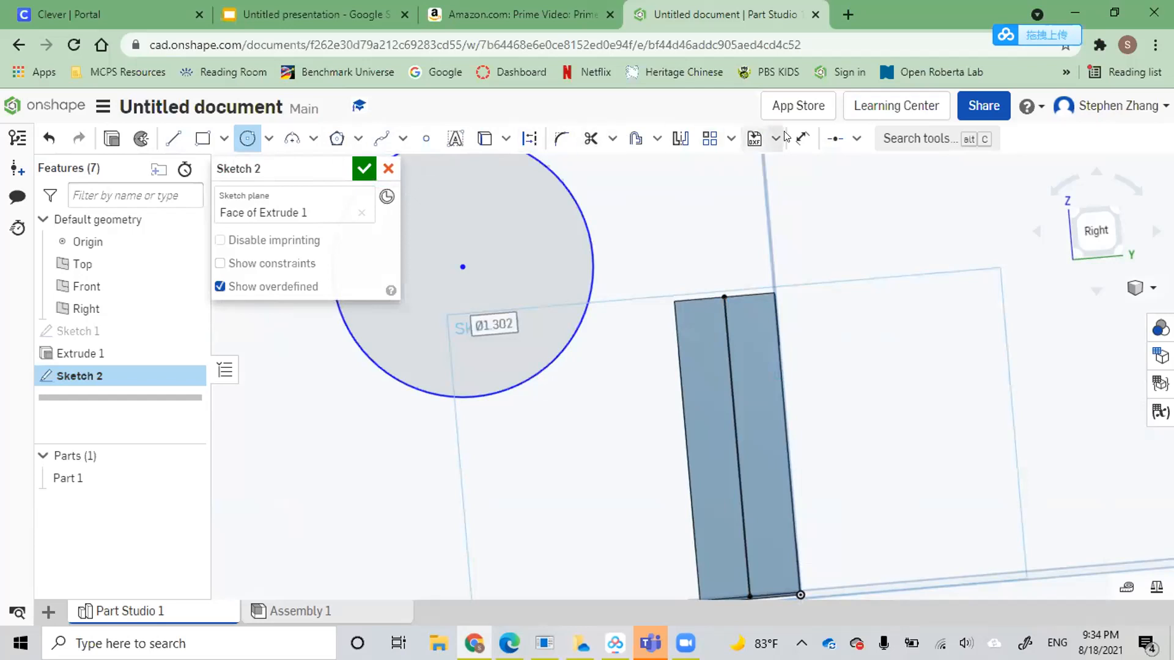
{"action": "left_click", "coordinate": [802, 138]}
{"action": "left_click", "coordinate": [835, 140]}
{"action": "left_click", "coordinate": [461, 258]}
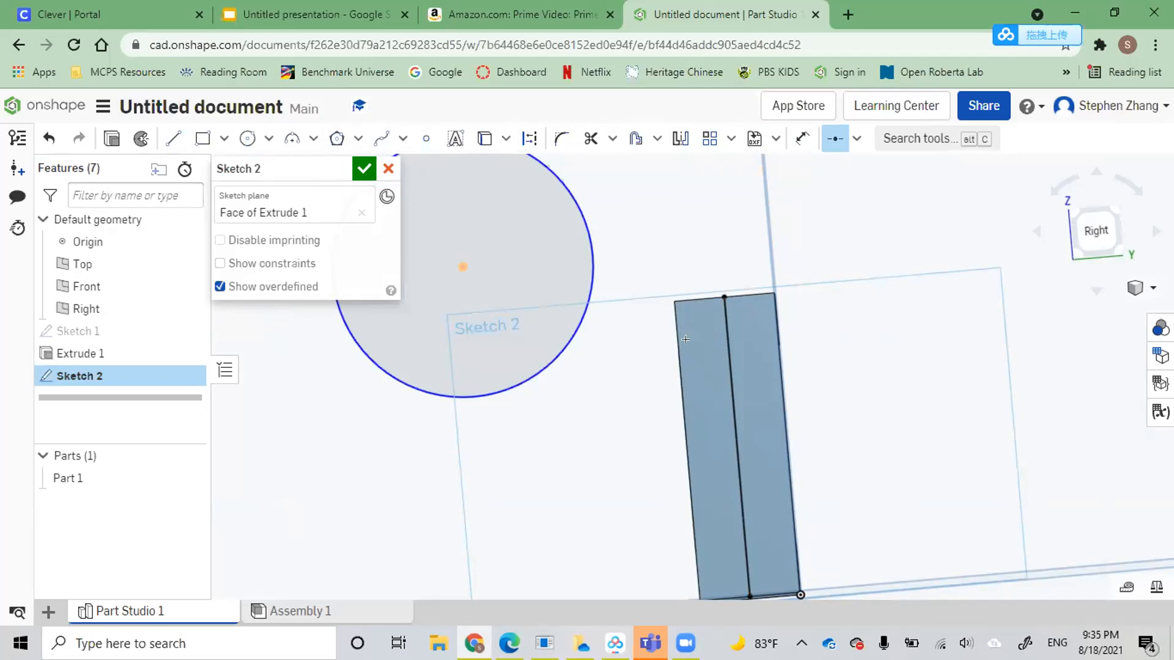
{"action": "left_click", "coordinate": [732, 433]}
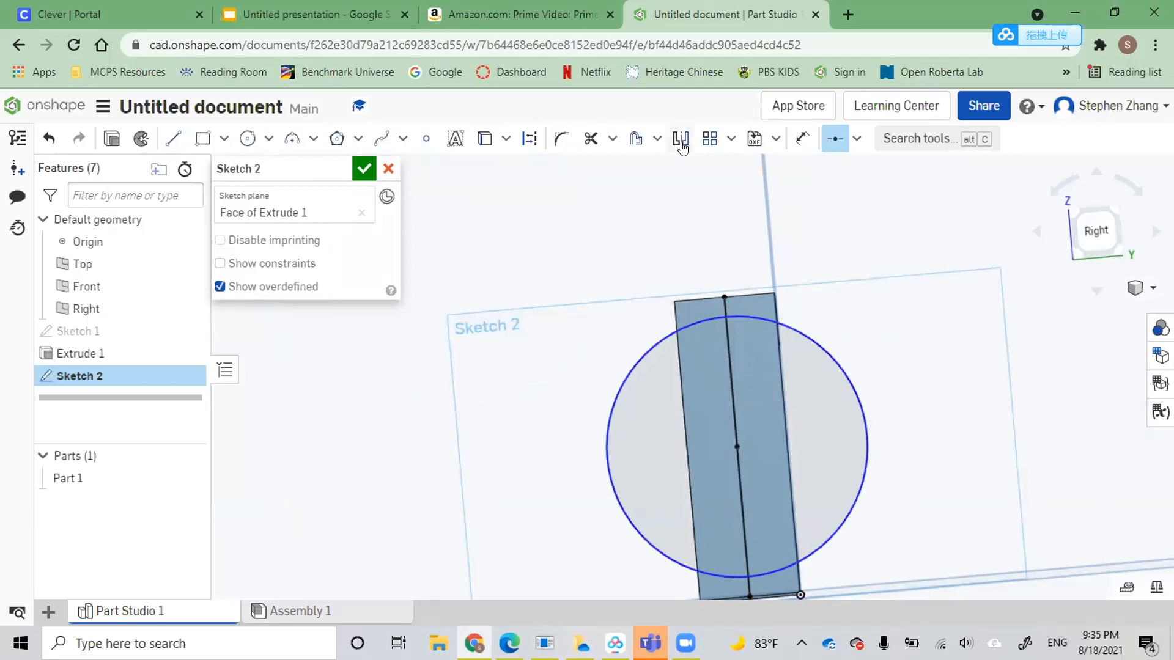
Set the circle's diameter to 0.375 in and finish Sketch 2
{"action": "left_click", "coordinate": [803, 140]}
{"action": "left_click", "coordinate": [789, 328]}
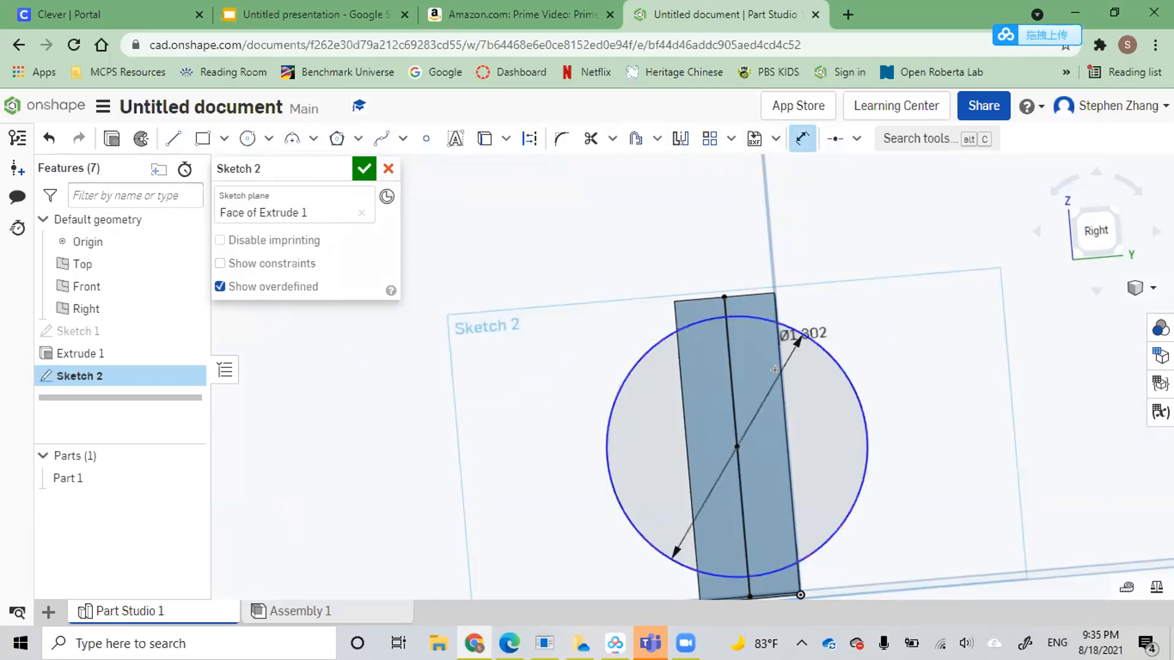
{"action": "left_click", "coordinate": [562, 346]}
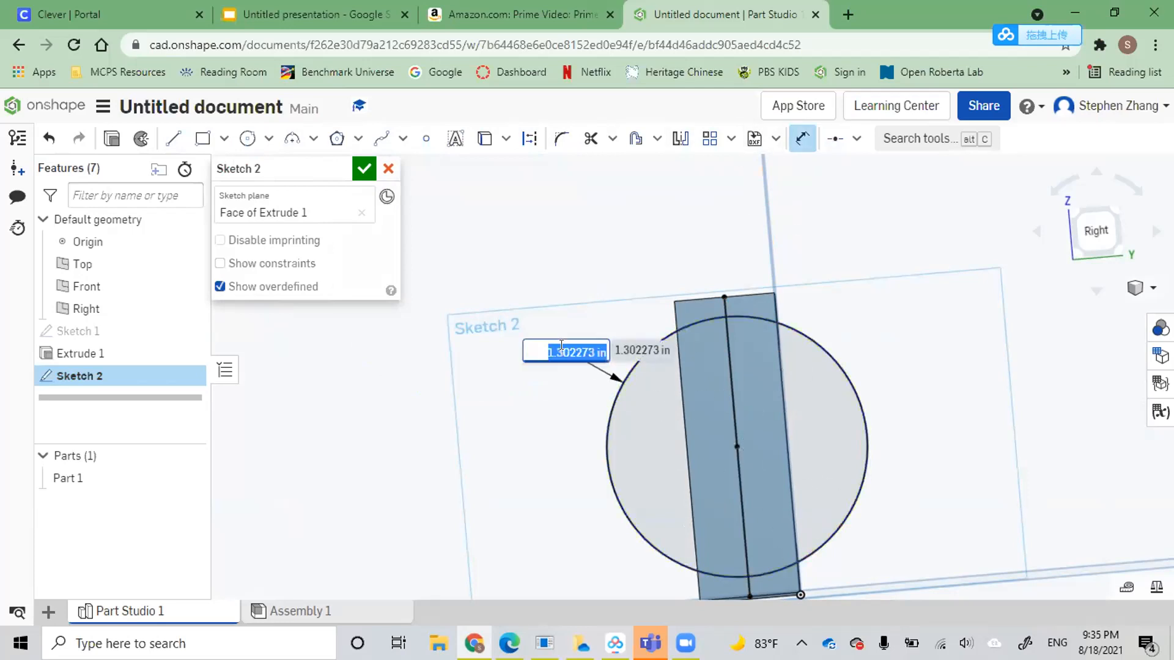
{"action": "type", "text": "0.375"}
{"action": "key", "text": "Return"}
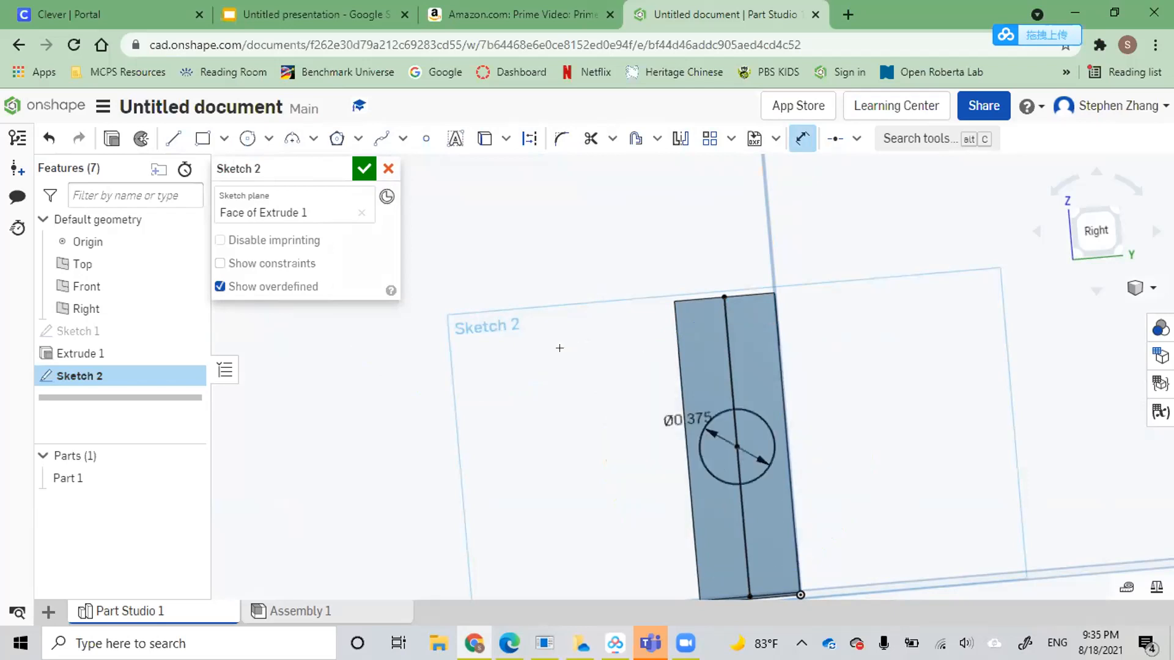
{"action": "right_click_drag", "start_coordinate": [831, 433], "coordinate": [833, 464]}
{"action": "scroll", "coordinate": [832, 465], "scroll_direction": "up", "scroll_amount": 2}
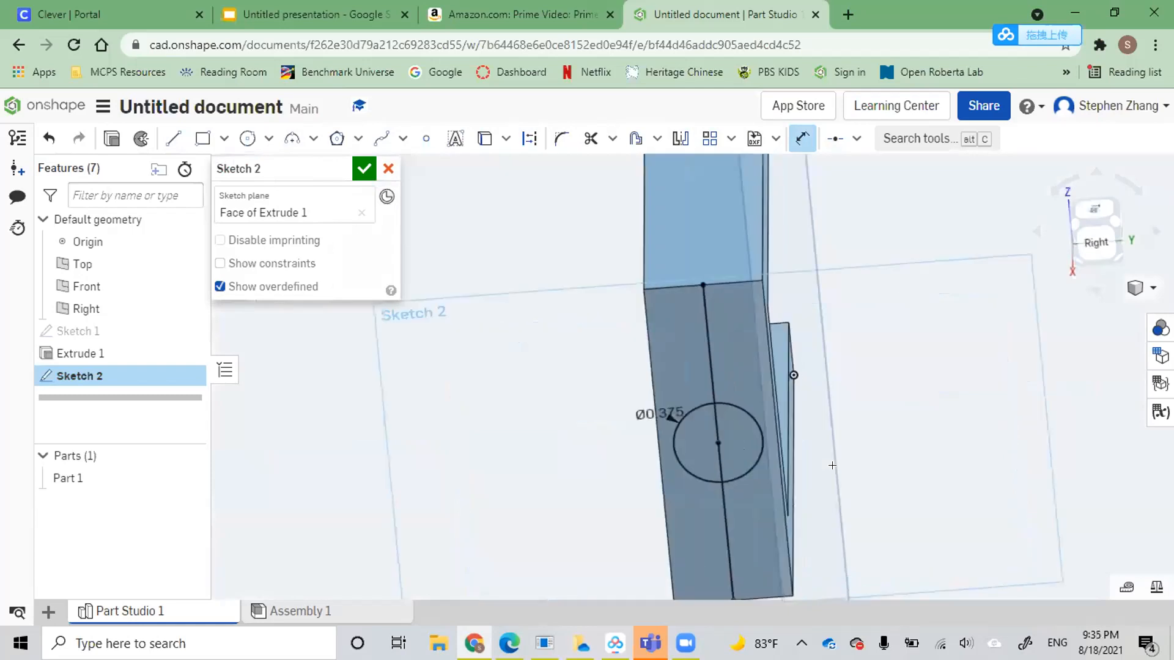
{"action": "left_click", "coordinate": [364, 169]}
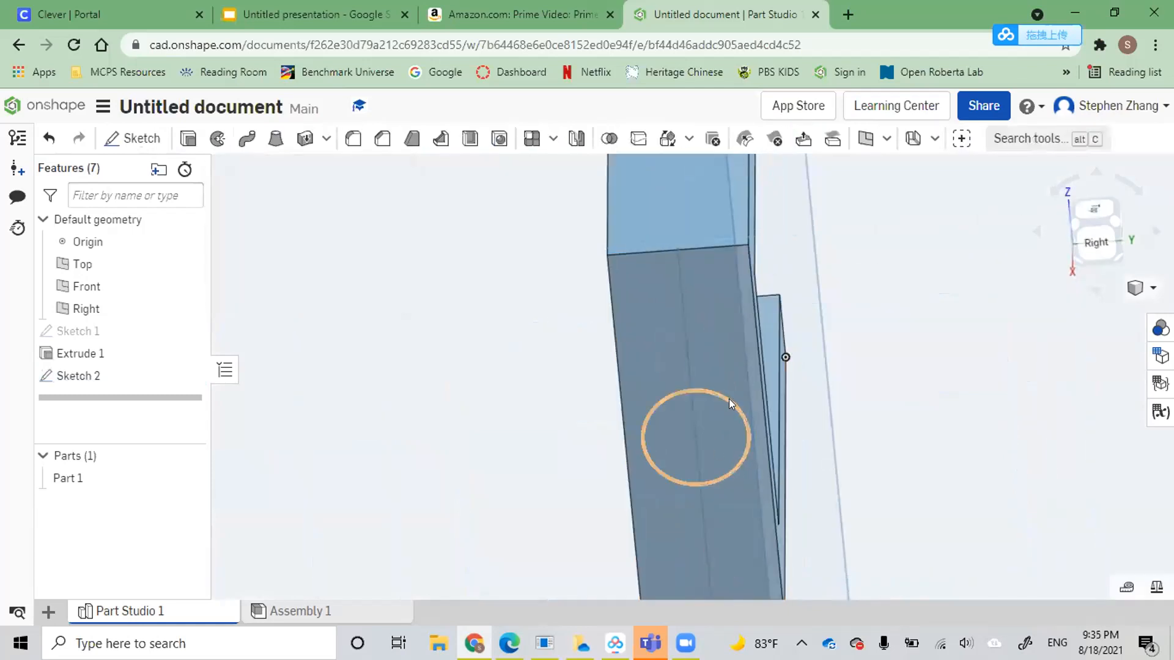
Reopen Sketch 2, try a coincident constraint on the centre line through the circle, and close the sketch
{"action": "left_click", "coordinate": [678, 332]}
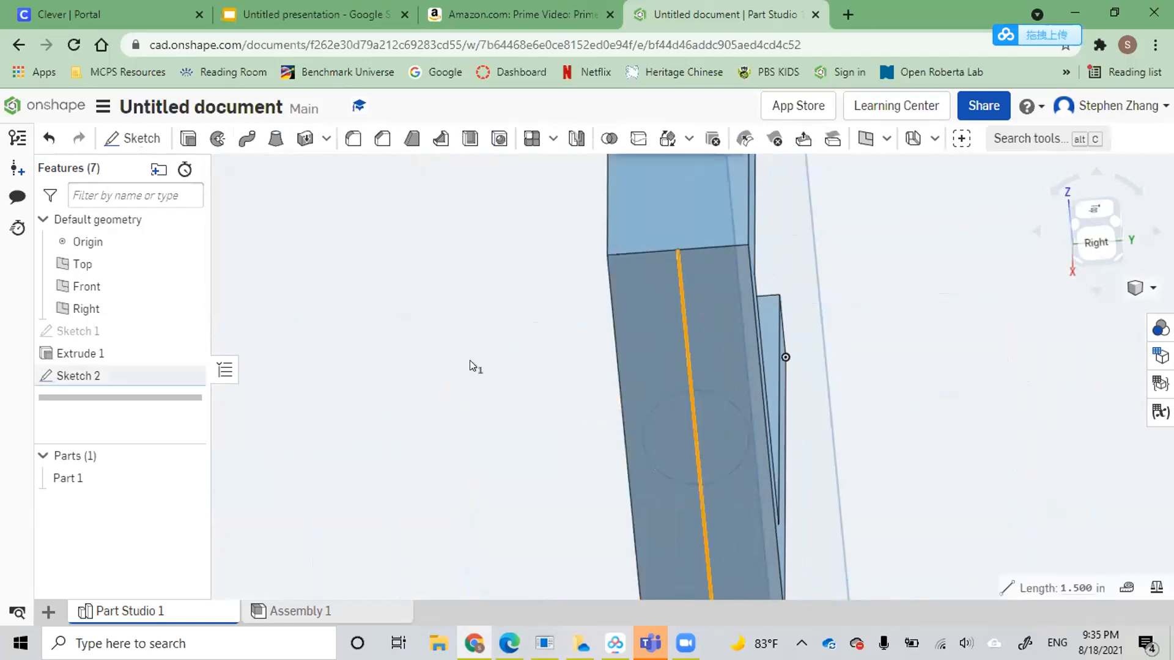
{"action": "double_click", "coordinate": [92, 375]}
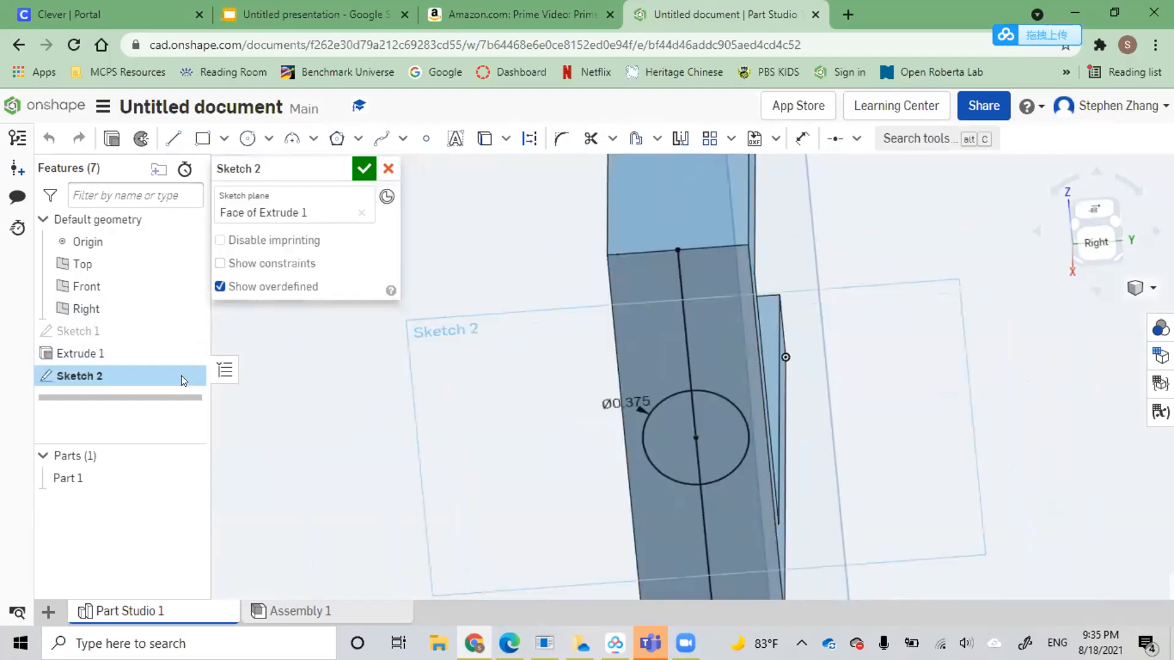
{"action": "left_click", "coordinate": [679, 307]}
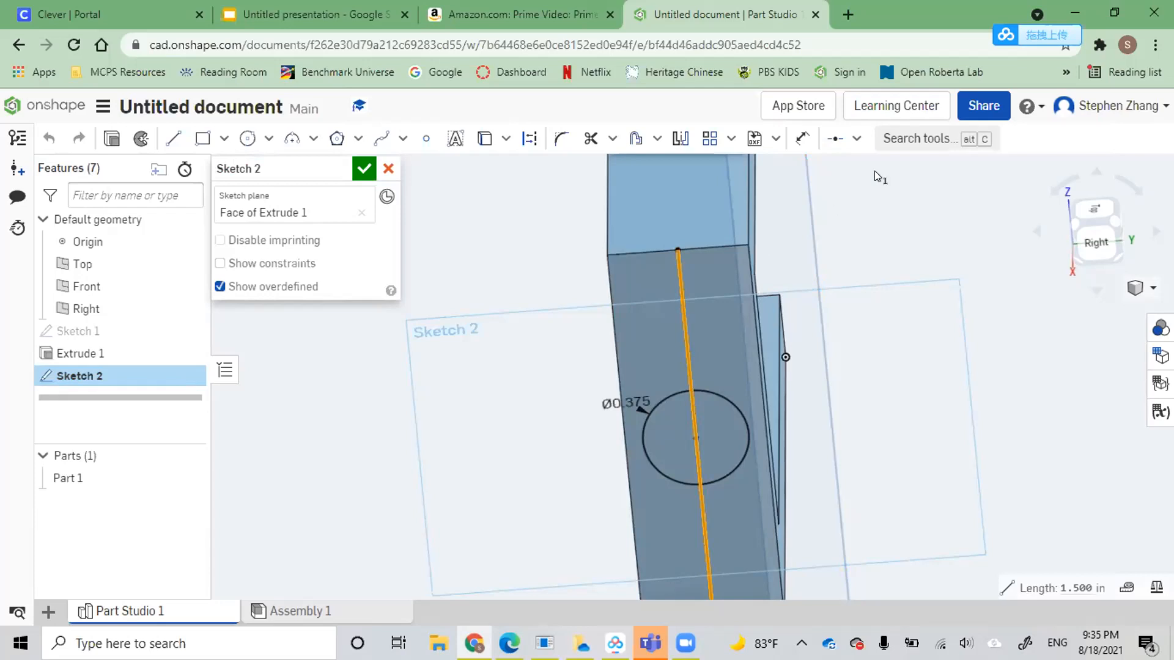
{"action": "left_click", "coordinate": [859, 139]}
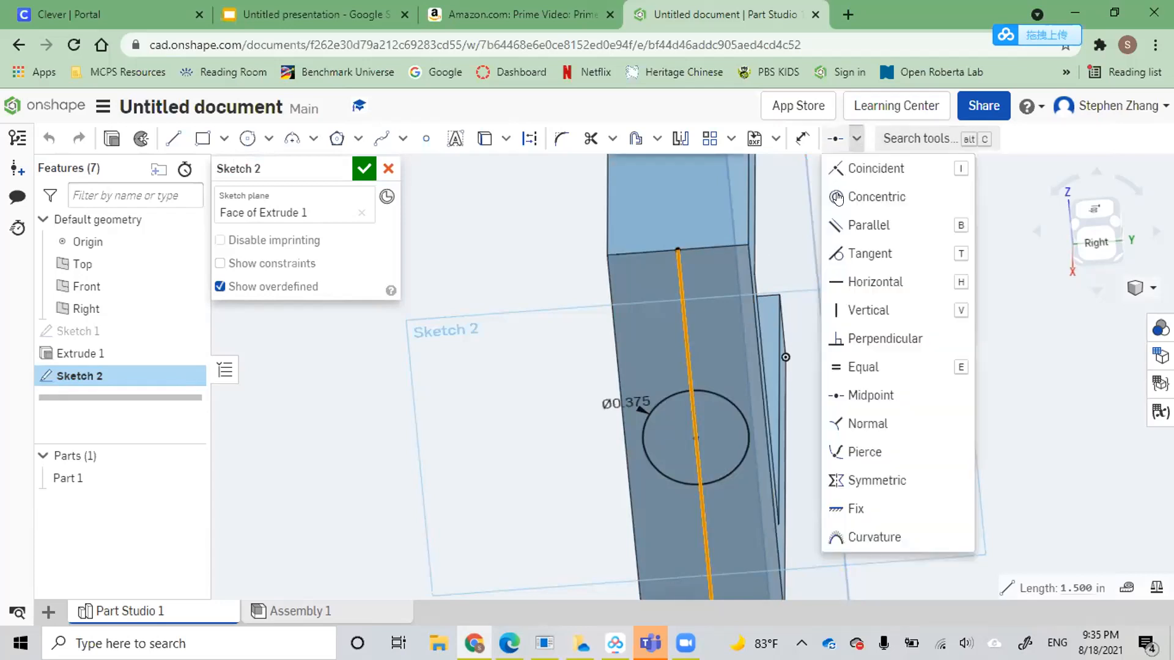
{"action": "left_click", "coordinate": [932, 163]}
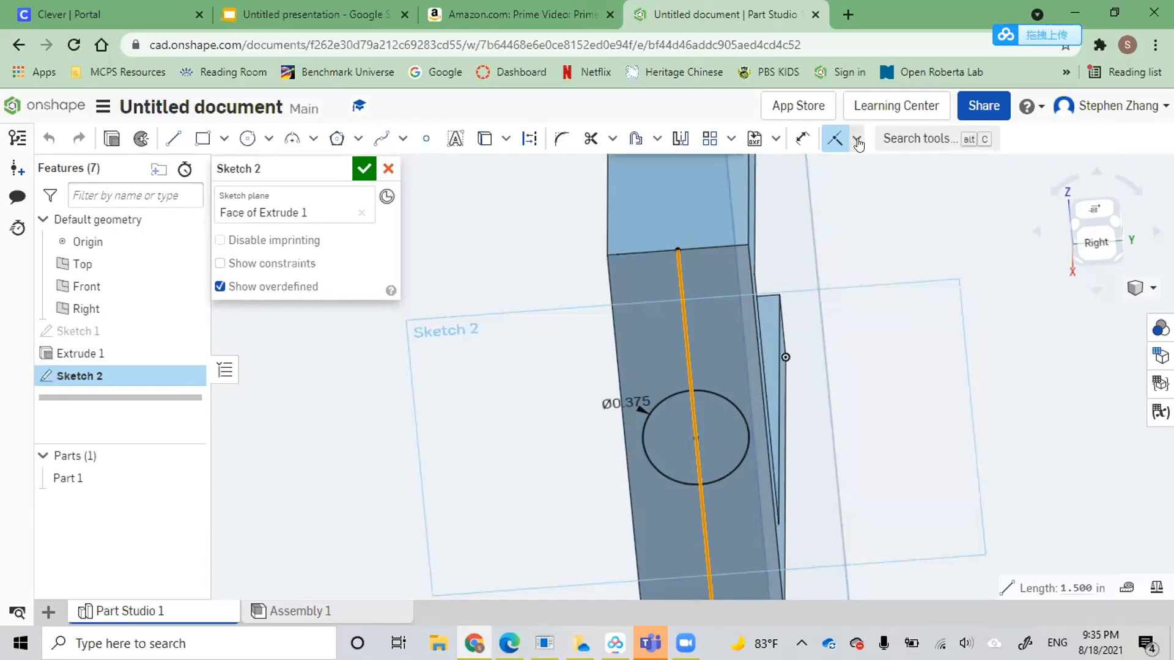
{"action": "left_click", "coordinate": [681, 327]}
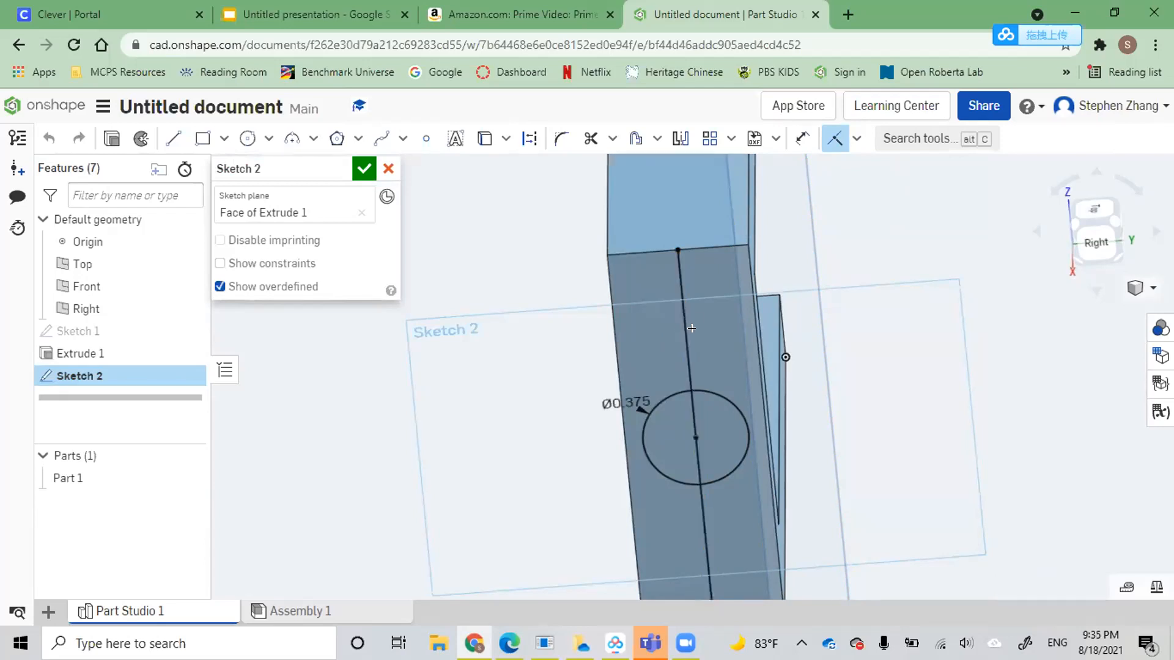
{"action": "left_click", "coordinate": [681, 337]}
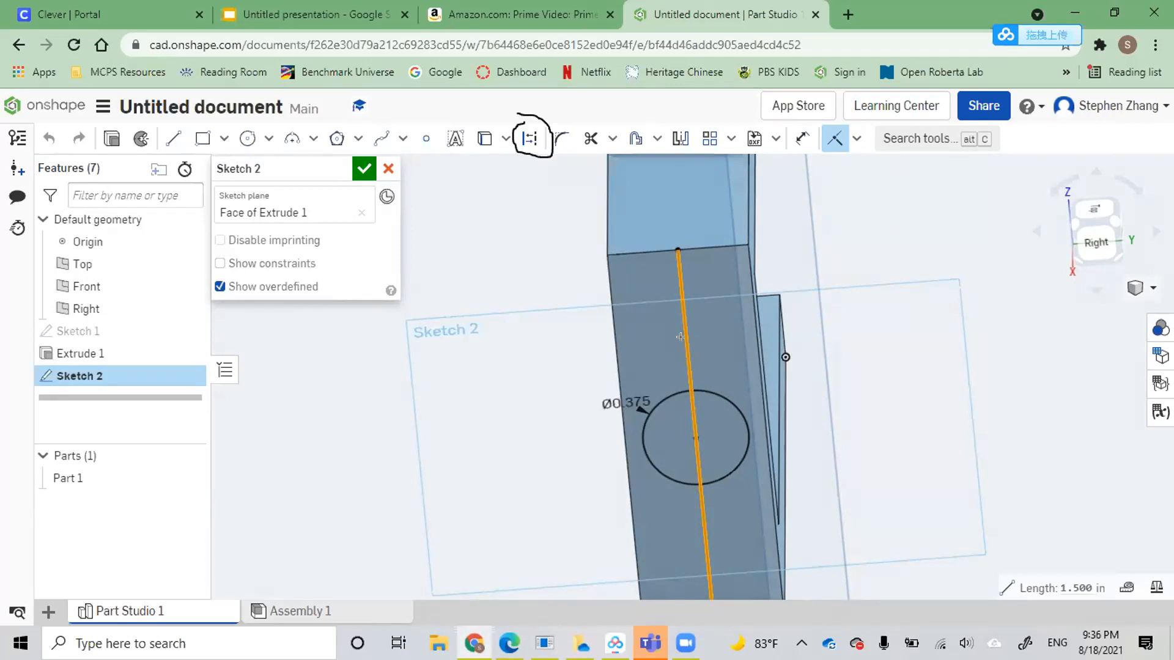
{"action": "left_click", "coordinate": [366, 173]}
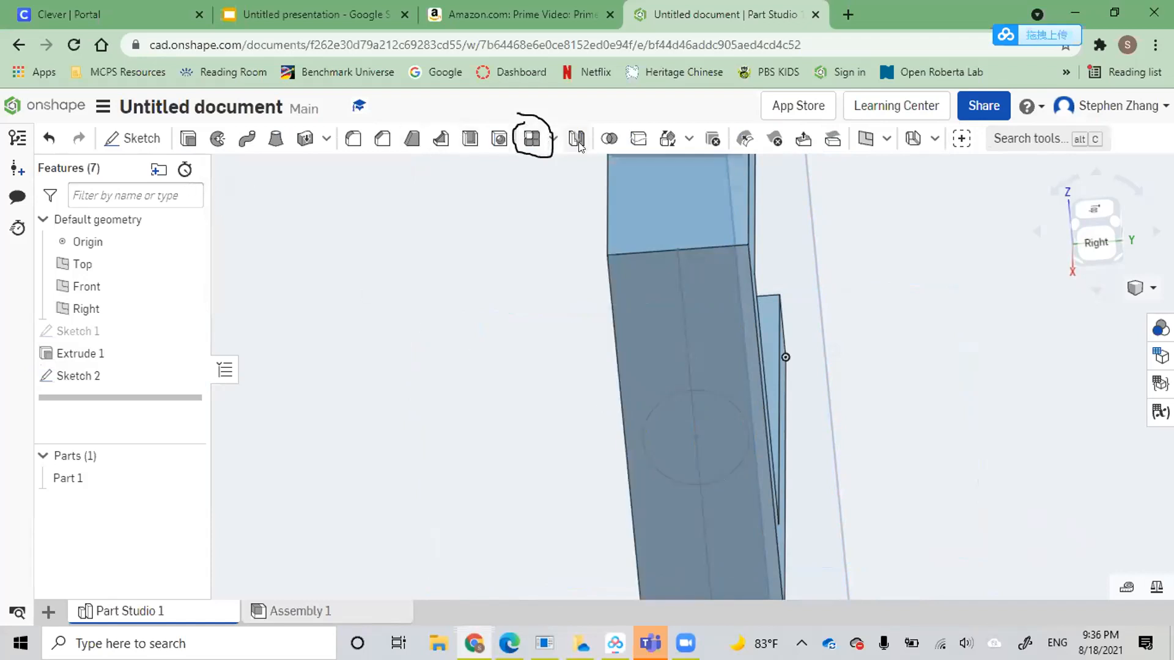
{"action": "scroll", "coordinate": [588, 161], "scroll_direction": "down", "scroll_amount": 2}
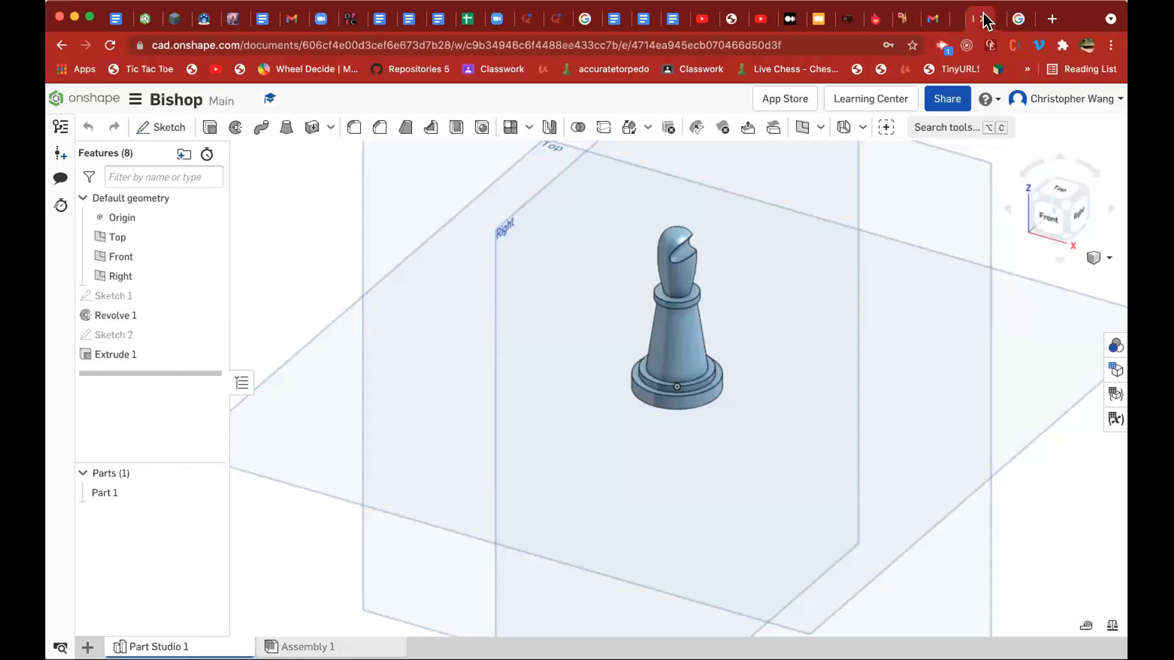
{"action": "left_click_drag", "start_coordinate": [983, 13], "coordinate": [1024, 17]}
Examine the notched head of the Bishop chess piece up close
{"action": "scroll", "coordinate": [646, 237], "scroll_direction": "up", "scroll_amount": 3}
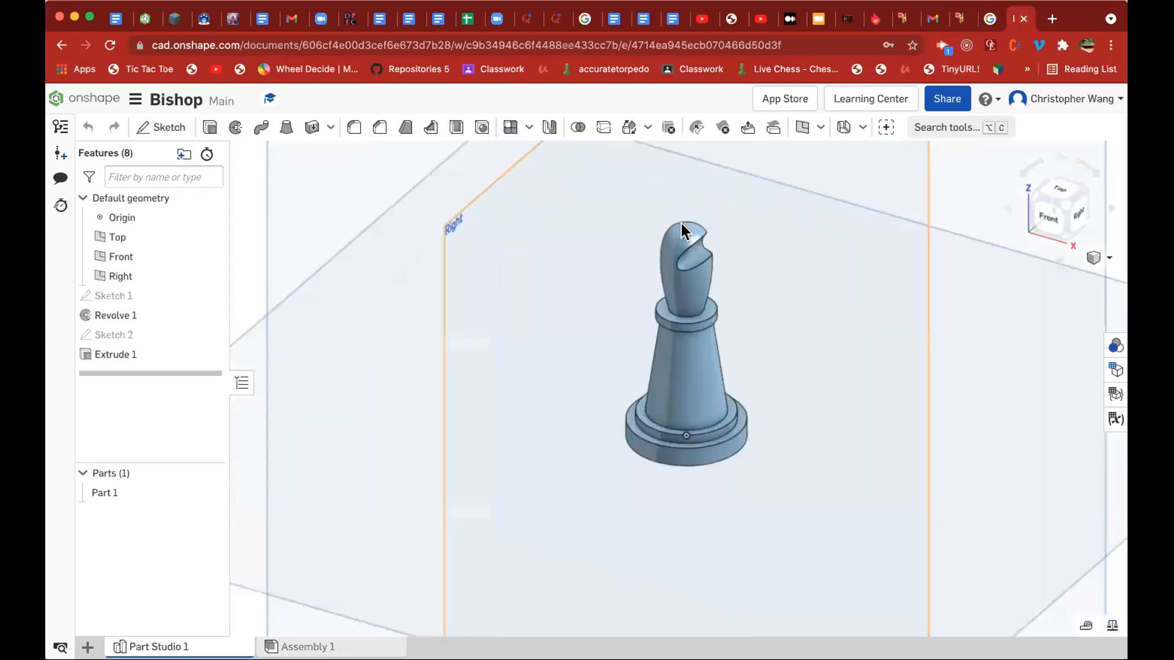
{"action": "scroll", "coordinate": [679, 234], "scroll_direction": "up", "scroll_amount": 3}
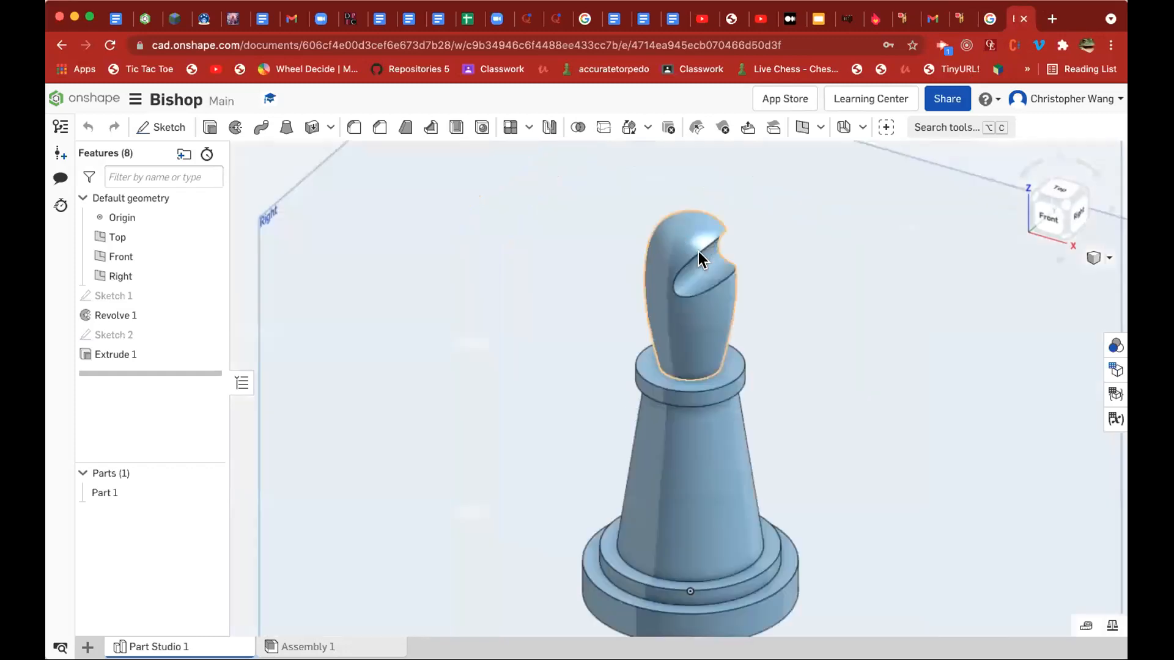
{"action": "left_click_drag", "start_coordinate": [542, 346], "coordinate": [437, 343]}
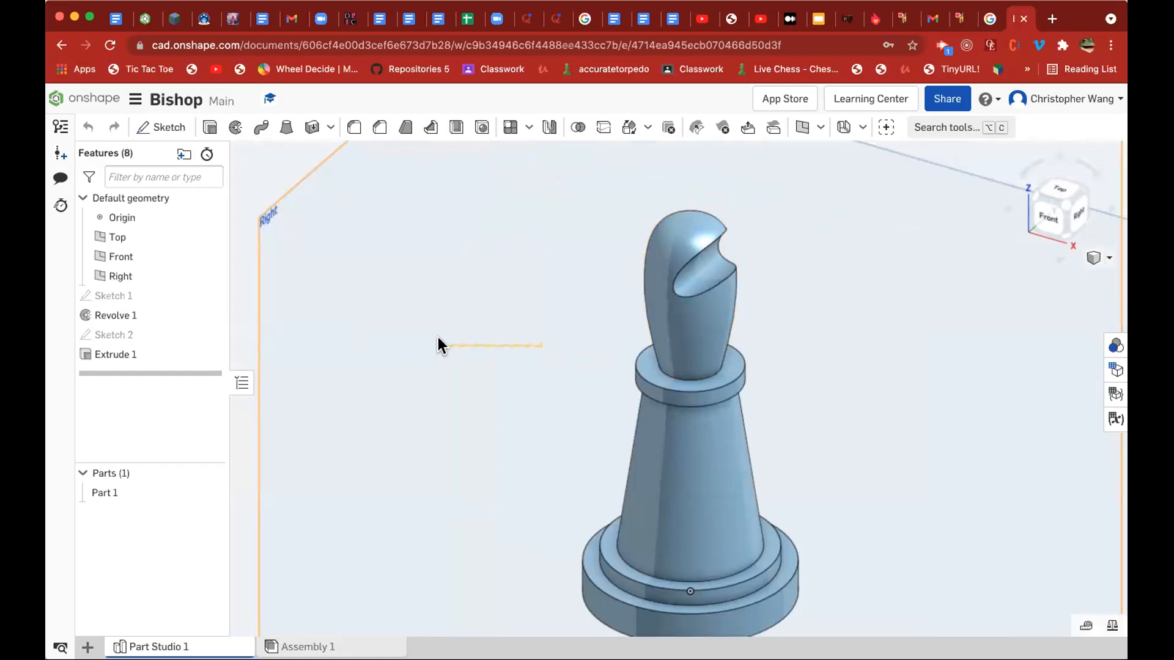
Open the Rook document from the document list and inspect the slotted top of the piece up close
{"action": "left_click", "coordinate": [76, 102]}
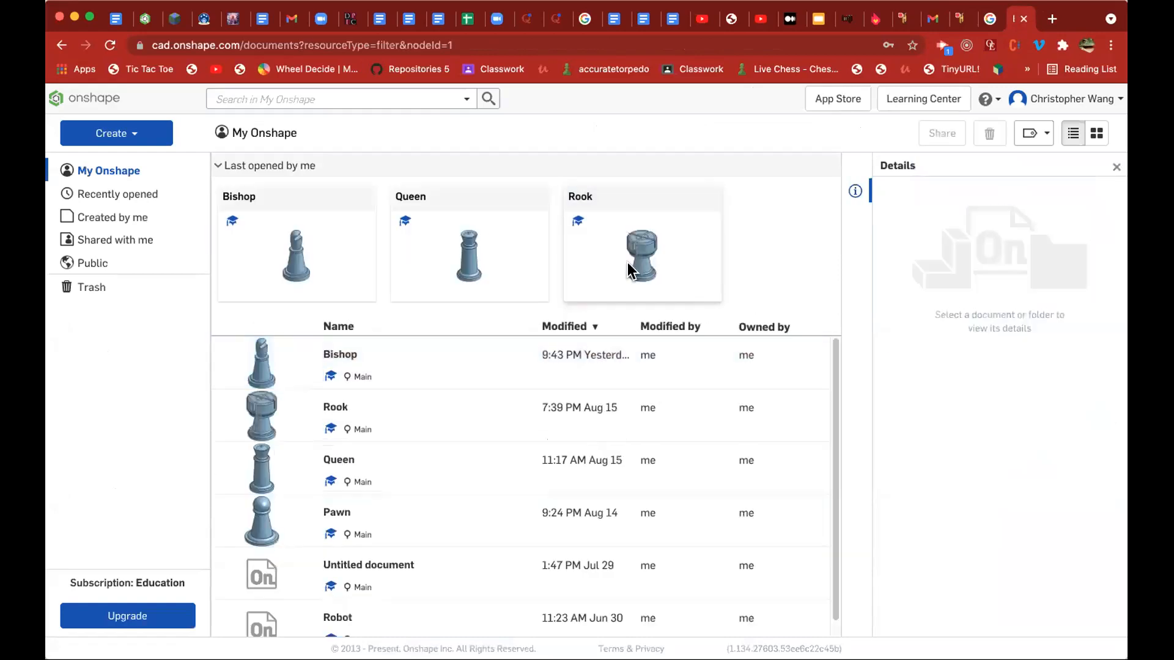
{"action": "left_click", "coordinate": [596, 199]}
{"action": "left_click", "coordinate": [569, 196]}
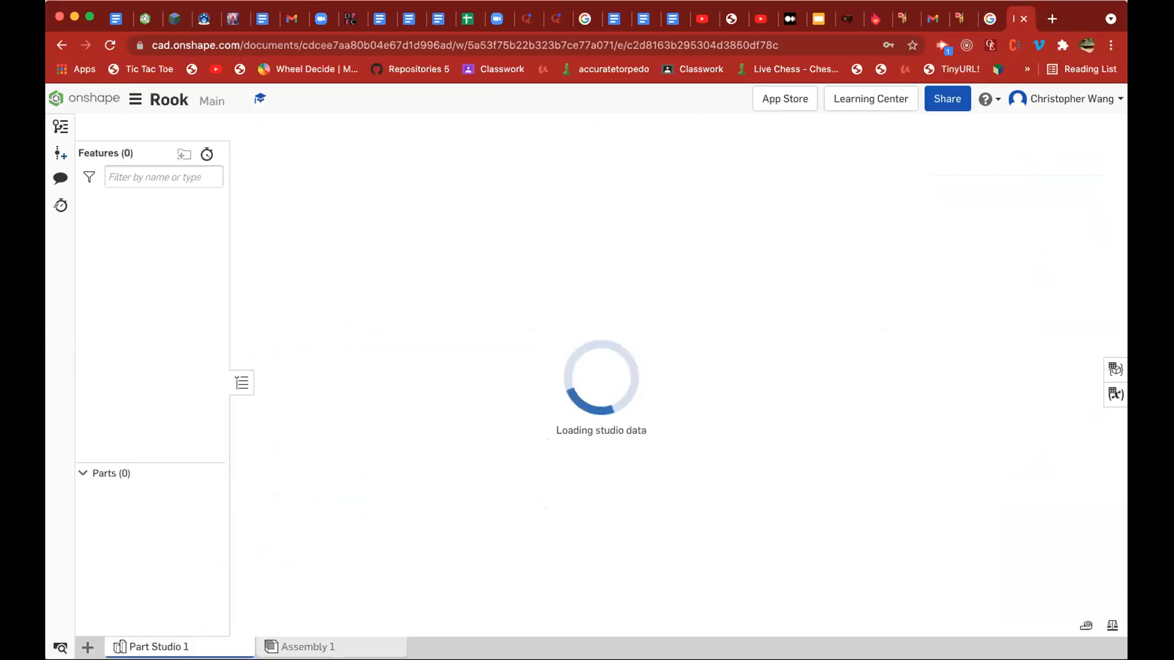
{"action": "scroll", "coordinate": [699, 255], "scroll_direction": "up", "scroll_amount": 3}
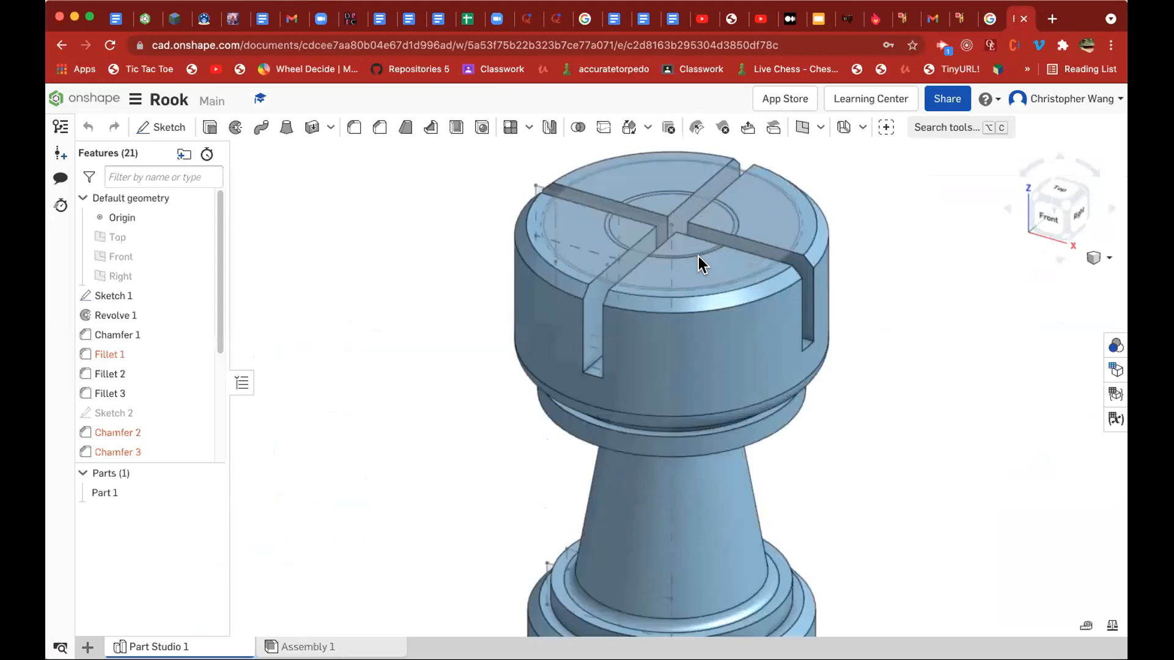
Return to the document list, open the Queen document and inspect the chess piece up close
{"action": "left_click", "coordinate": [90, 101]}
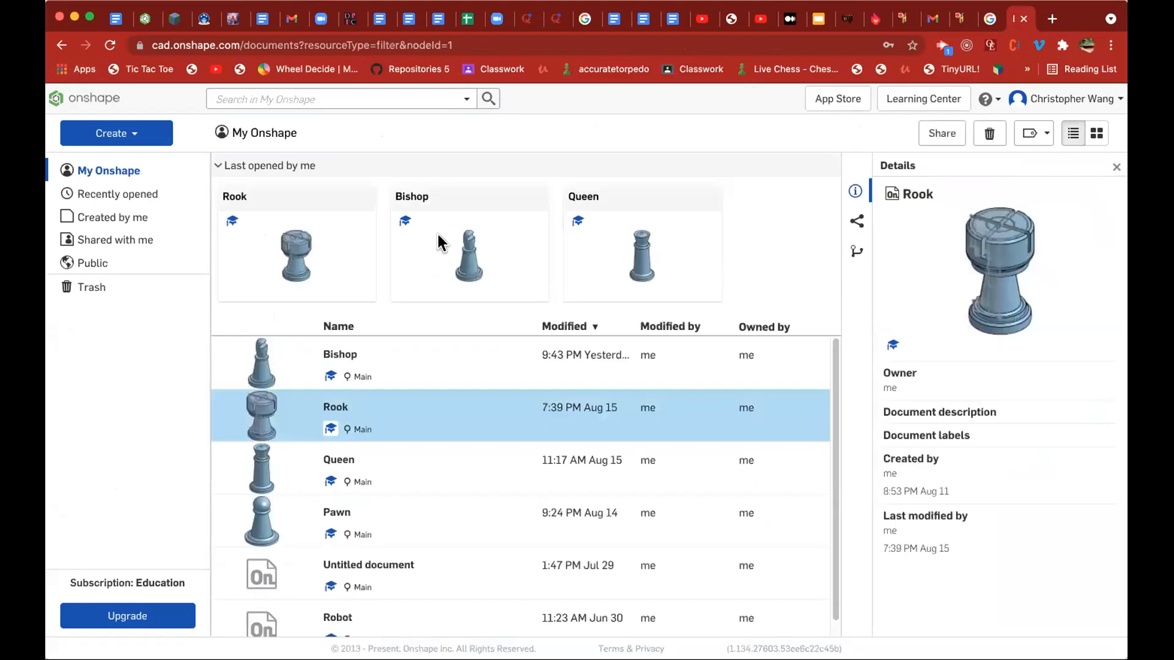
{"action": "left_click", "coordinate": [582, 200]}
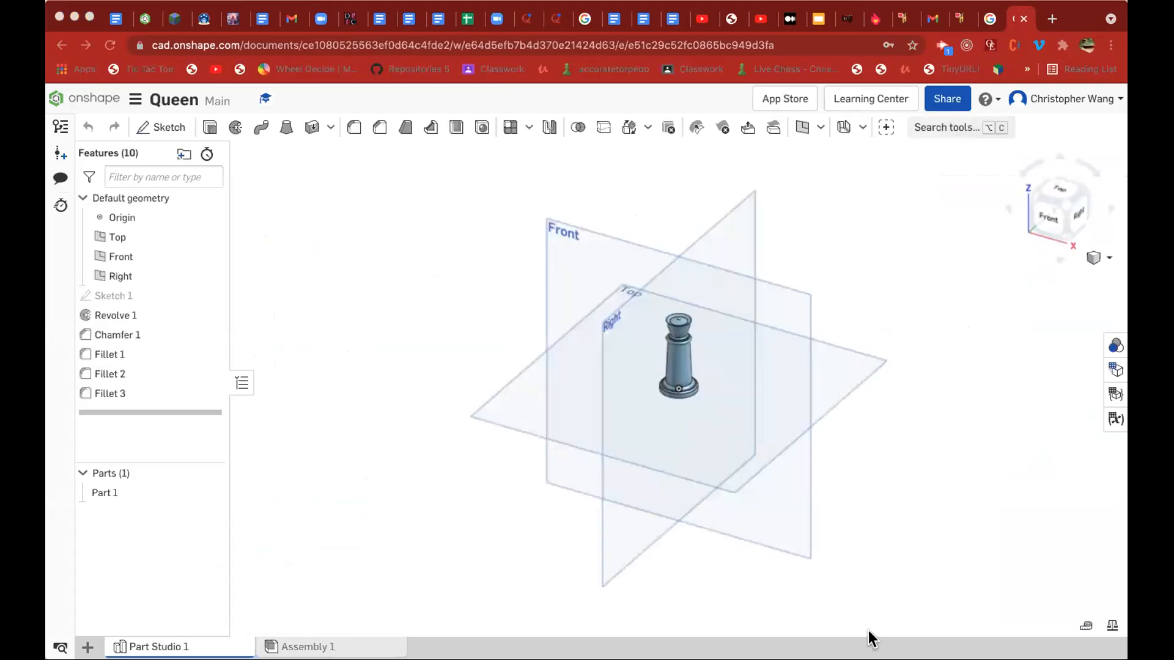
{"action": "left_click", "coordinate": [668, 589]}
{"action": "scroll", "coordinate": [704, 270], "scroll_direction": "up", "scroll_amount": 1}
{"action": "scroll", "coordinate": [665, 365], "scroll_direction": "up", "scroll_amount": 6}
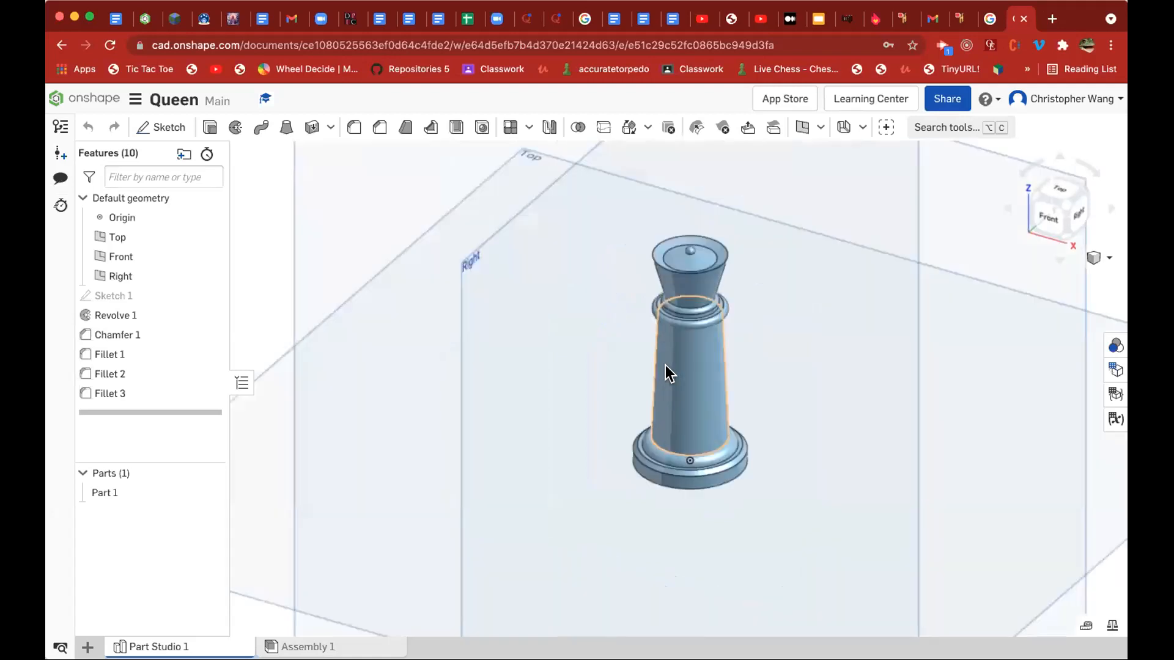
Go back to the document list, open the Pawn document and view the chess piece up close
{"action": "left_click", "coordinate": [62, 46]}
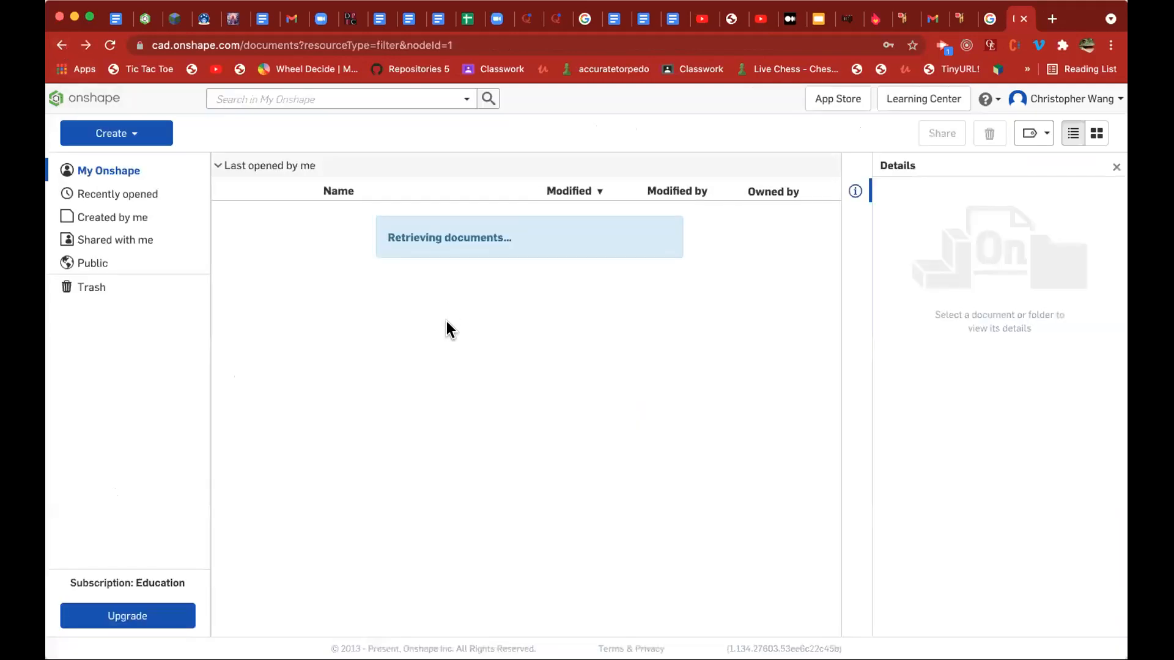
{"action": "left_click", "coordinate": [428, 407]}
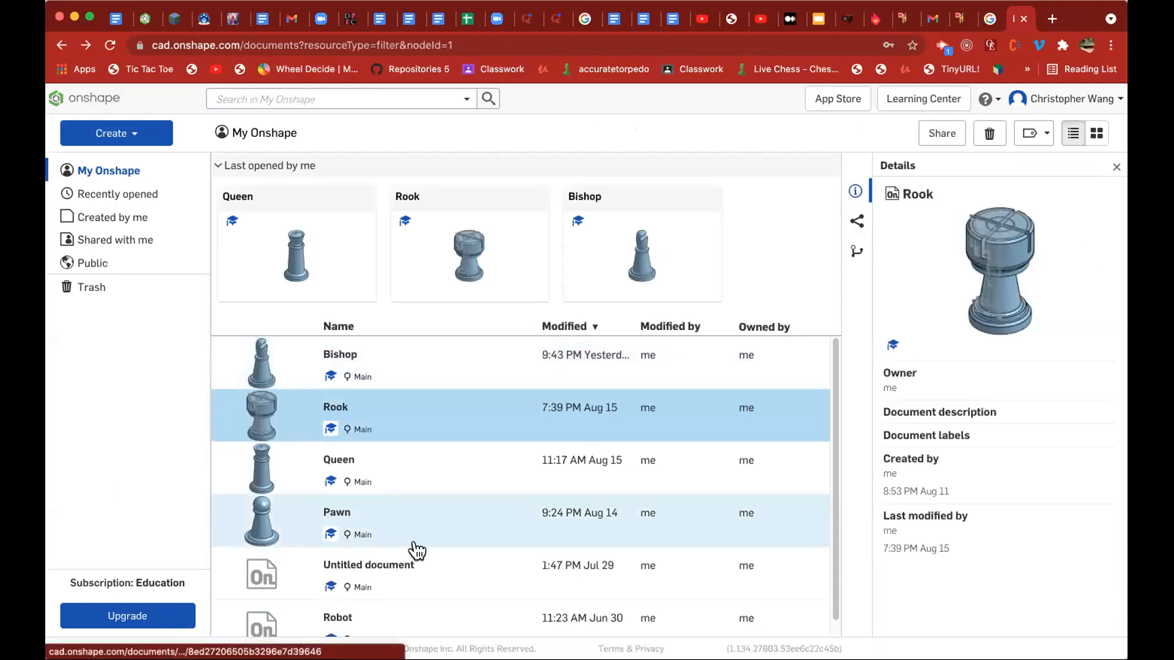
{"action": "left_click", "coordinate": [403, 529]}
{"action": "left_click", "coordinate": [403, 529]}
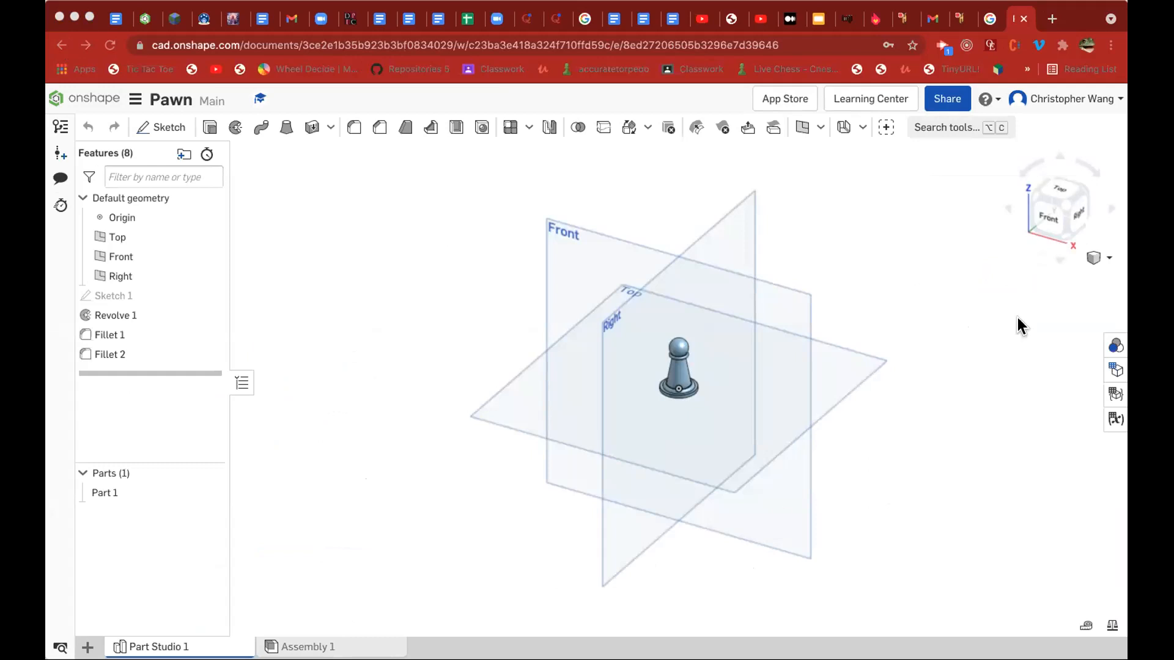
{"action": "scroll", "coordinate": [672, 418], "scroll_direction": "up", "scroll_amount": 5}
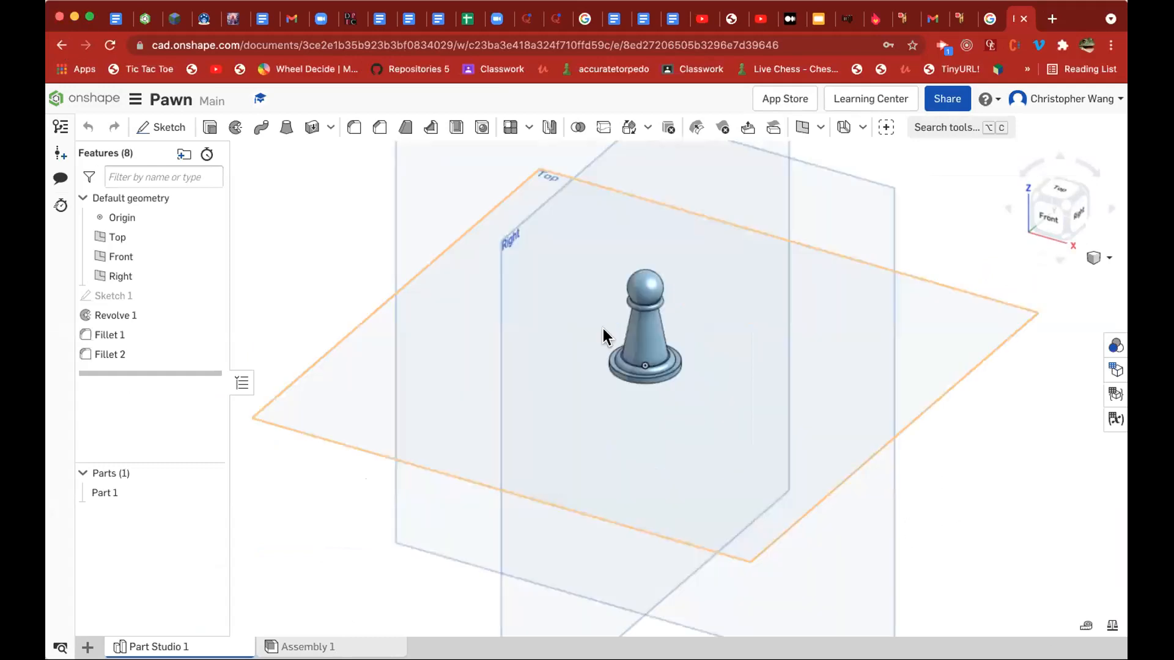